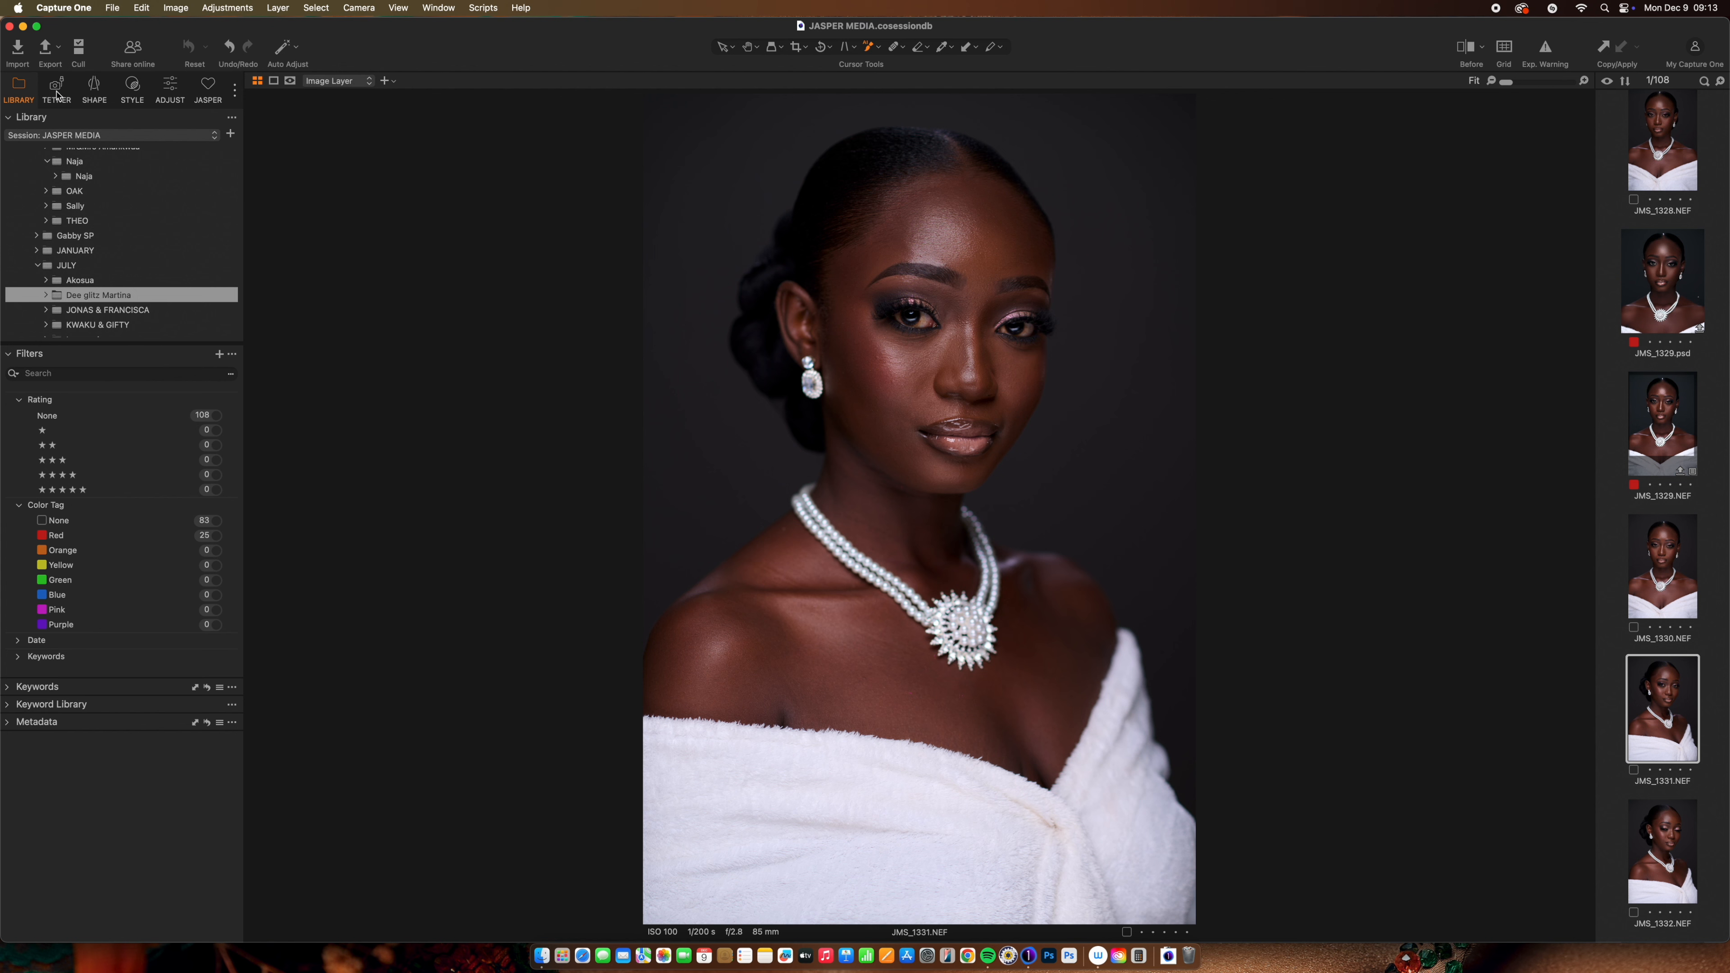
Step: Show the custom JASPER tool set and collapse its Layers & Masks, White Balance, Exposure and High Dynamic Range tools
{"action": "left_click", "coordinate": [210, 94]}
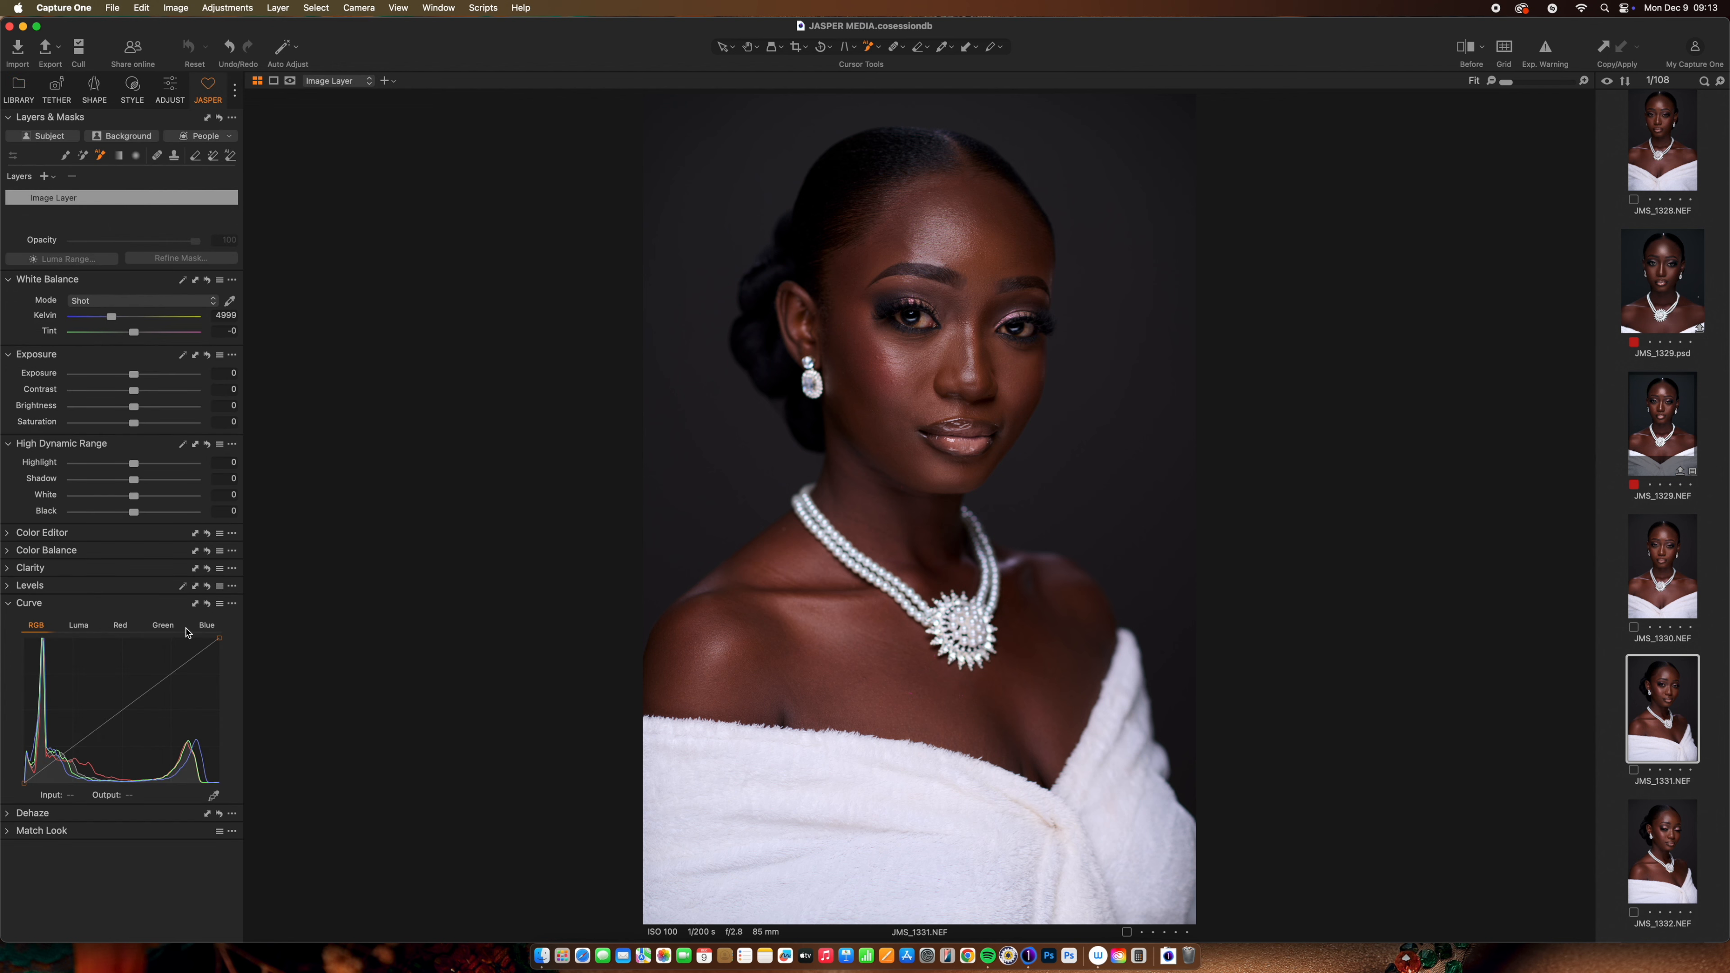
{"action": "left_click", "coordinate": [23, 117]}
{"action": "left_click", "coordinate": [11, 138]}
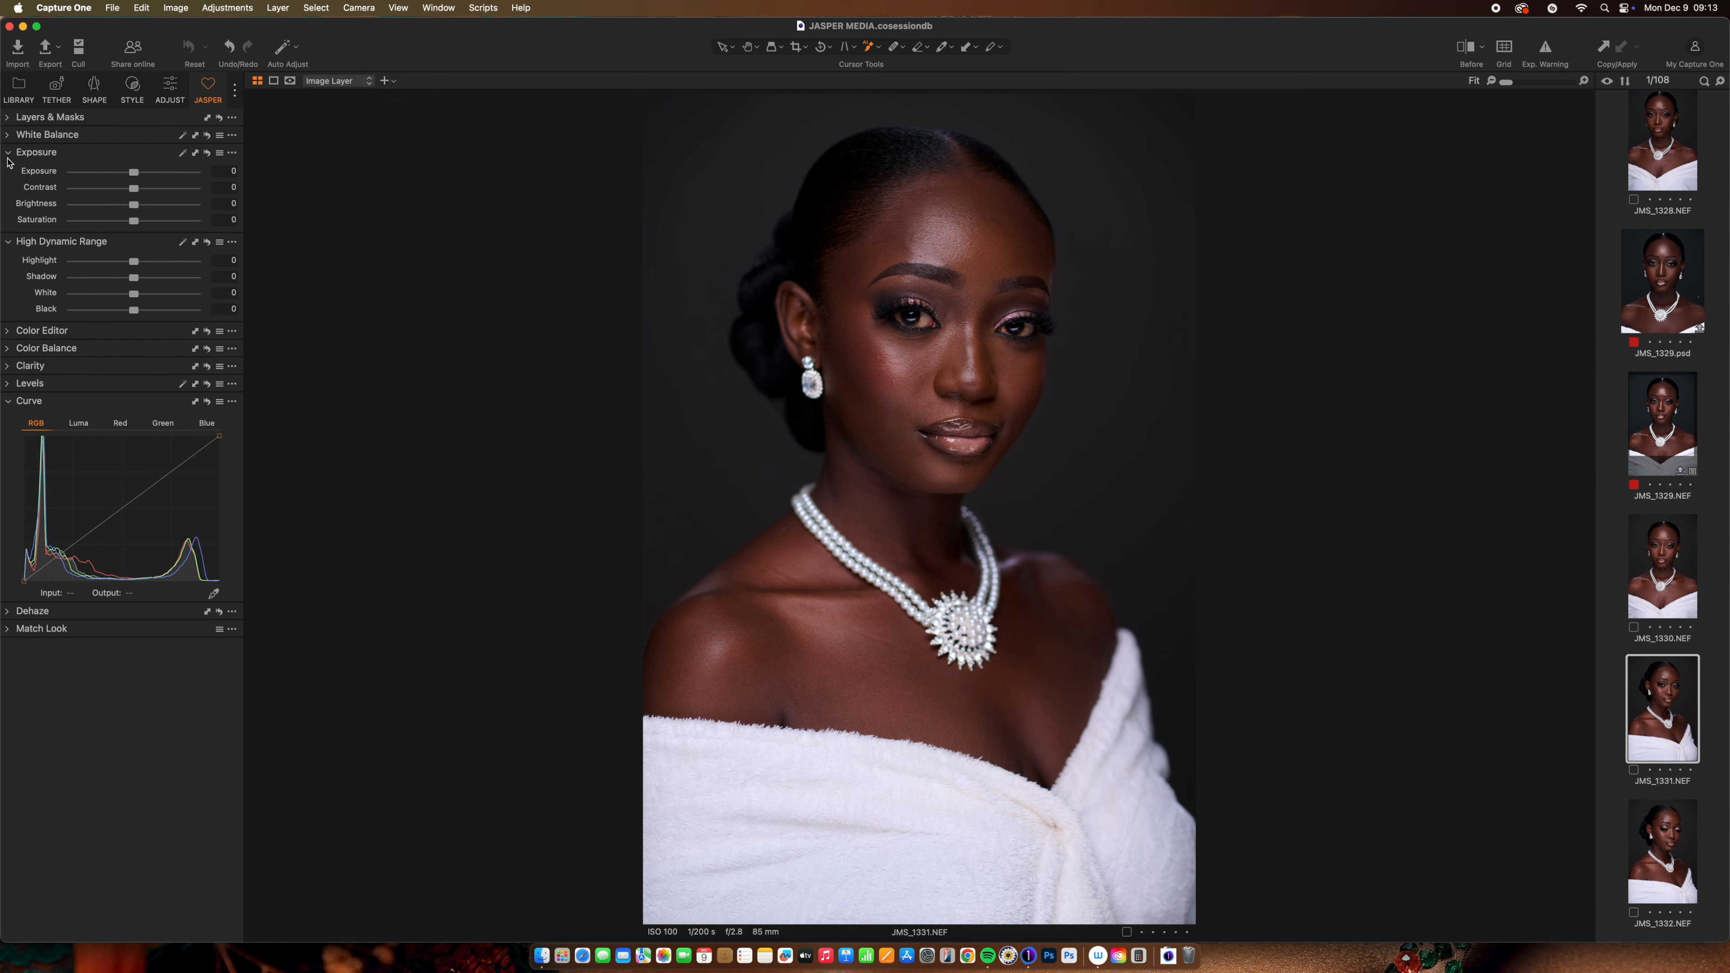
{"action": "left_click", "coordinate": [9, 152]}
{"action": "left_click", "coordinate": [9, 171]}
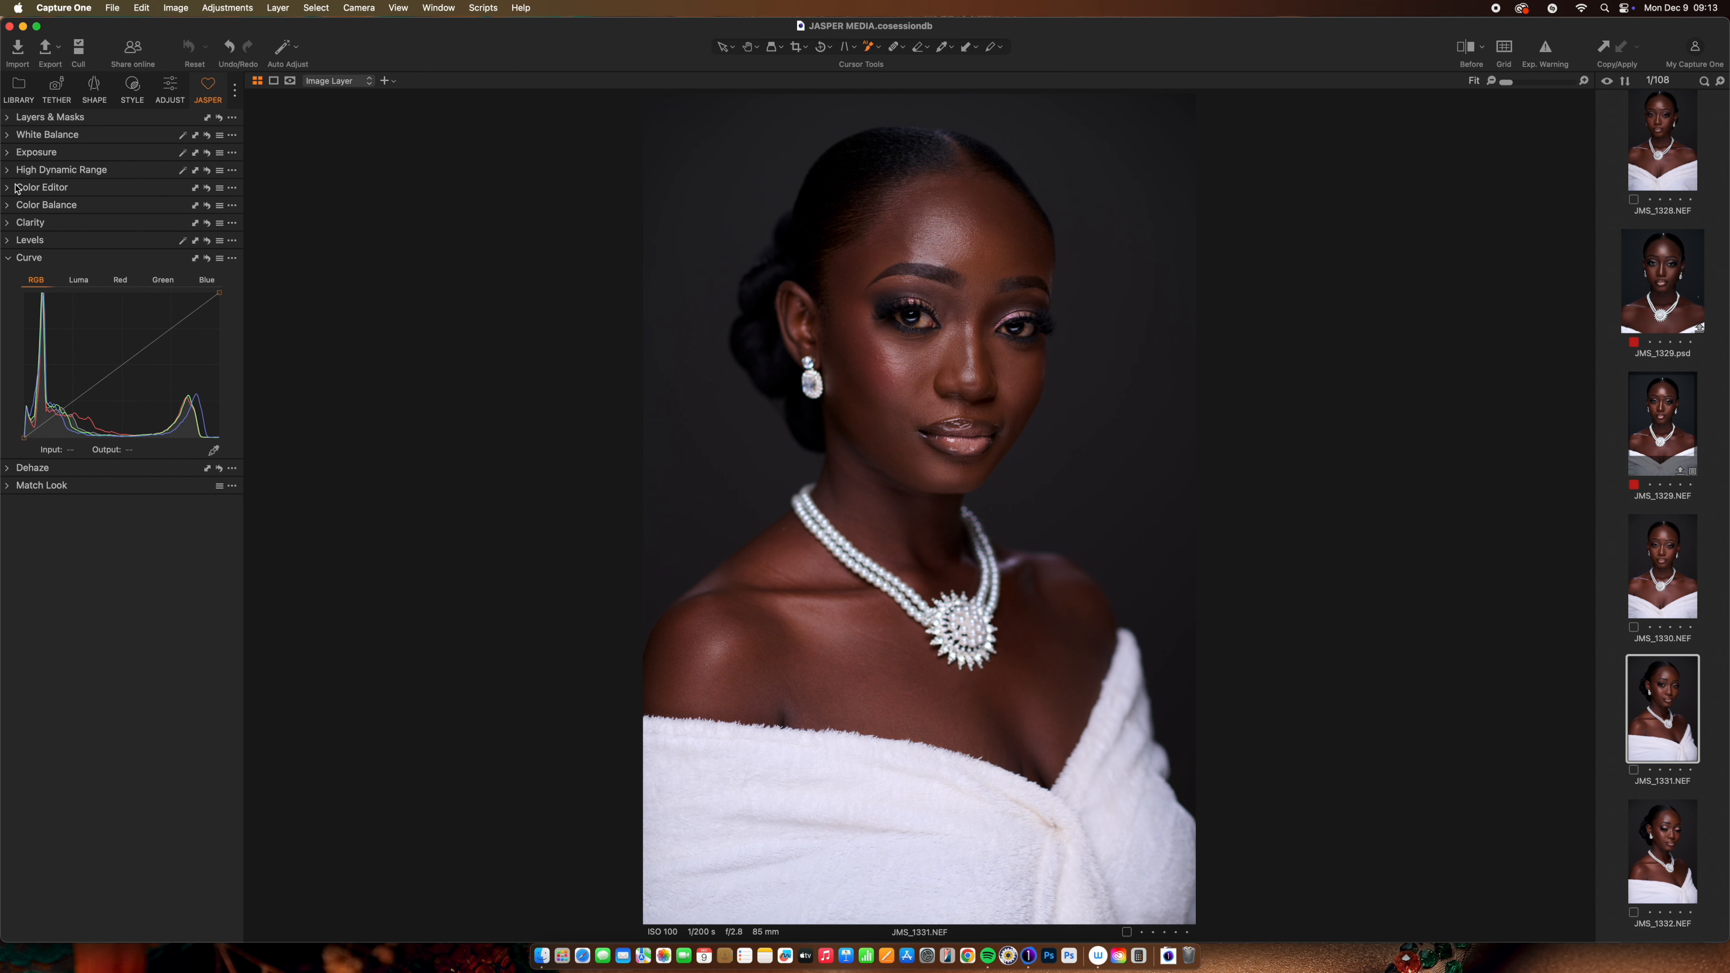
{"action": "mouse_move", "coordinate": [70, 211]}
Step: Create a people mask layer covering body skin and face skin, and show its mask overlay
{"action": "left_click", "coordinate": [7, 118]}
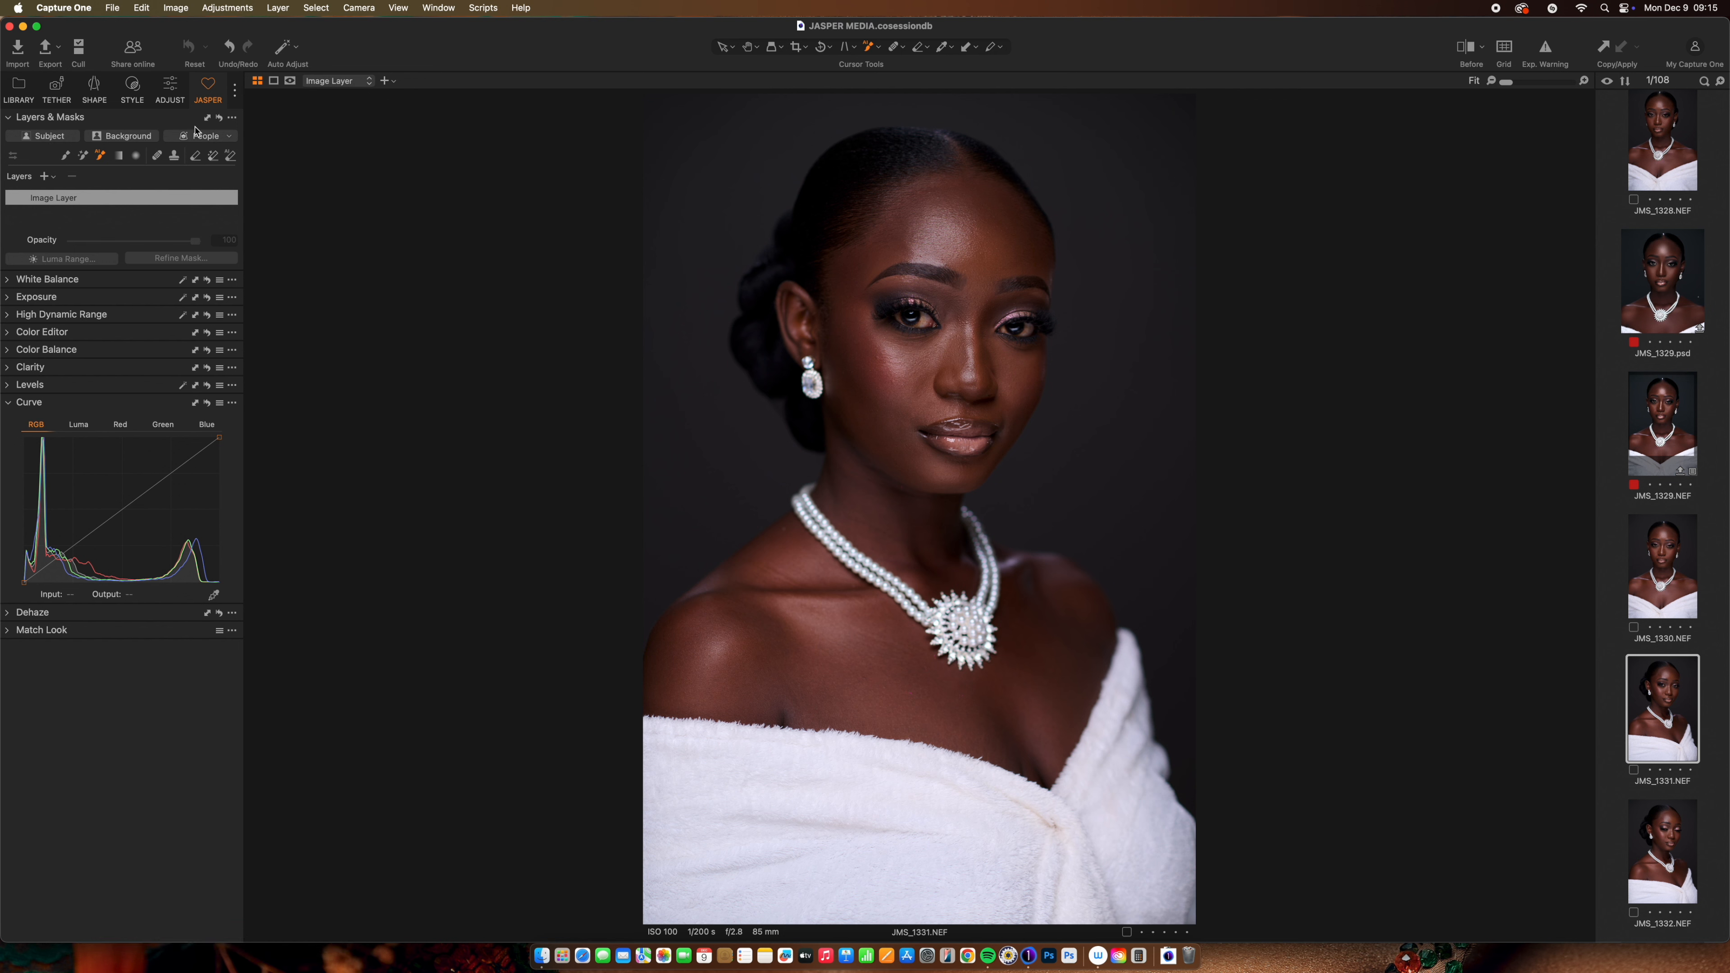
{"action": "left_click", "coordinate": [229, 138]}
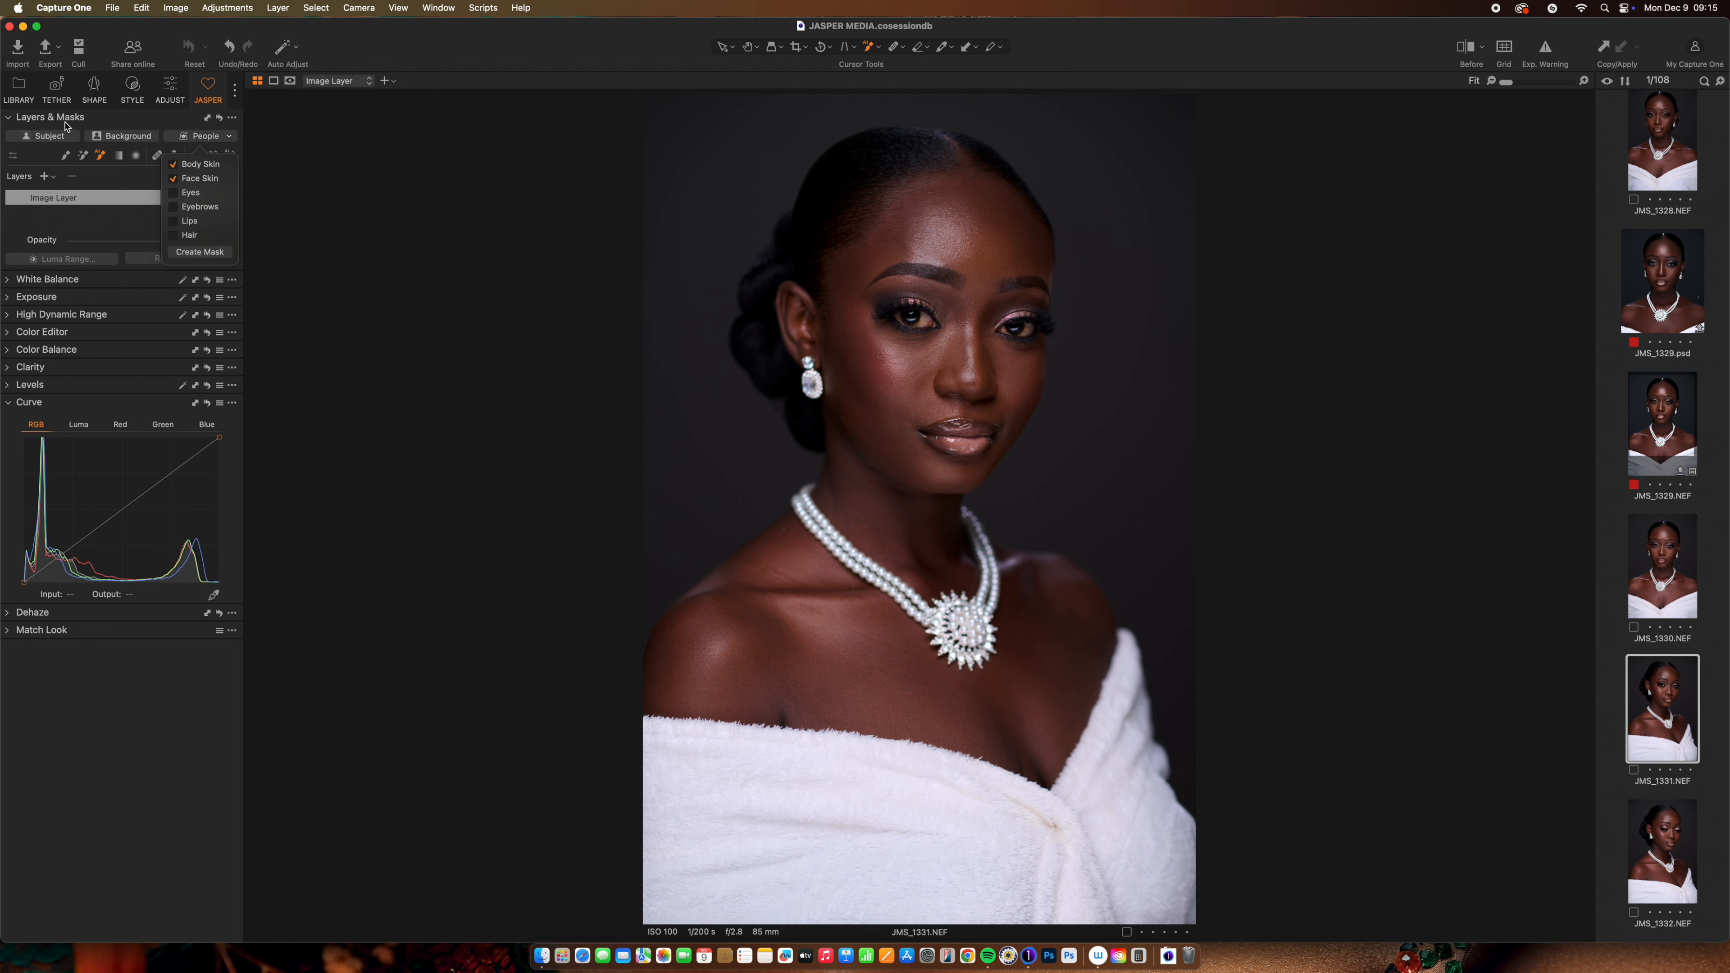
{"action": "mouse_move", "coordinate": [66, 126]}
{"action": "left_click", "coordinate": [195, 254]}
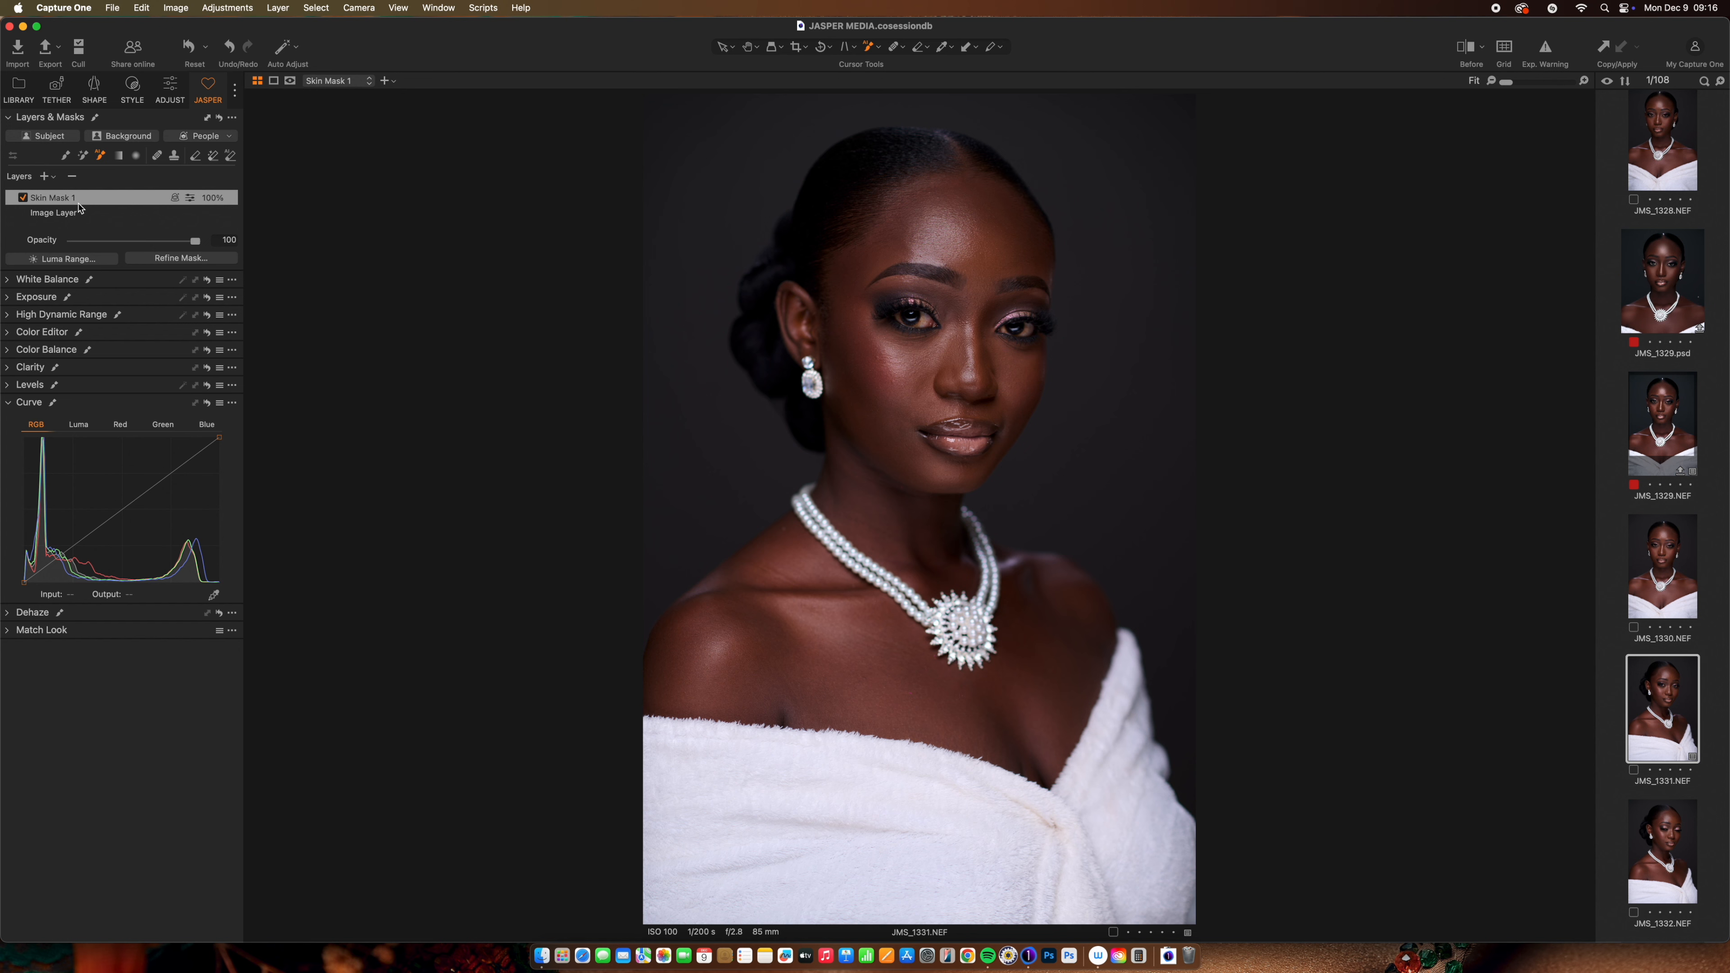
{"action": "key", "text": "m"}
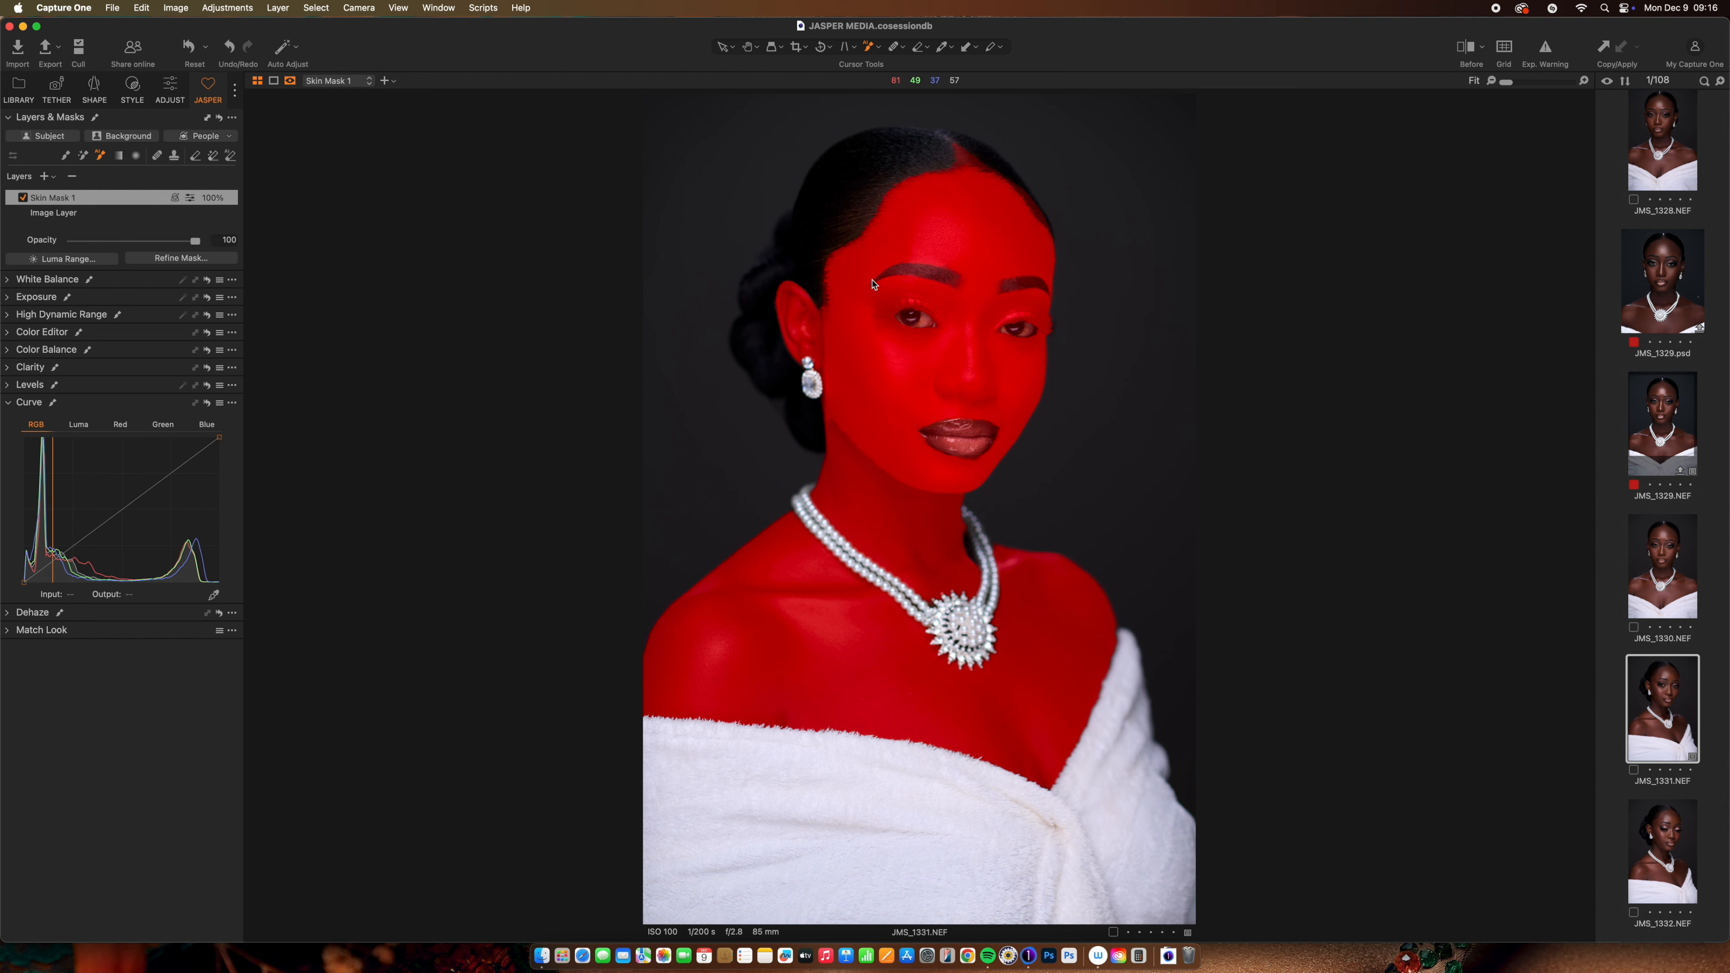
Step: Delete the extra Skin Mask 2 layer and turn off Skin Mask 1
{"action": "left_click", "coordinate": [219, 137]}
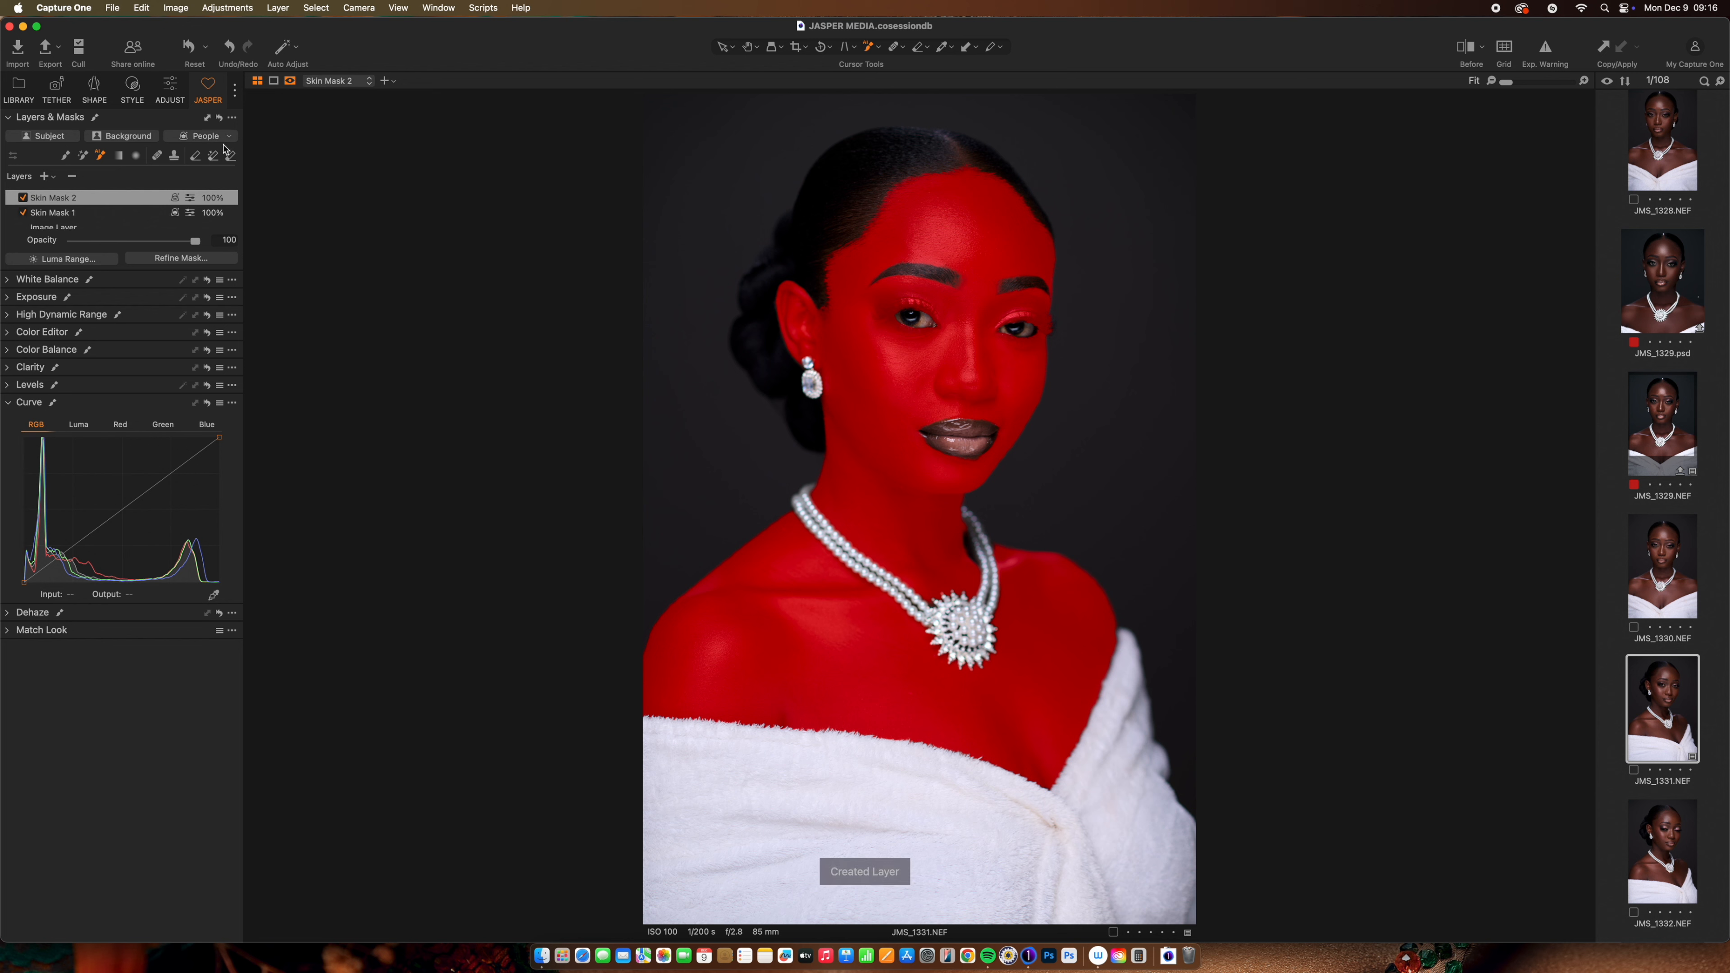
{"action": "left_click", "coordinate": [71, 179]}
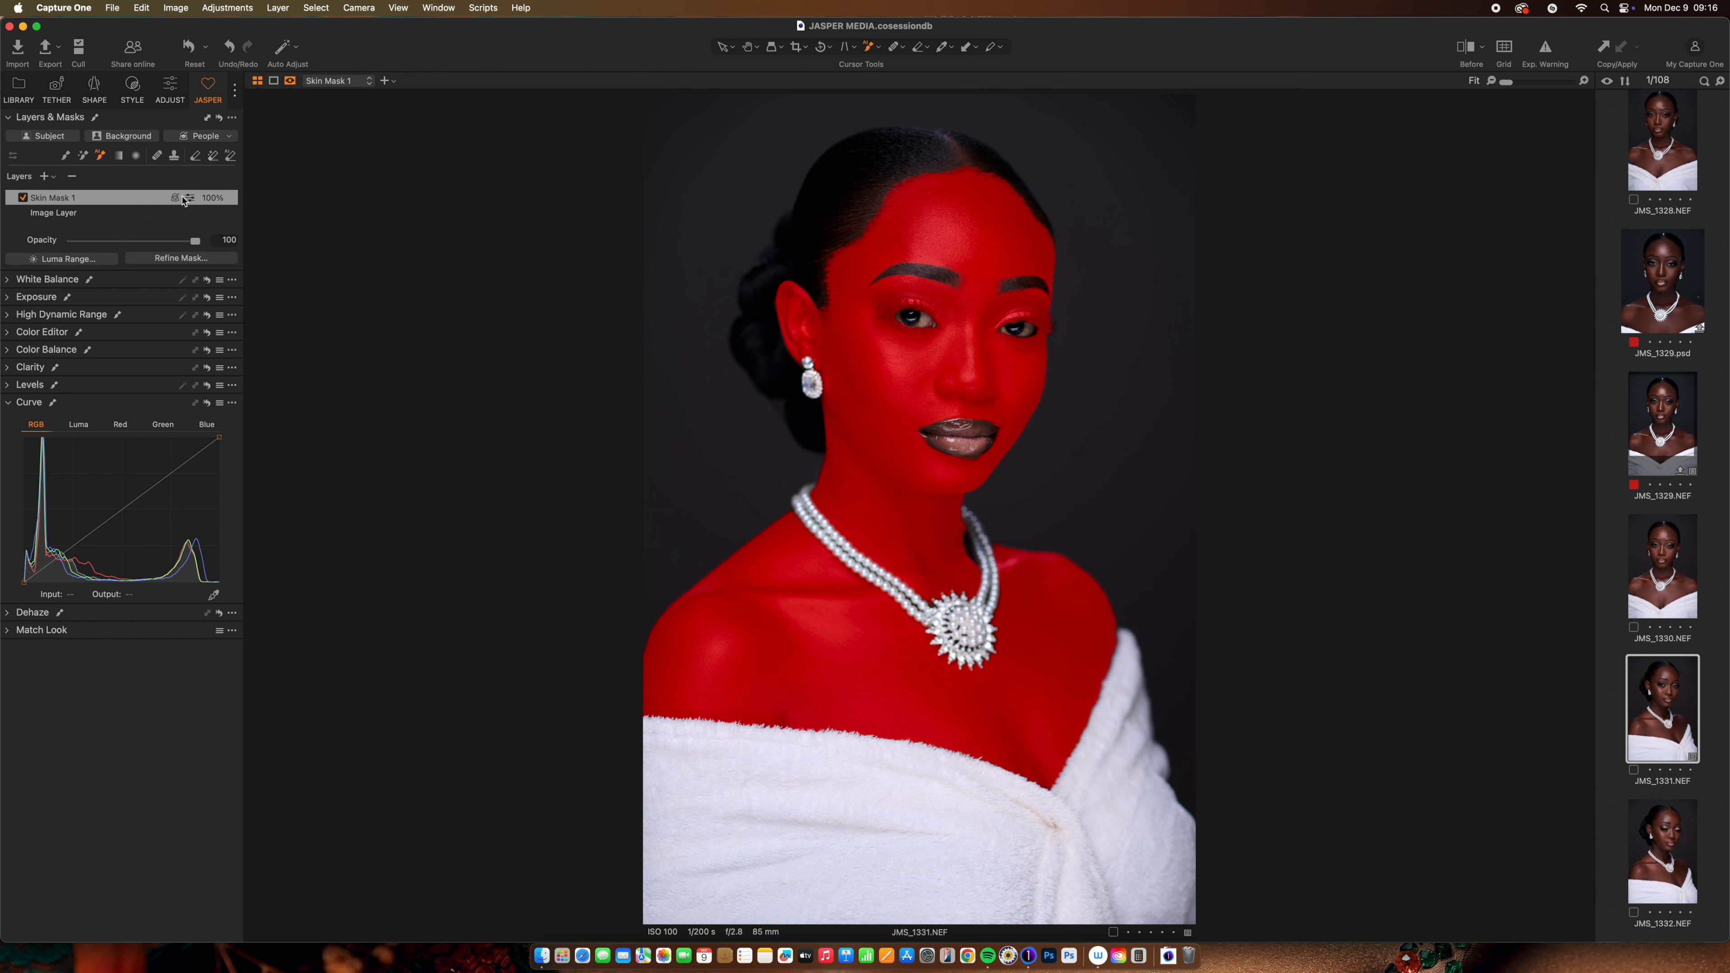
{"action": "left_click", "coordinate": [24, 198]}
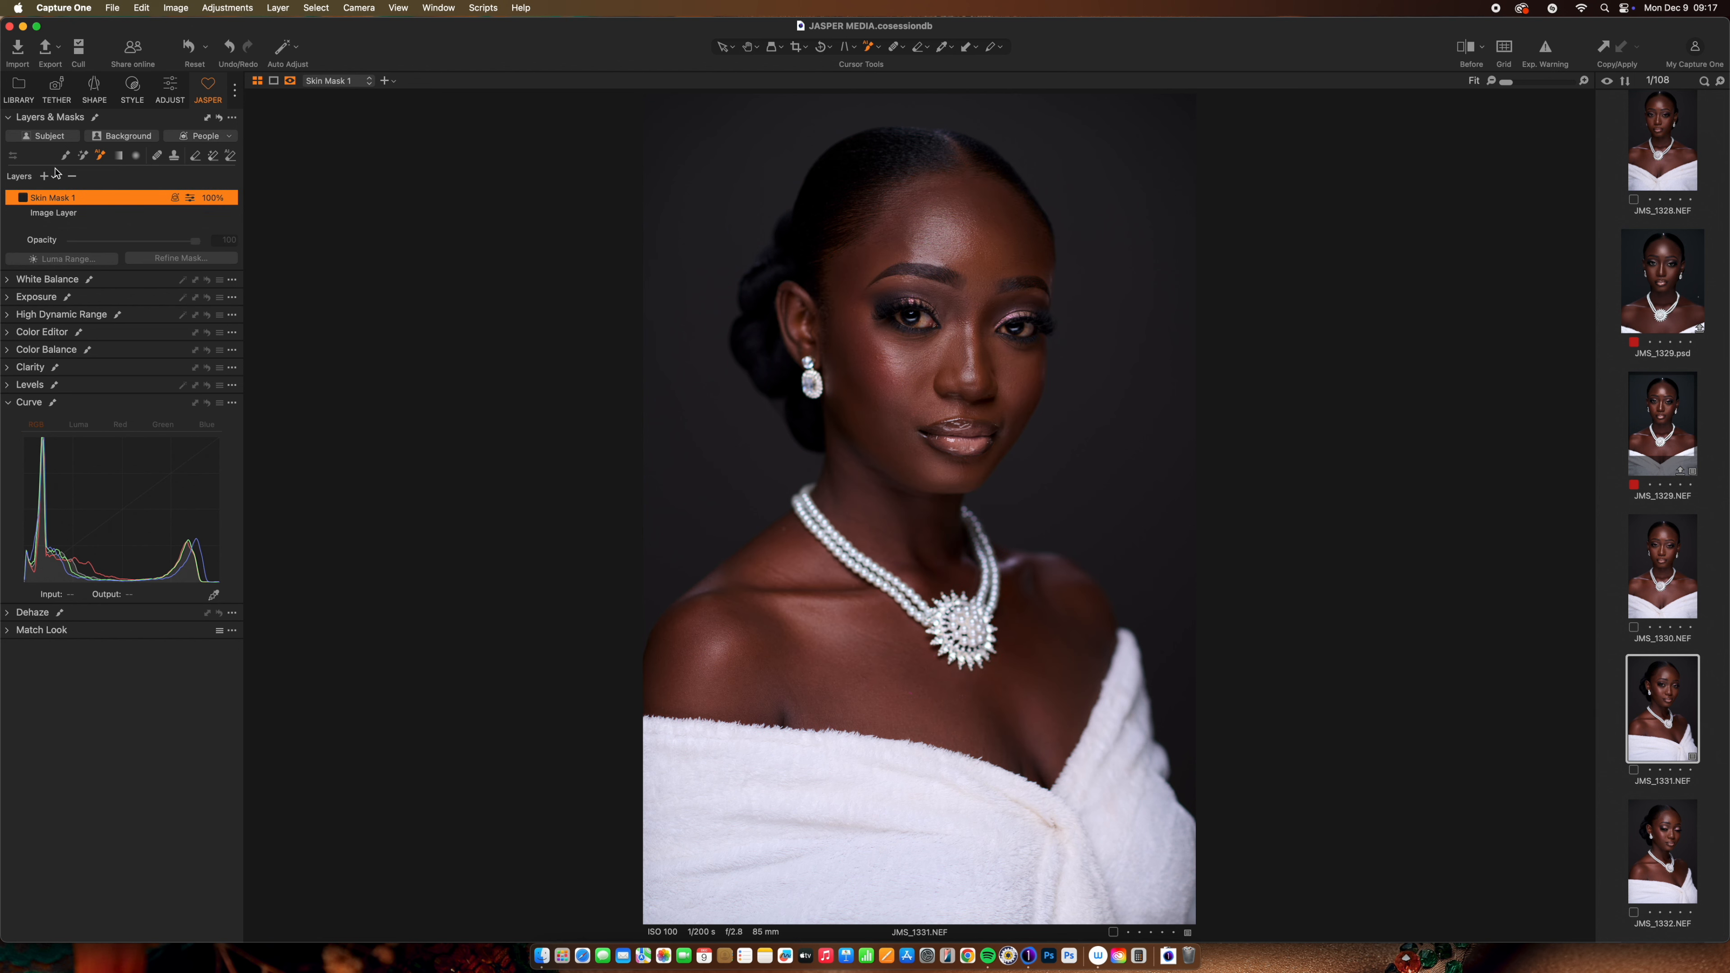
Step: Create an automatic subject mask layer and turn it off, and create a background mask layer
{"action": "left_click", "coordinate": [49, 137]}
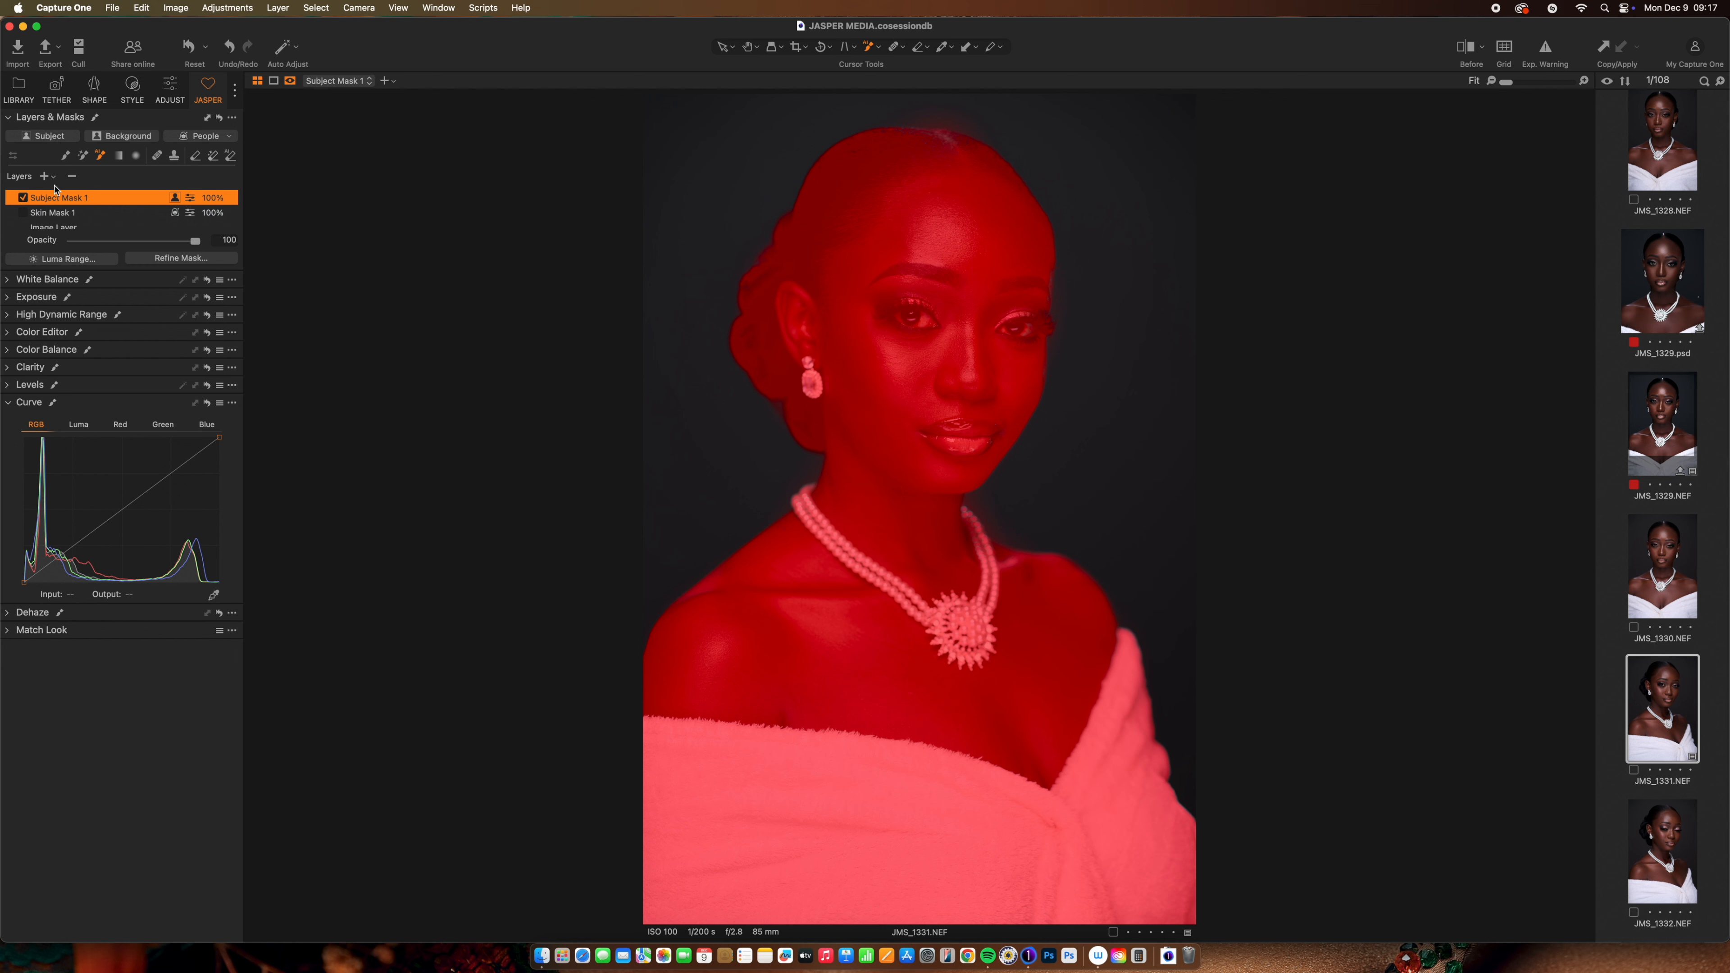
{"action": "left_click", "coordinate": [23, 198]}
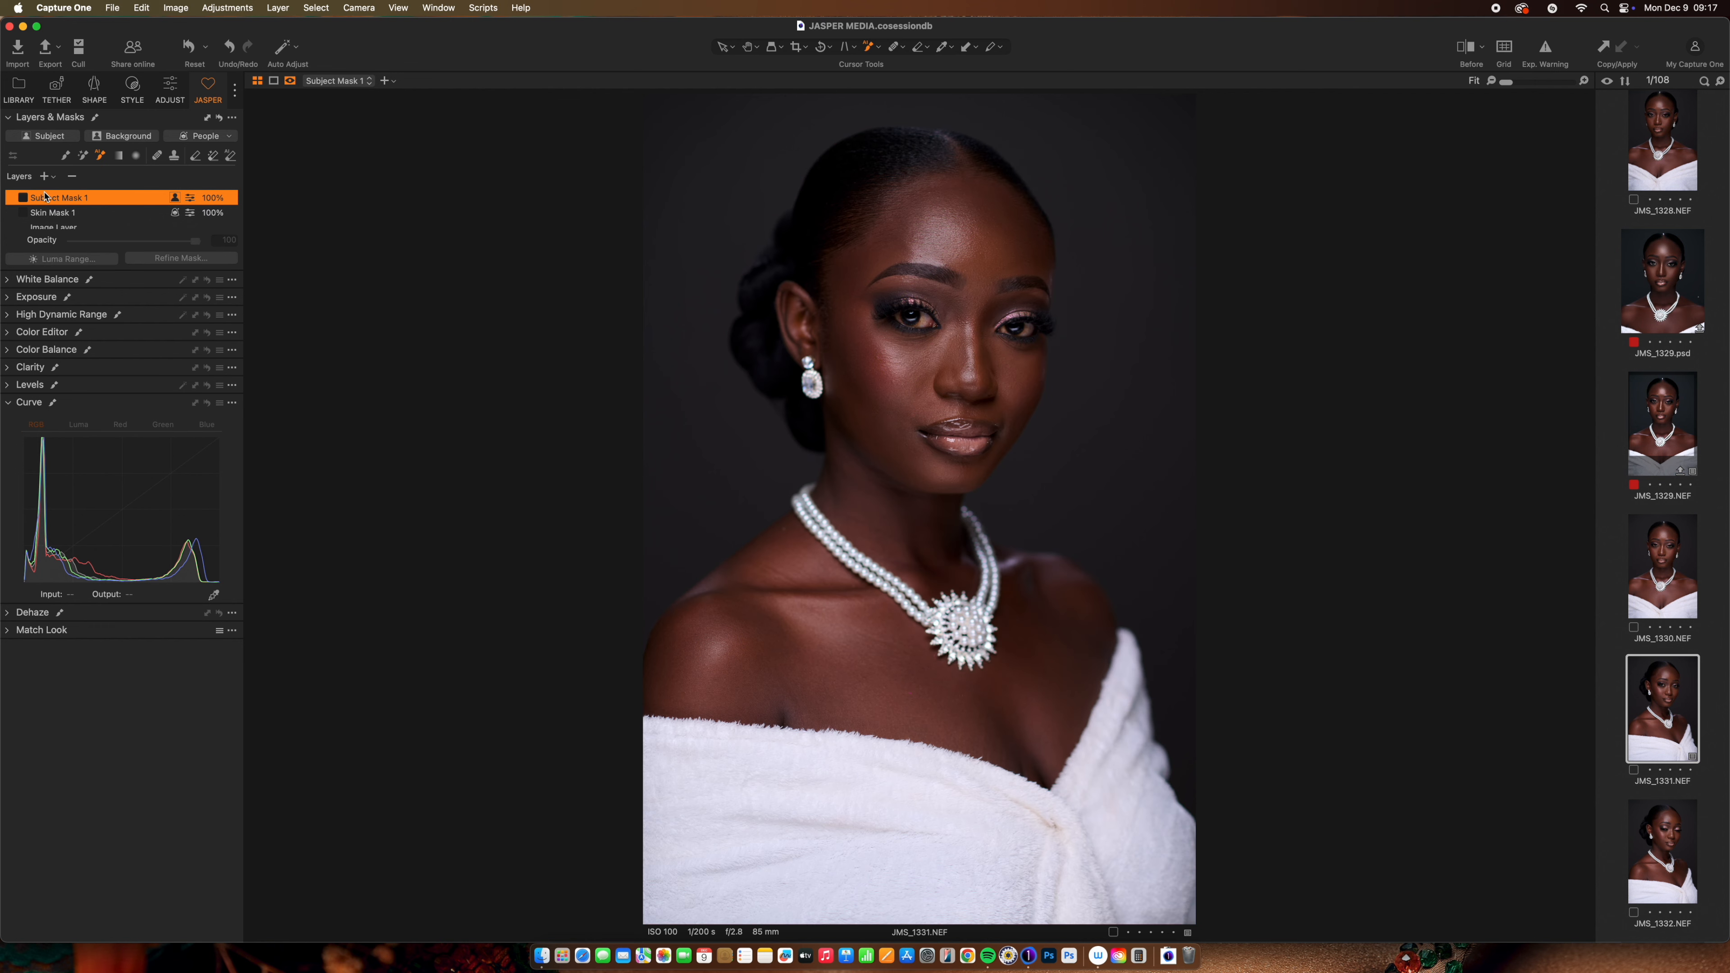
{"action": "left_click", "coordinate": [128, 137]}
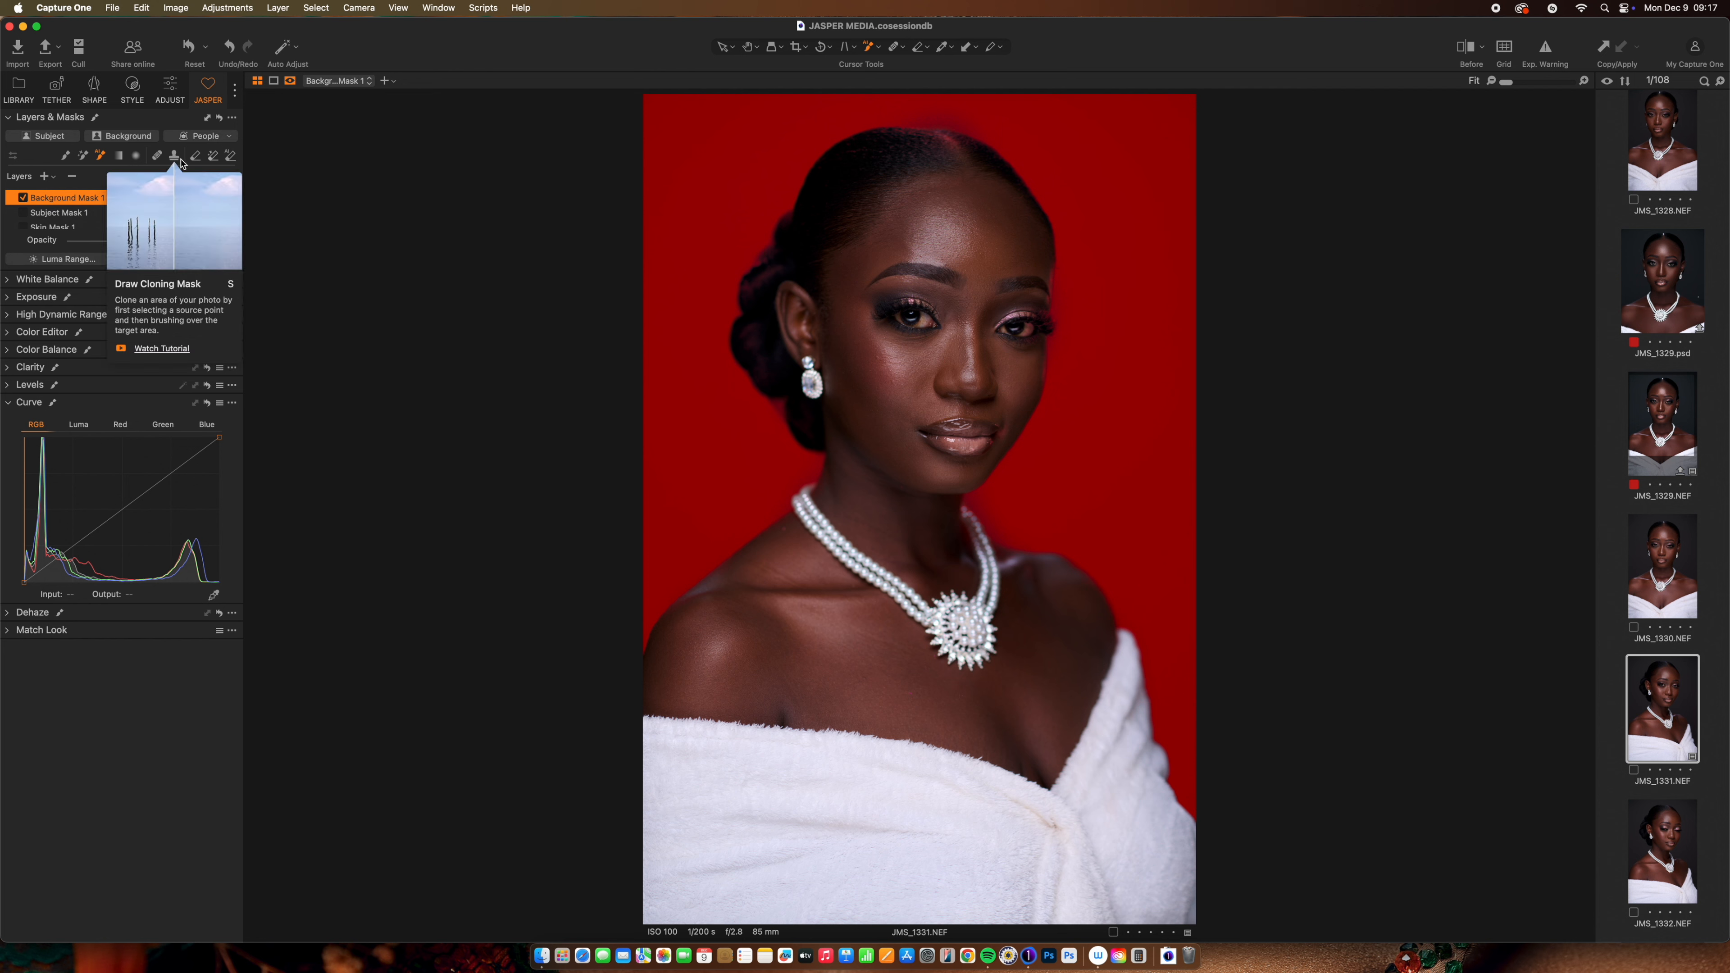
Step: Brush the hair bun into Background Mask 1, and undo an extra Magic Brush stroke across the top of the hair
{"action": "left_click", "coordinate": [65, 163]}
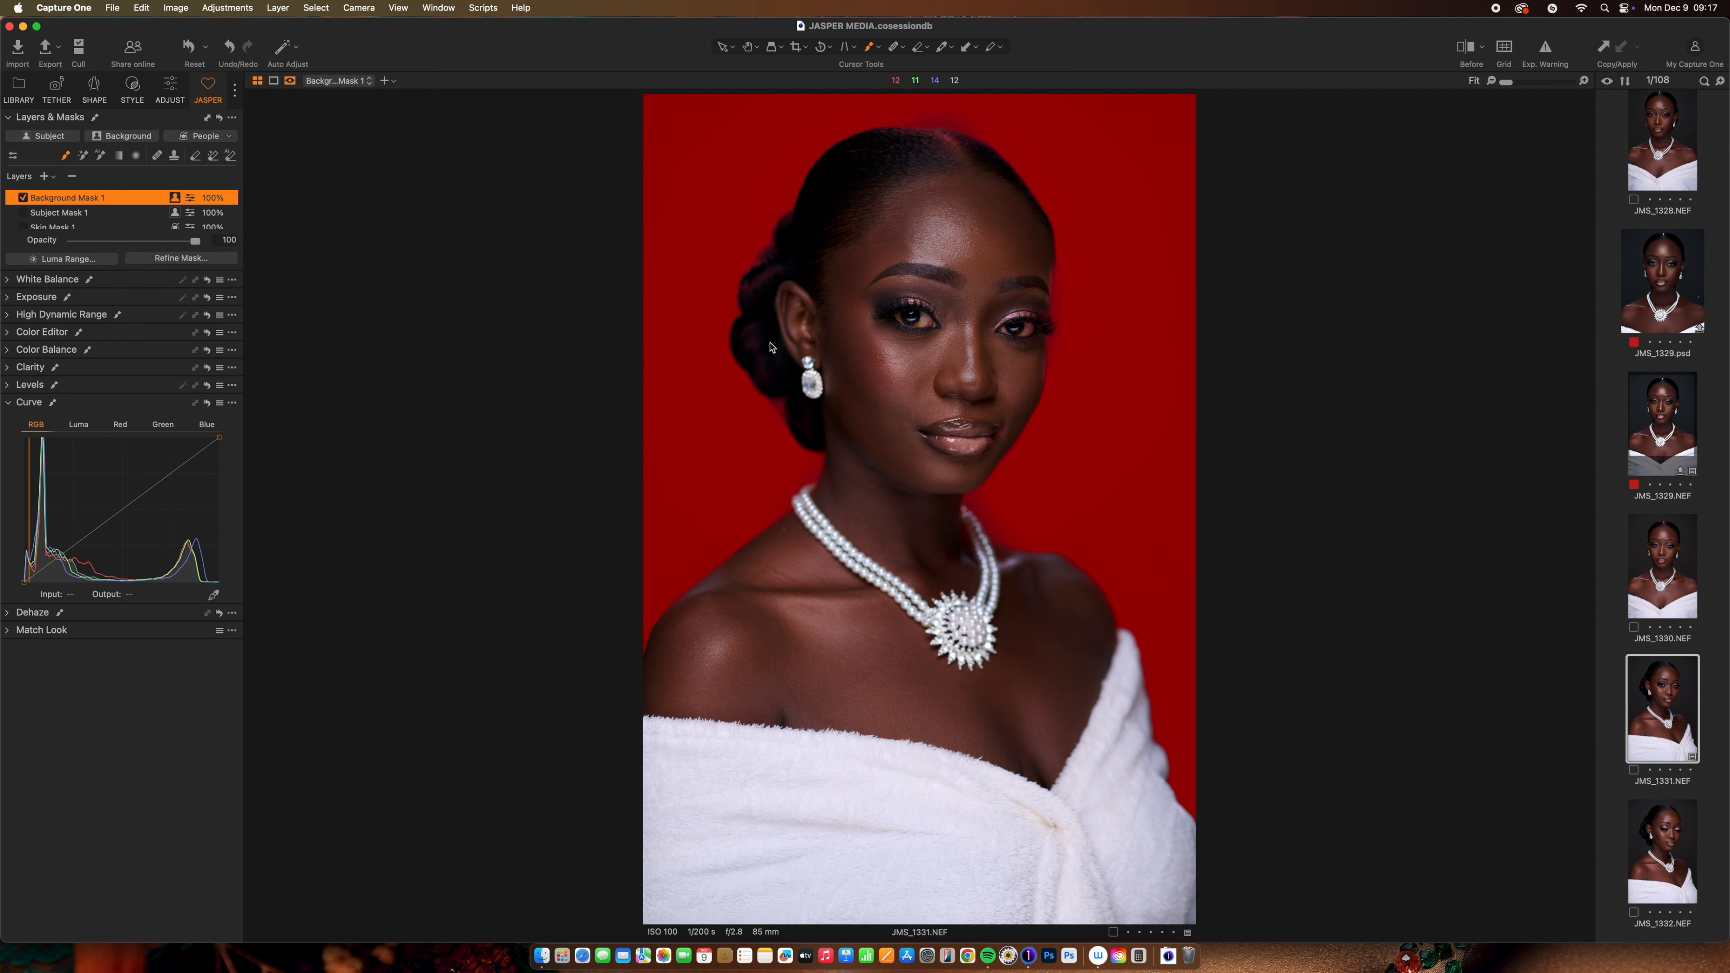
{"action": "left_click", "coordinate": [829, 195]}
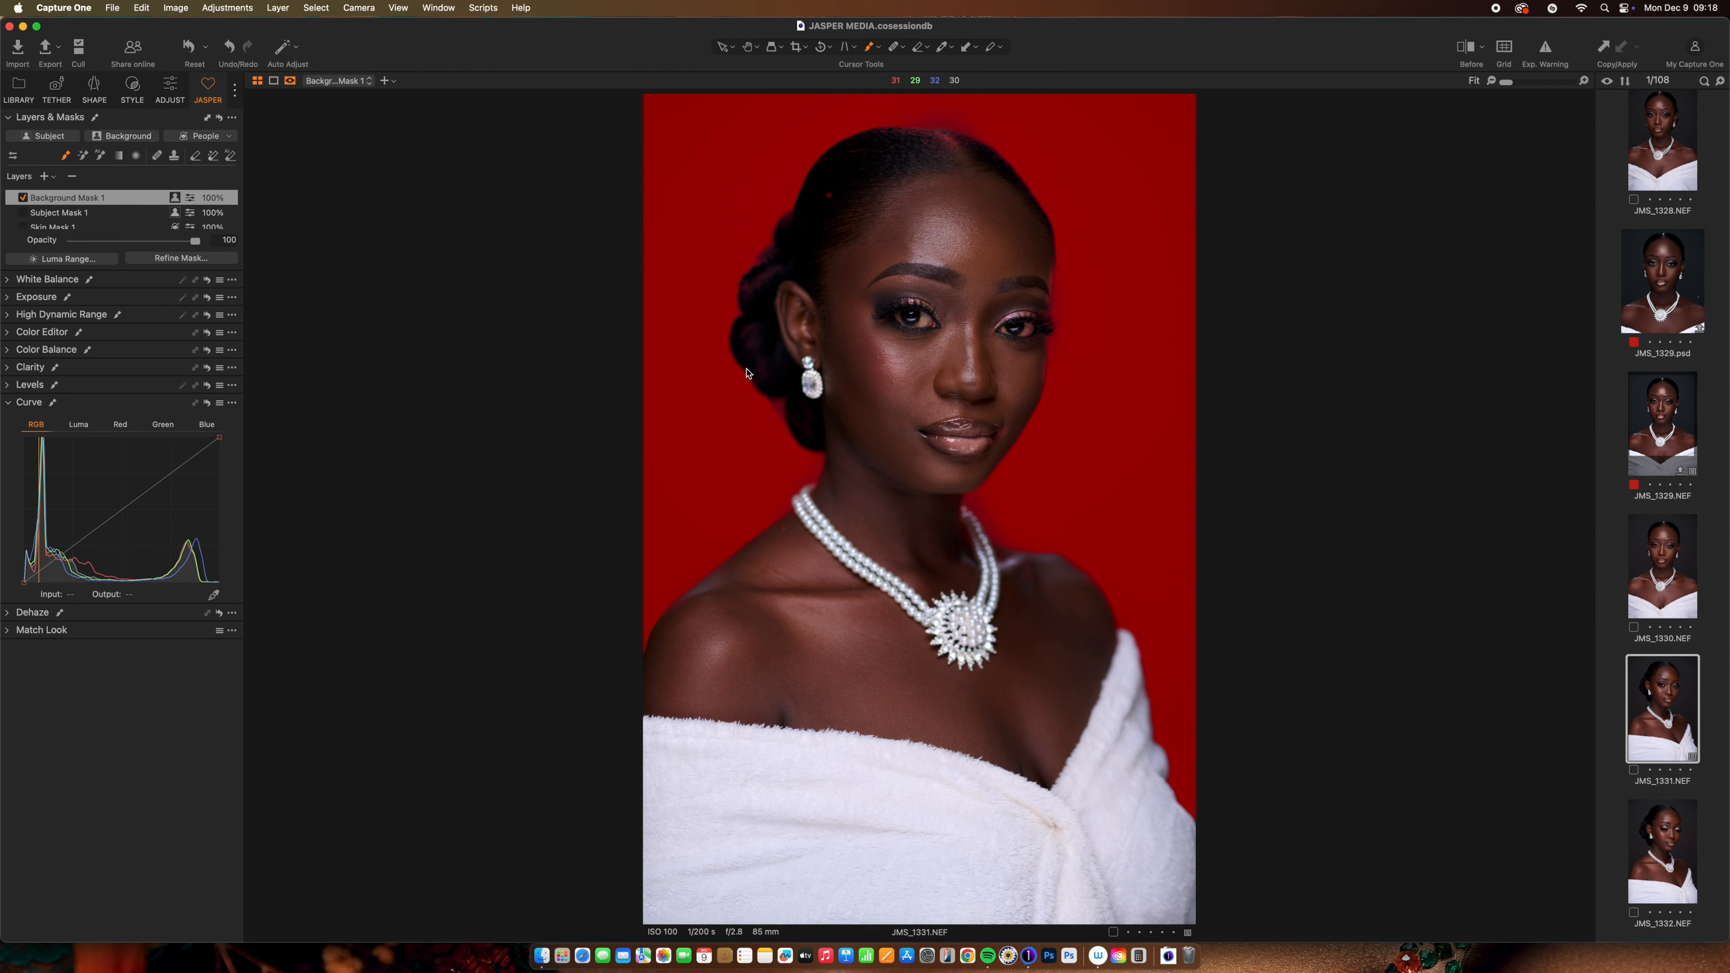
{"action": "mouse_move", "coordinate": [737, 321]}
{"action": "left_mouse_down"}
{"action": "mouse_move", "coordinate": [735, 328]}
{"action": "mouse_move", "coordinate": [780, 232]}
{"action": "mouse_move", "coordinate": [756, 295]}
{"action": "mouse_move", "coordinate": [761, 373]}
{"action": "mouse_move", "coordinate": [736, 359]}
{"action": "mouse_move", "coordinate": [773, 354]}
{"action": "left_mouse_up"}
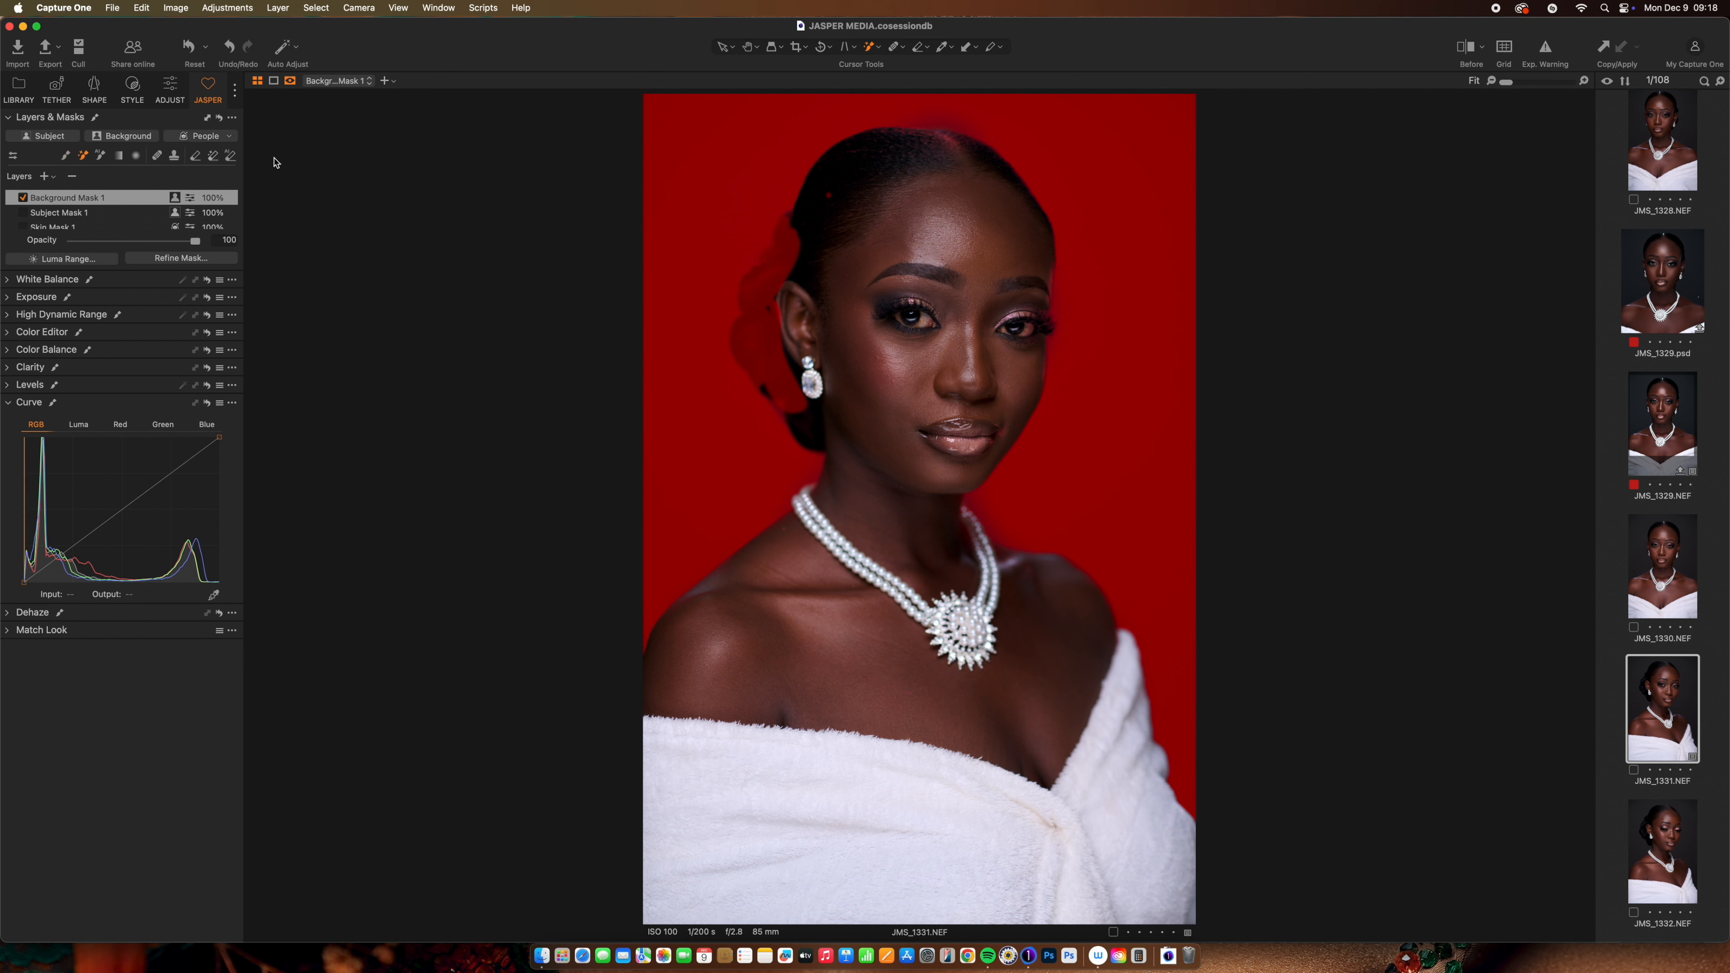
{"action": "mouse_move", "coordinate": [951, 157]}
{"action": "left_mouse_down"}
{"action": "mouse_move", "coordinate": [845, 169]}
{"action": "mouse_move", "coordinate": [882, 153]}
{"action": "mouse_move", "coordinate": [821, 236]}
{"action": "mouse_move", "coordinate": [819, 271]}
{"action": "mouse_move", "coordinate": [821, 215]}
{"action": "mouse_move", "coordinate": [920, 162]}
{"action": "mouse_move", "coordinate": [1029, 197]}
{"action": "mouse_move", "coordinate": [960, 151]}
{"action": "mouse_move", "coordinate": [901, 167]}
{"action": "mouse_move", "coordinate": [917, 198]}
{"action": "left_mouse_up"}
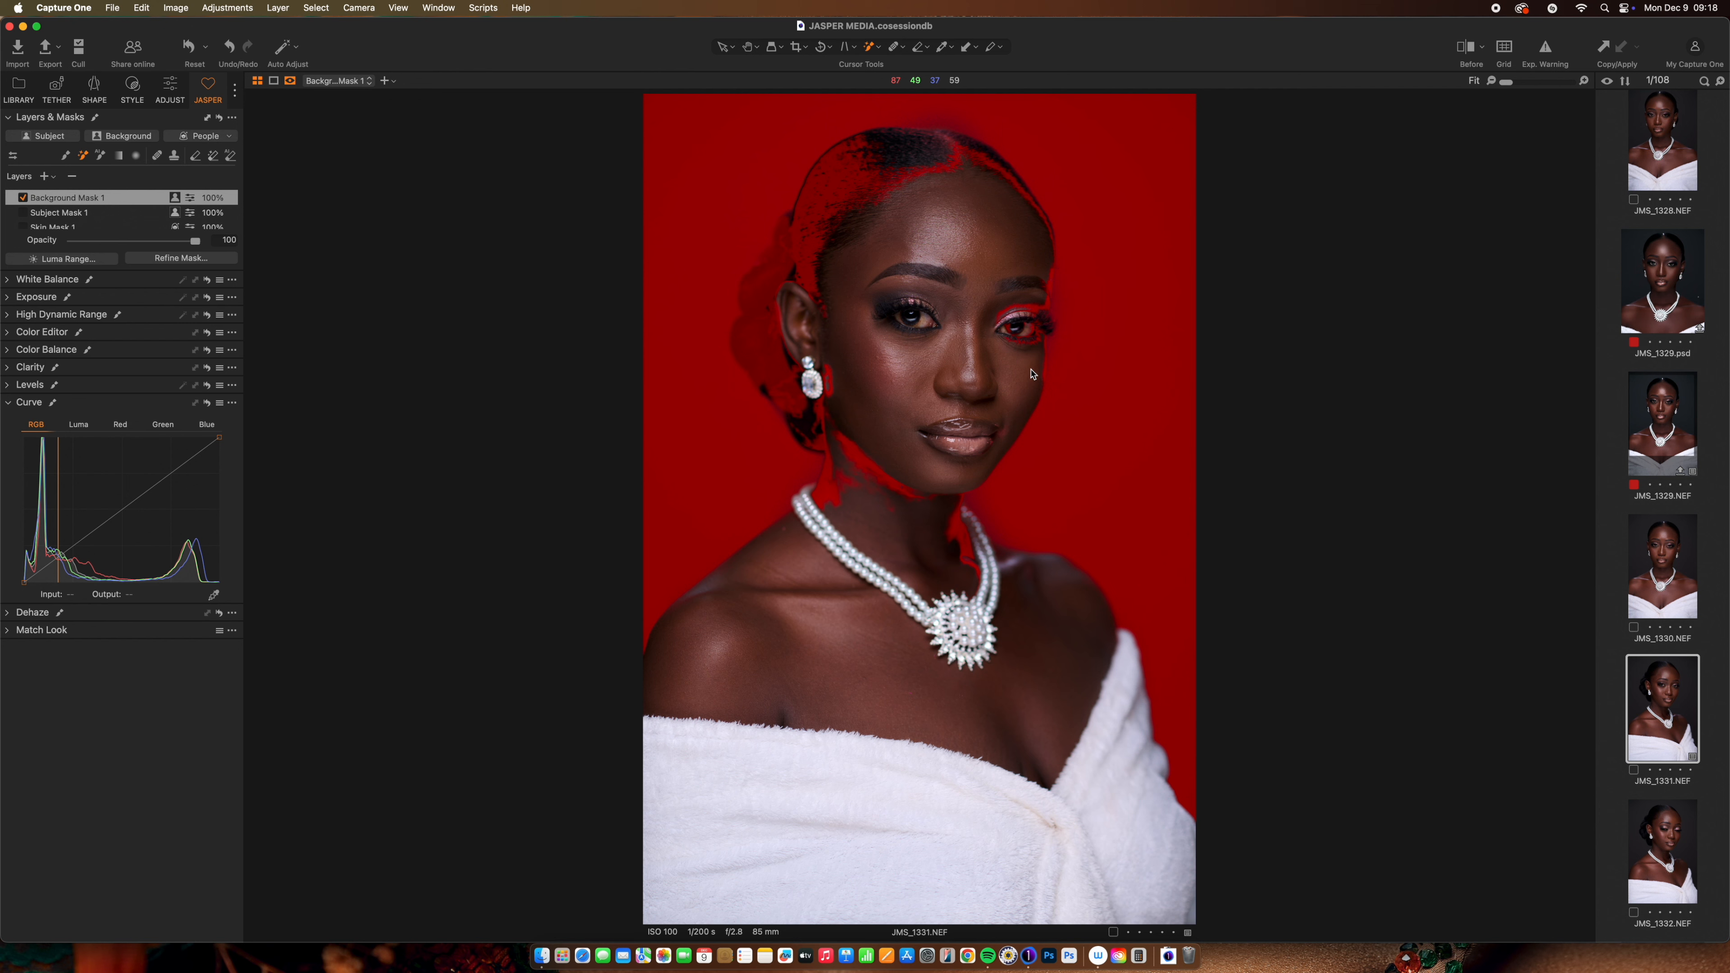
{"action": "key", "text": "super+z"}
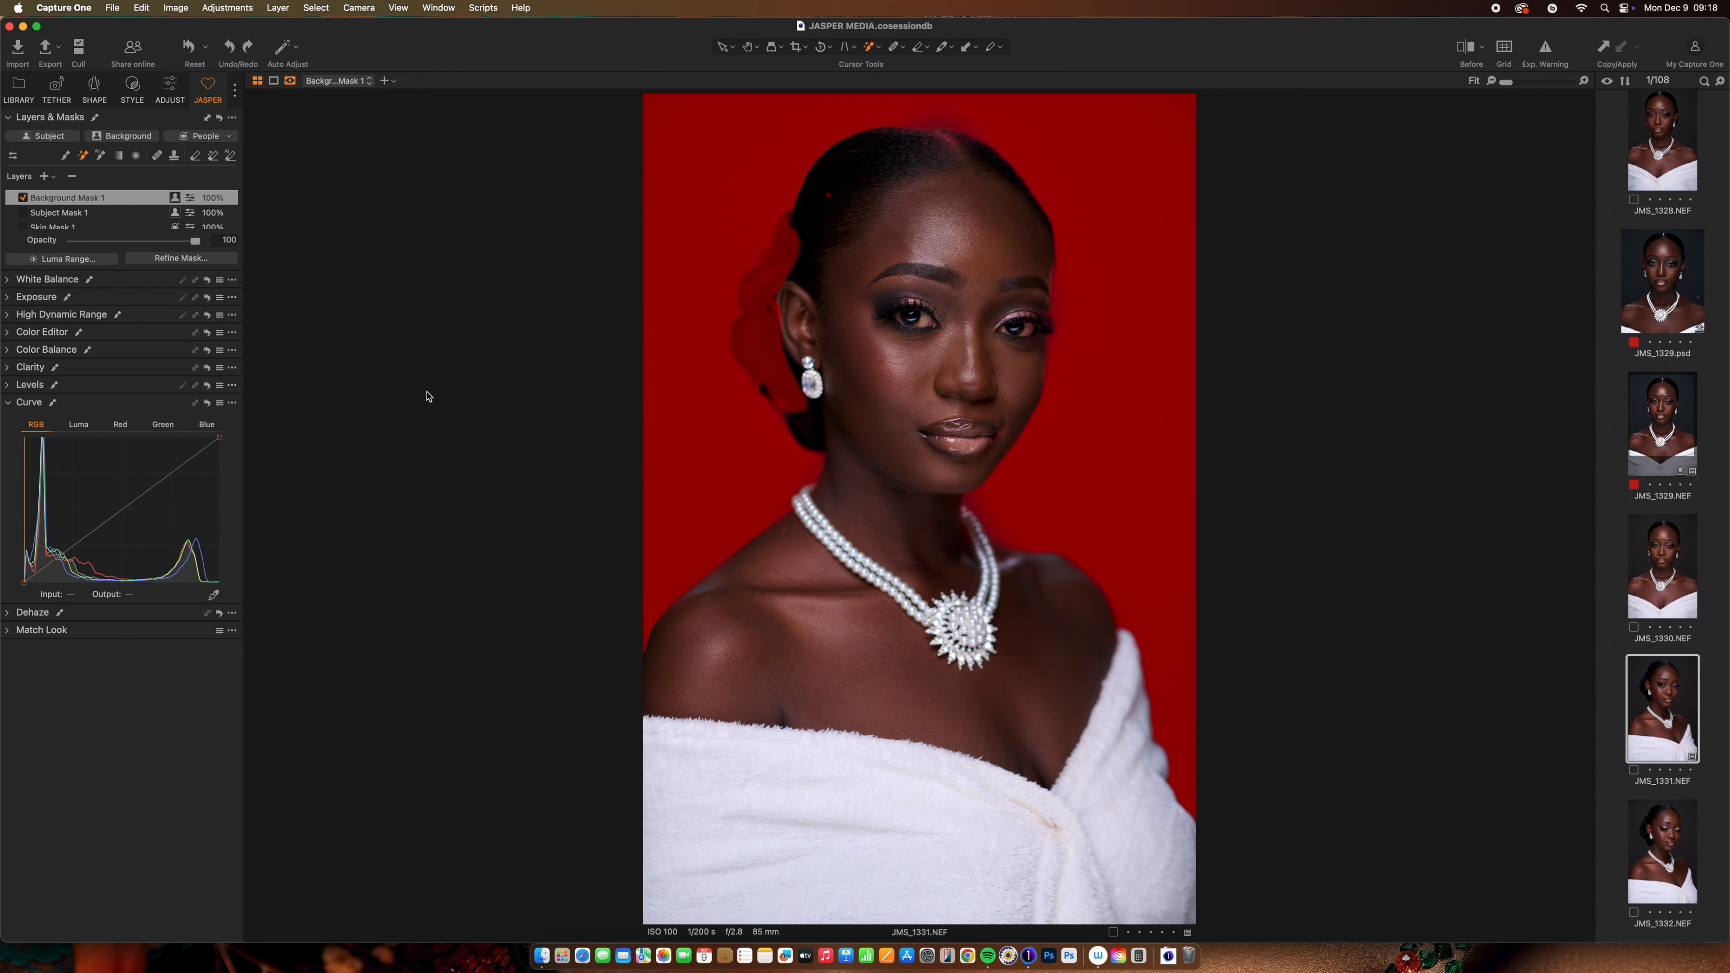
Step: Add the hair on top of the head and the rest of the bun to Background Mask 1 with AI area selections
{"action": "left_click", "coordinate": [101, 156]}
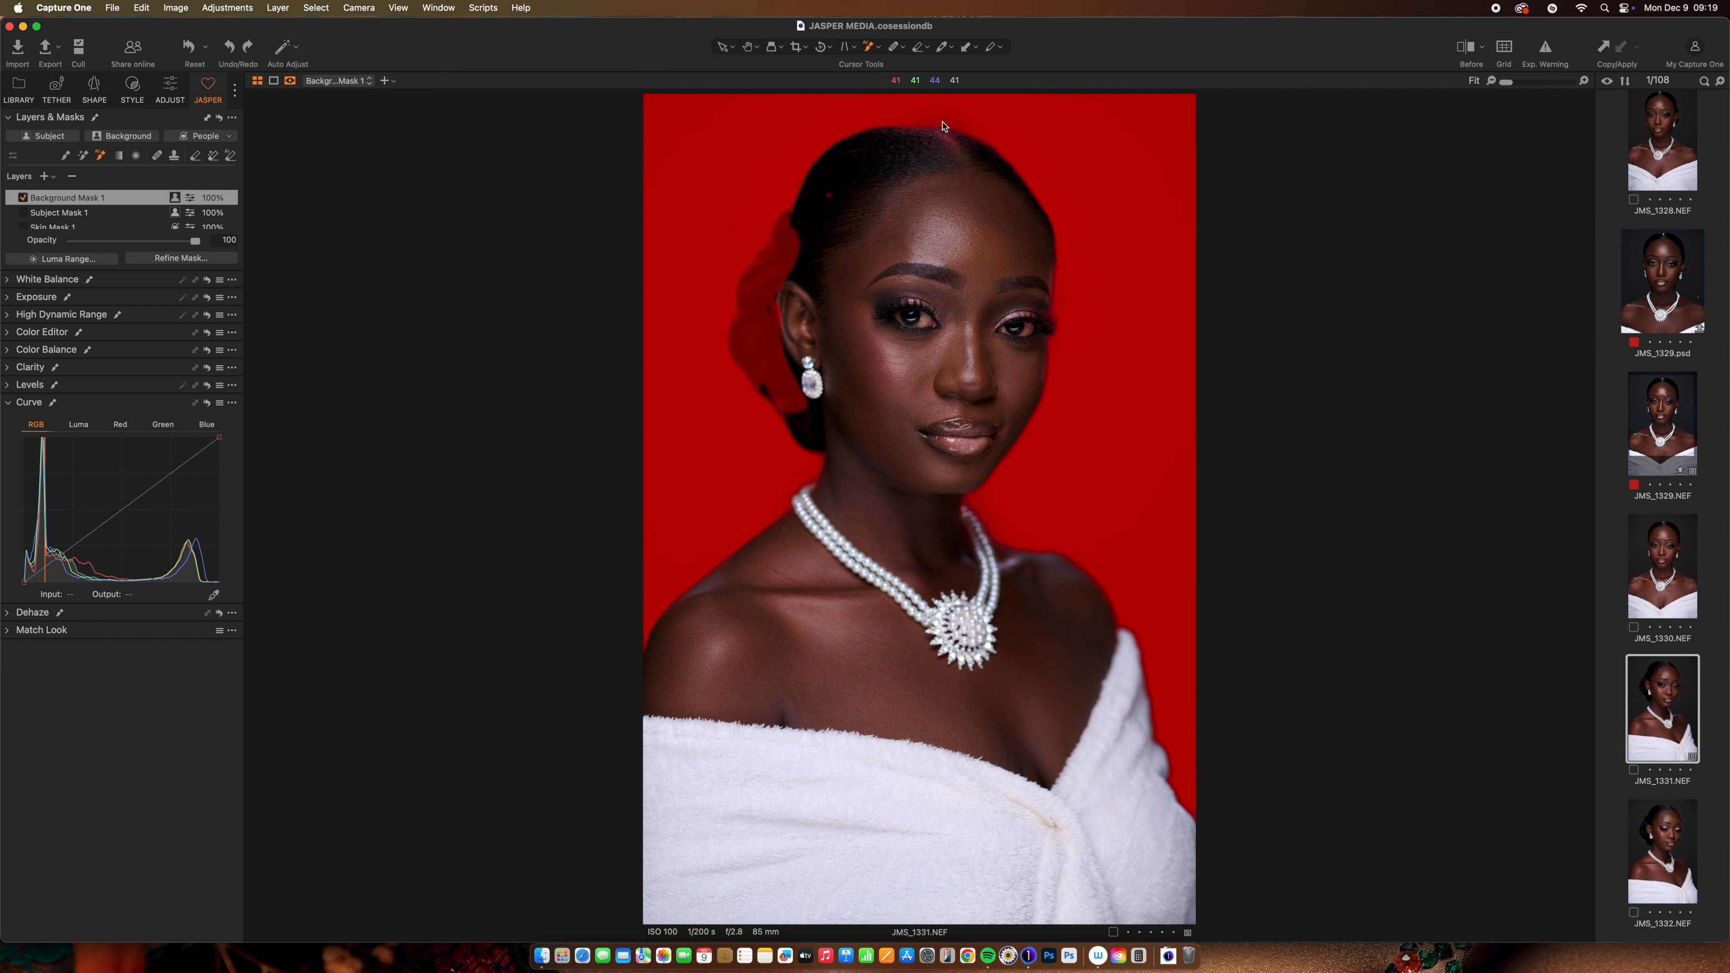
{"action": "left_click_drag", "start_coordinate": [942, 125], "coordinate": [816, 210]}
{"action": "left_click_drag", "start_coordinate": [790, 239], "coordinate": [736, 340]}
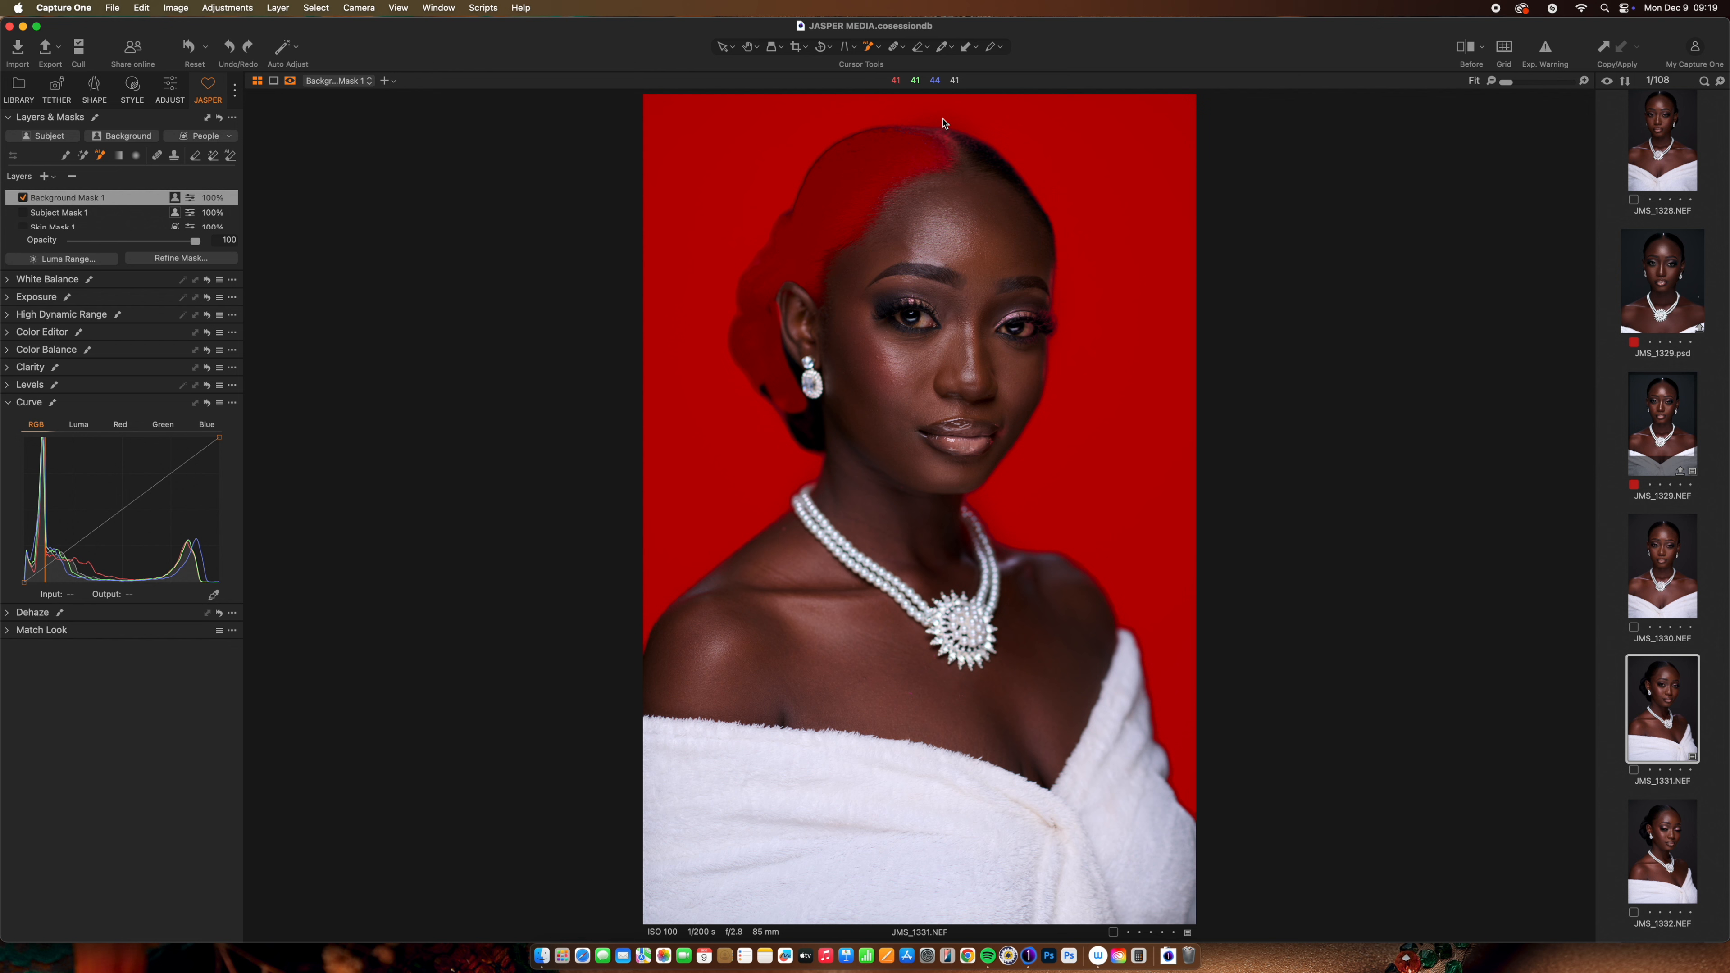
{"action": "left_click_drag", "start_coordinate": [942, 118], "coordinate": [1137, 285]}
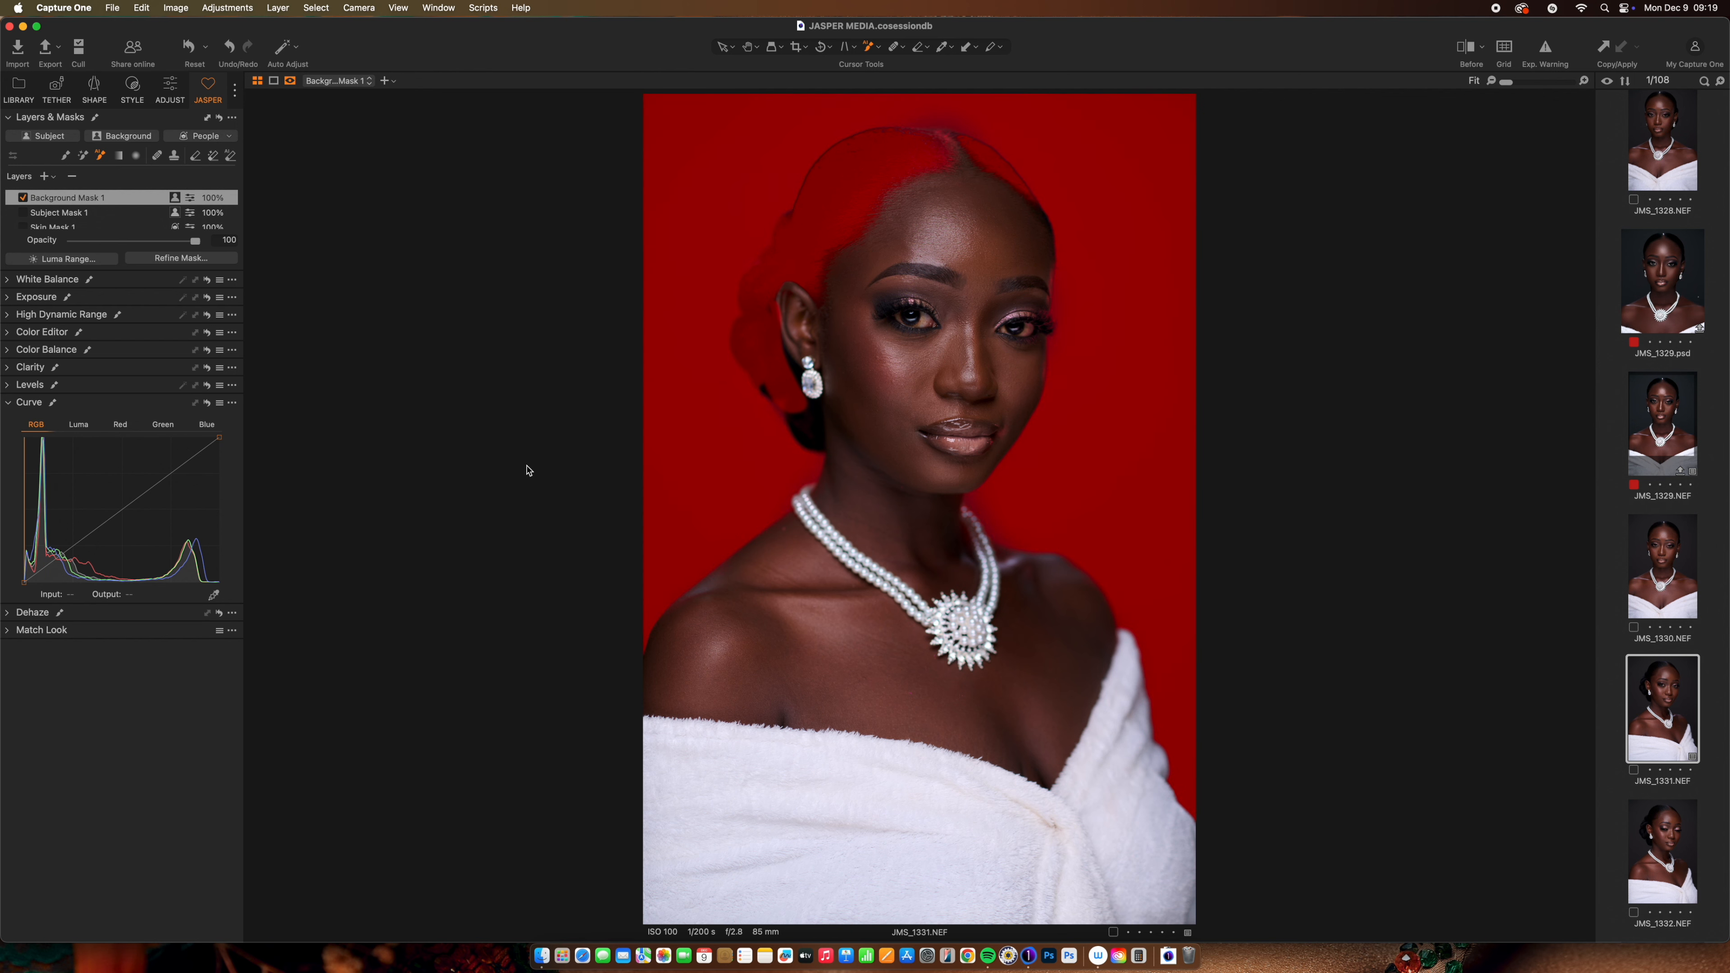
{"action": "left_click_drag", "start_coordinate": [699, 337], "coordinate": [834, 447]}
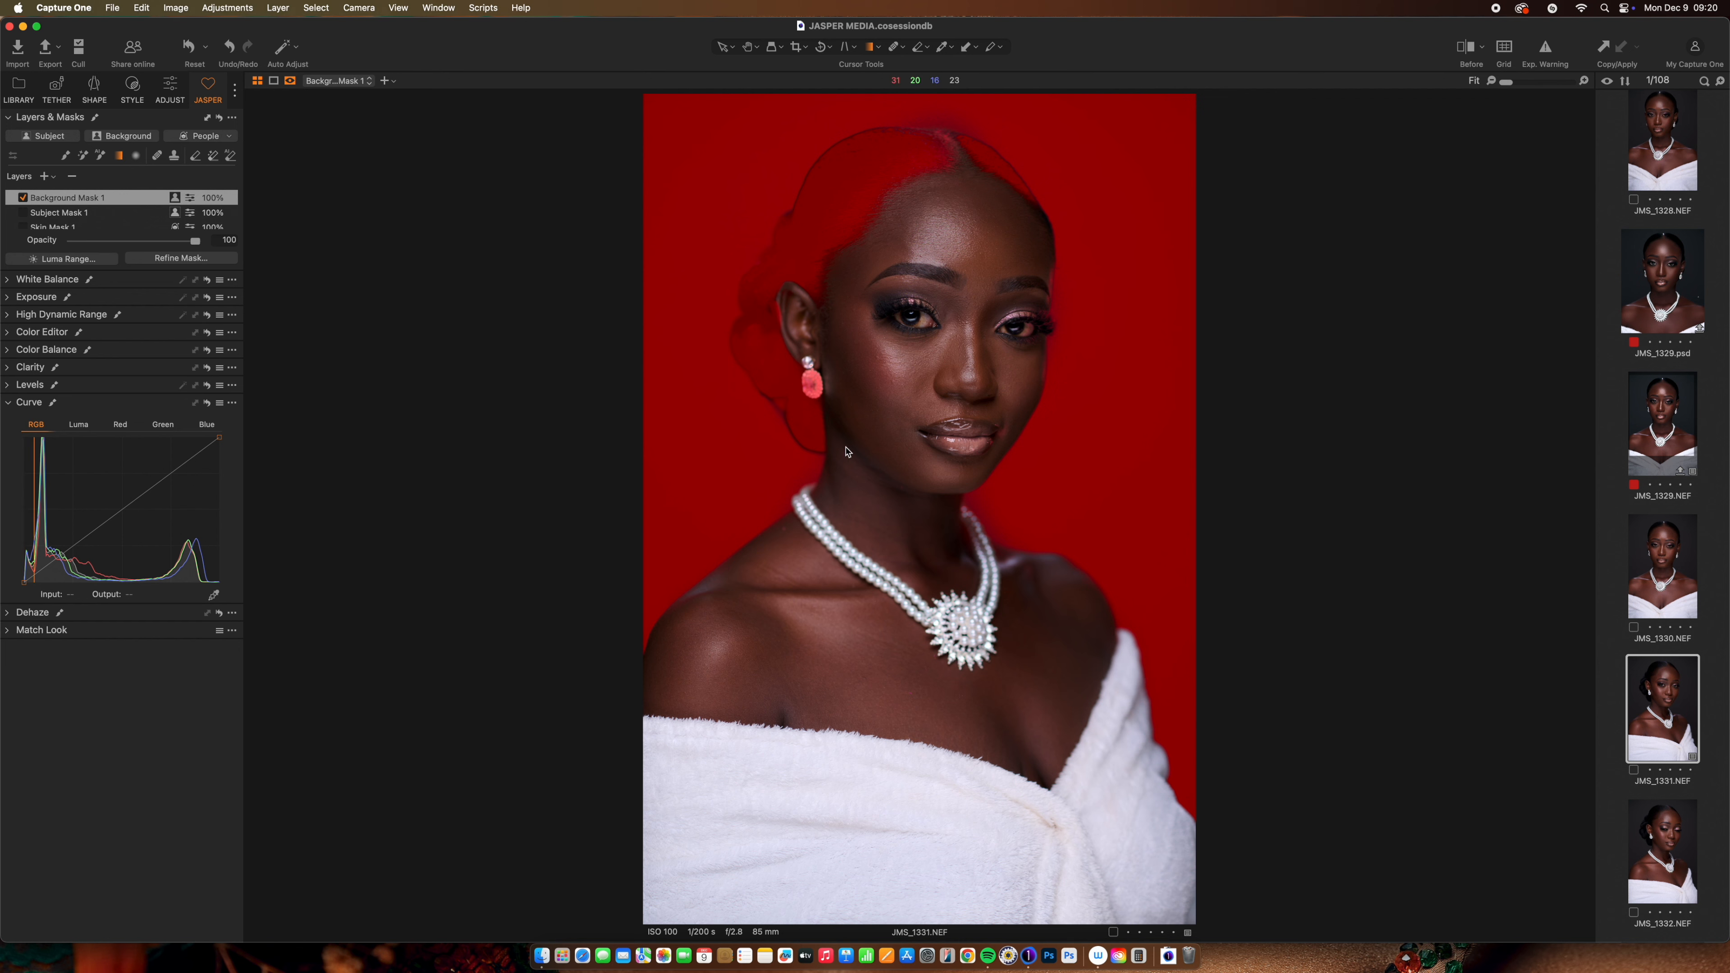
Step: Draw a linear gradient on Background Mask 1 up from the photo's lower edge, and replace it with a radial gradient around the face
{"action": "left_click_drag", "start_coordinate": [923, 921], "coordinate": [854, 435]}
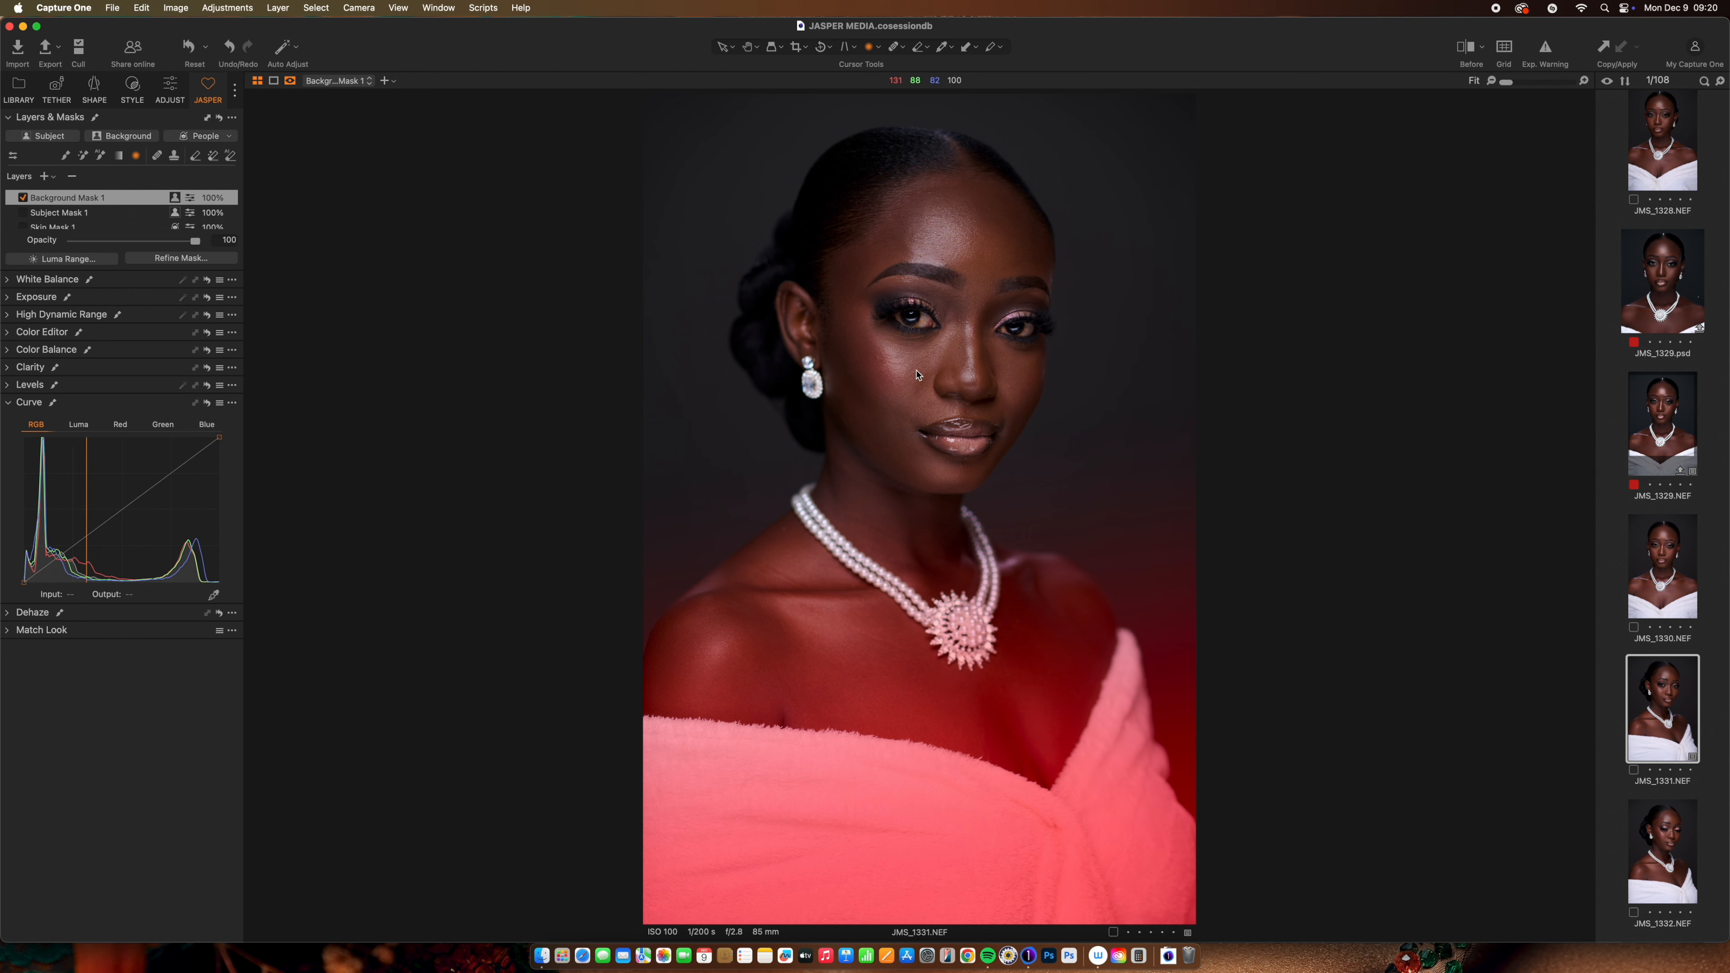
{"action": "left_click_drag", "start_coordinate": [879, 303], "coordinate": [1327, 868]}
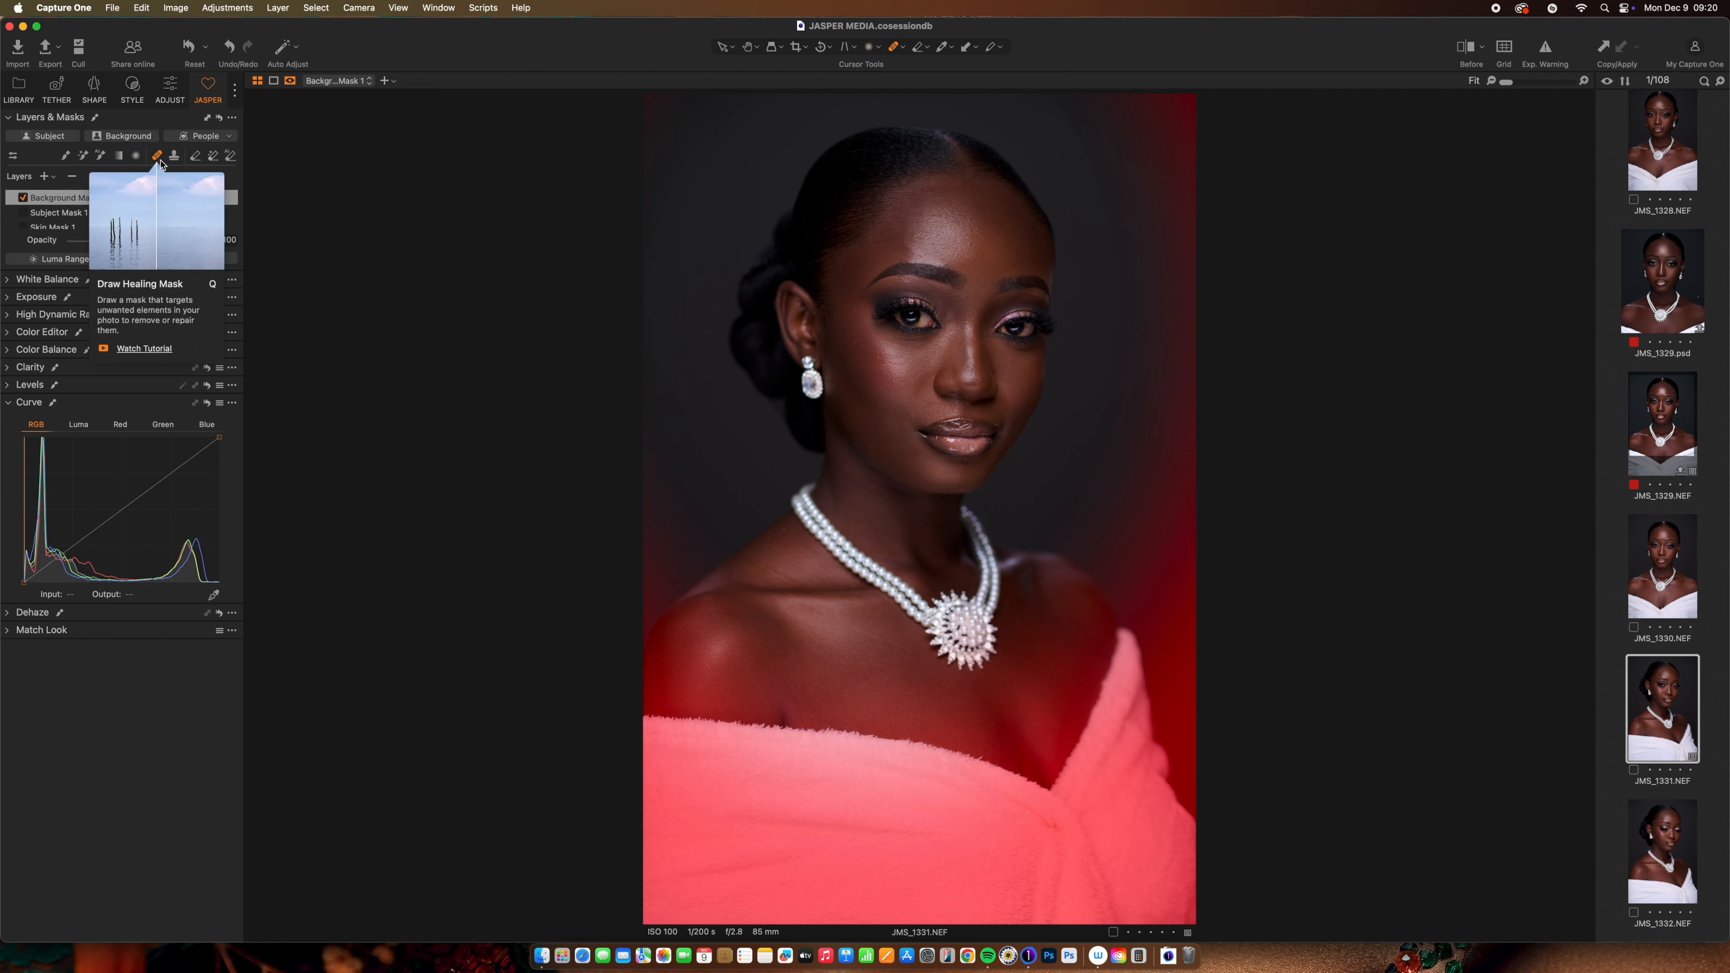
Step: Heal the spot under the jawline with a reduced healing brush at 200% zoom, and hide the mask overlay
{"action": "left_click", "coordinate": [898, 437]}
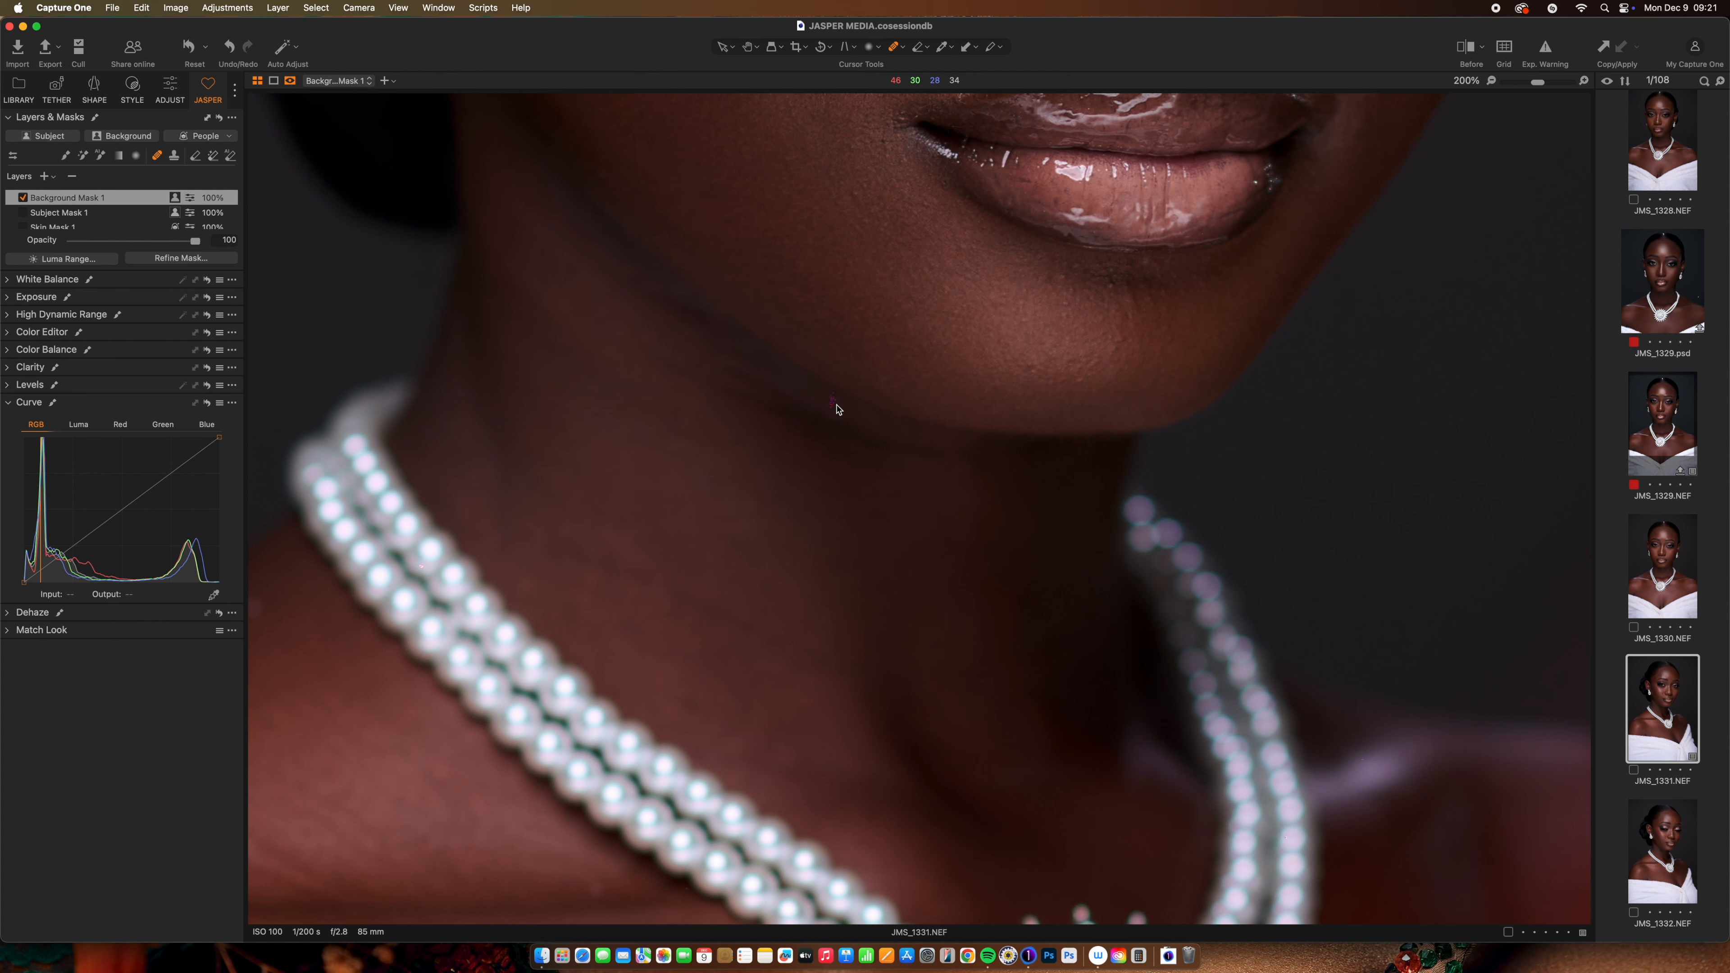
{"action": "key", "text": "bracketleft"}
{"action": "key", "text": "bracketleft"}
{"action": "key", "text": "bracketleft"}
{"action": "key", "text": "bracketleft"}
{"action": "key", "text": "bracketleft"}
{"action": "key", "text": "bracketleft"}
{"action": "key", "text": "bracketleft"}
{"action": "left_click", "coordinate": [832, 405]}
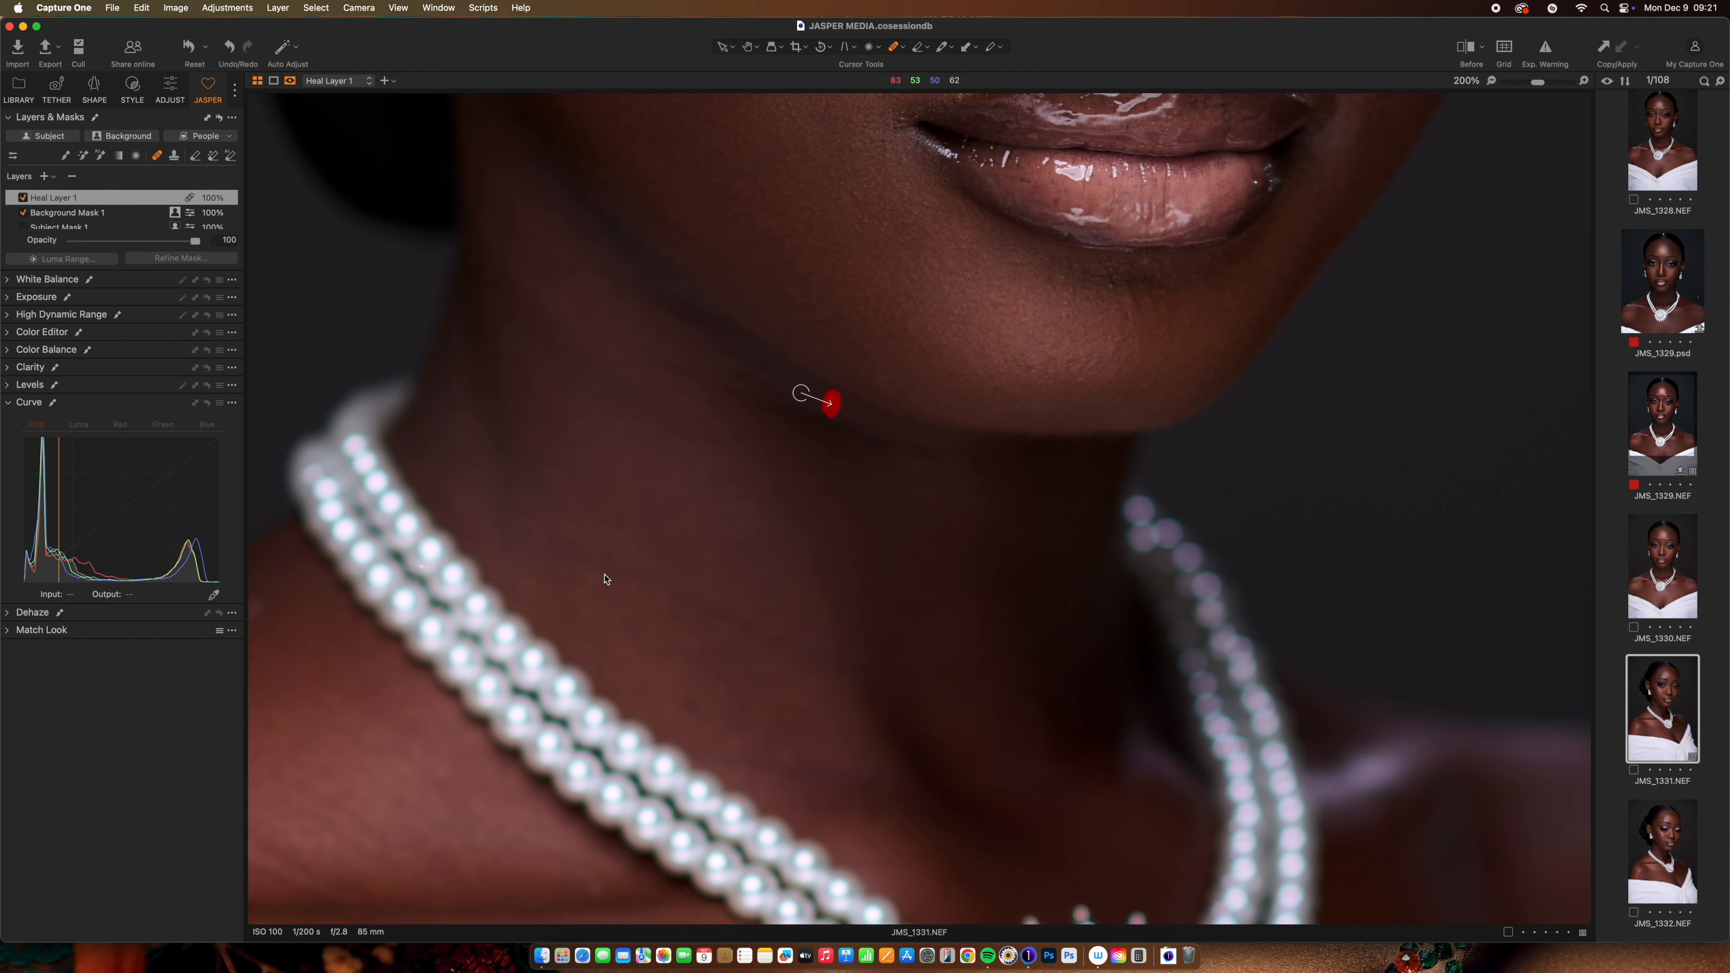
{"action": "key", "text": "m"}
Step: Heal the small blemishes along the jaw, on the cheek and beside the outer corner of the eye
{"action": "scroll", "coordinate": [810, 386], "scroll_direction": "up", "scroll_amount": 10}
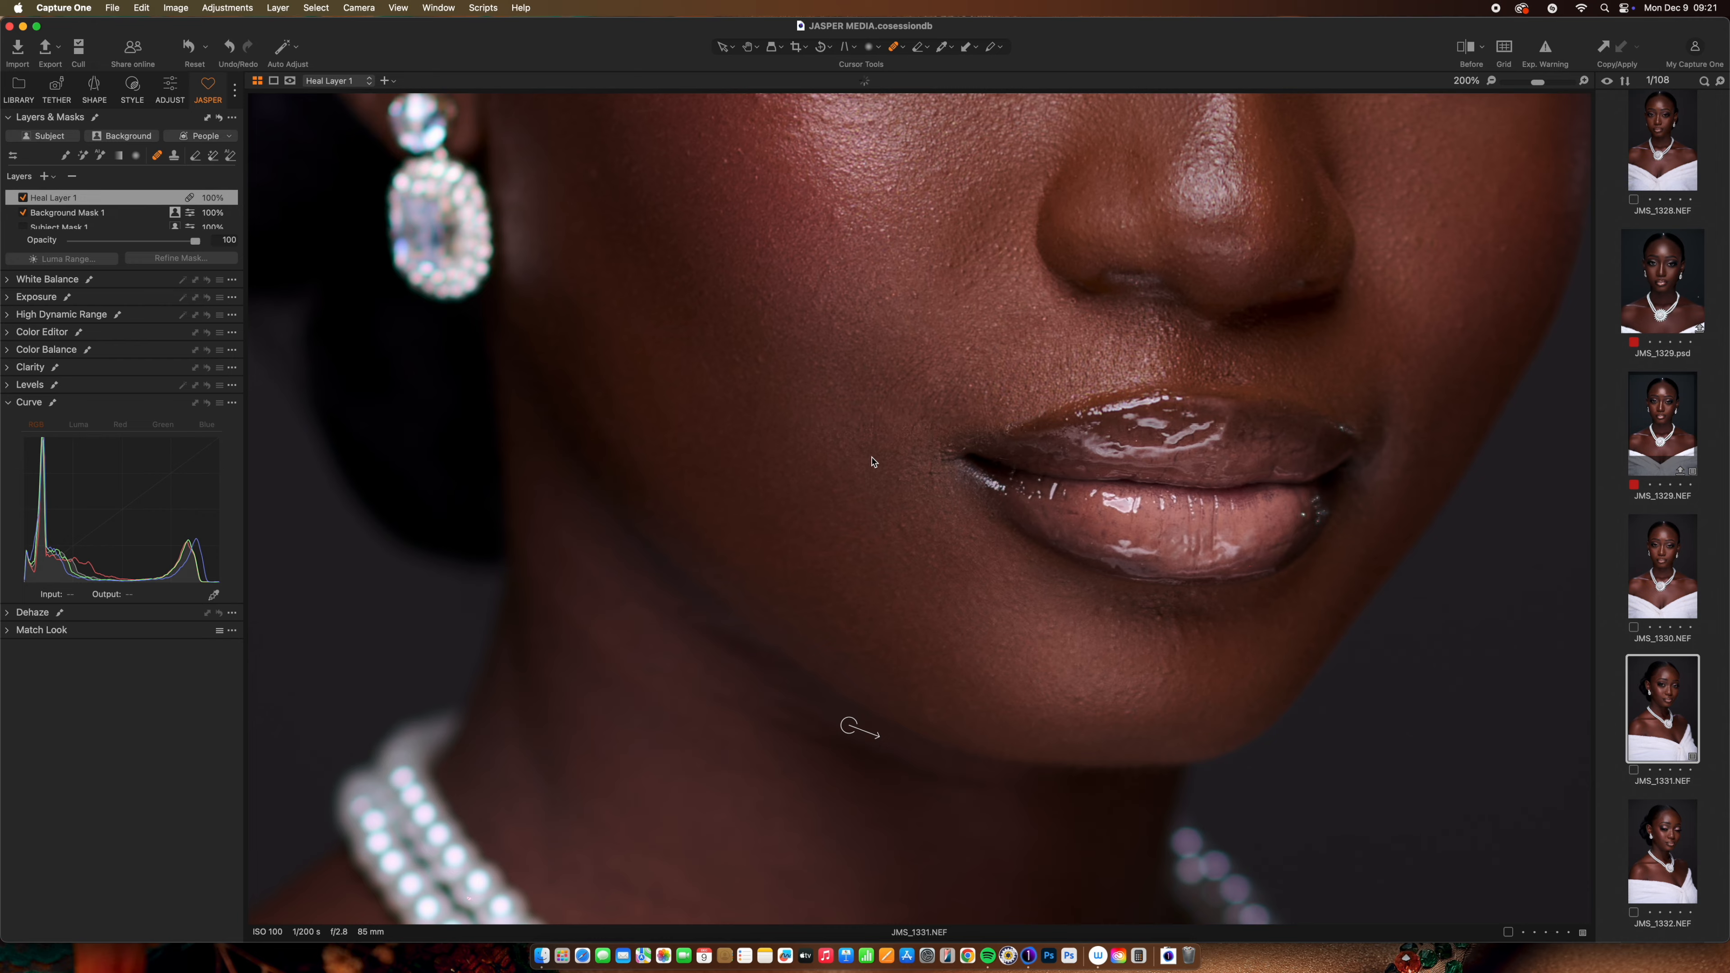
{"action": "left_click_drag", "start_coordinate": [845, 704], "coordinate": [839, 692]}
{"action": "left_click_drag", "start_coordinate": [751, 443], "coordinate": [752, 445]}
{"action": "left_click_drag", "start_coordinate": [583, 511], "coordinate": [598, 517]}
{"action": "left_click", "coordinate": [631, 204]}
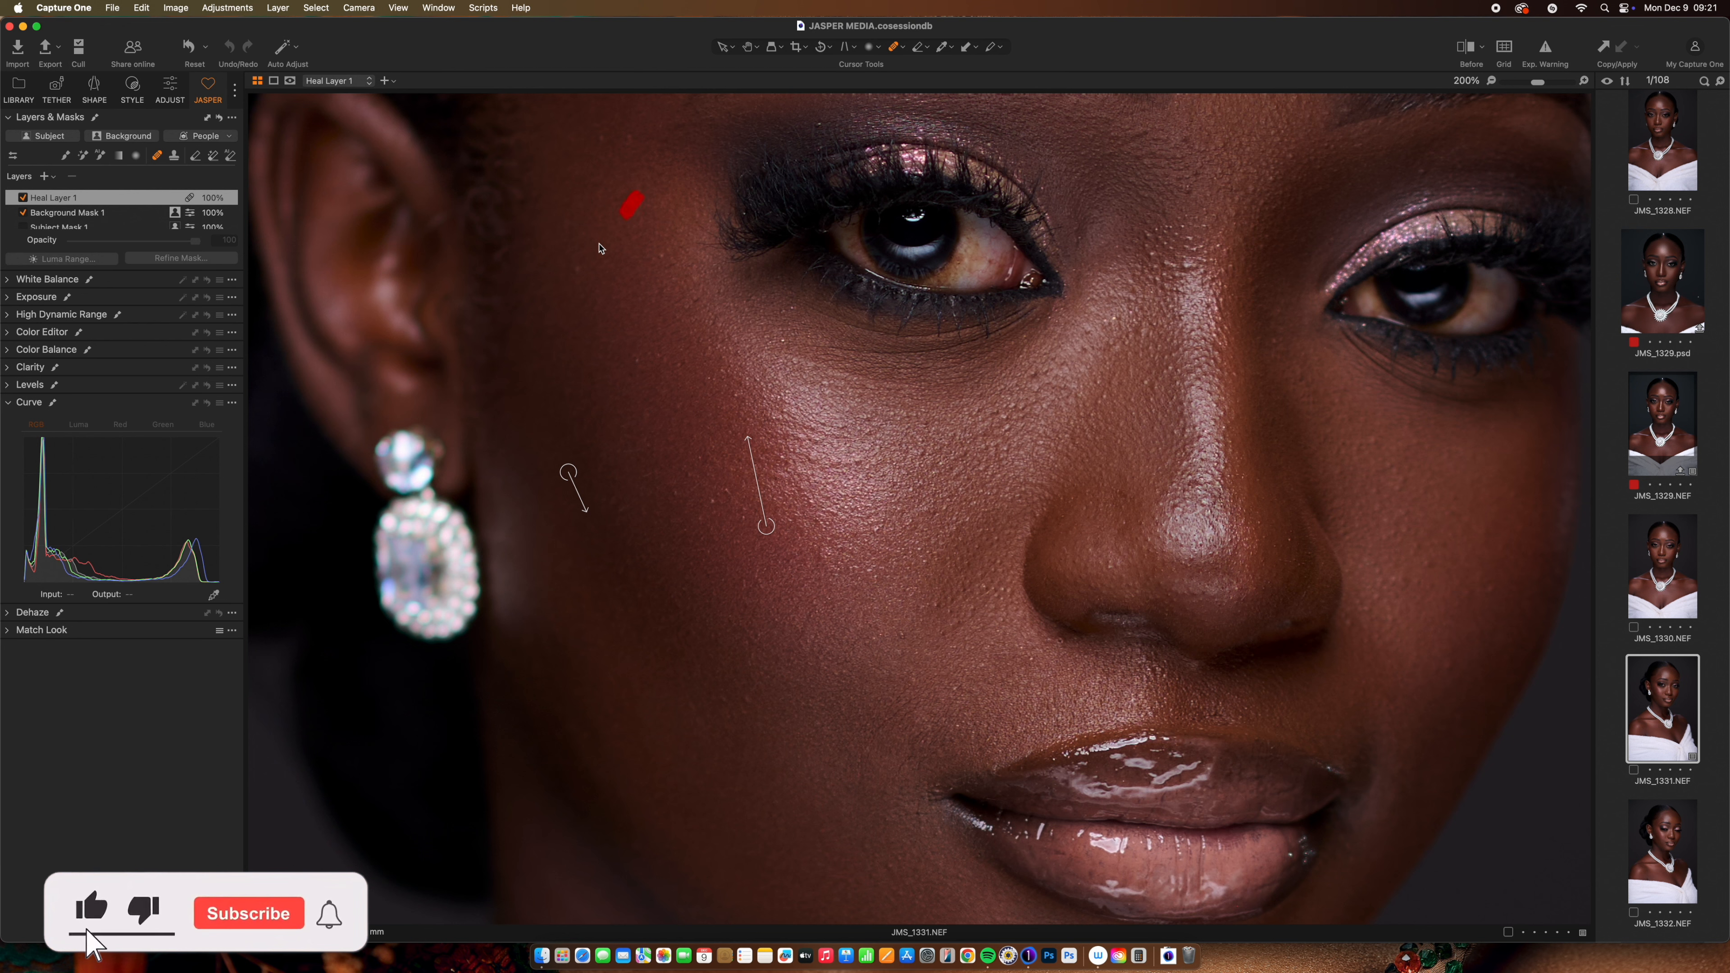
{"action": "left_click", "coordinate": [577, 267]}
{"action": "left_click", "coordinate": [650, 355]}
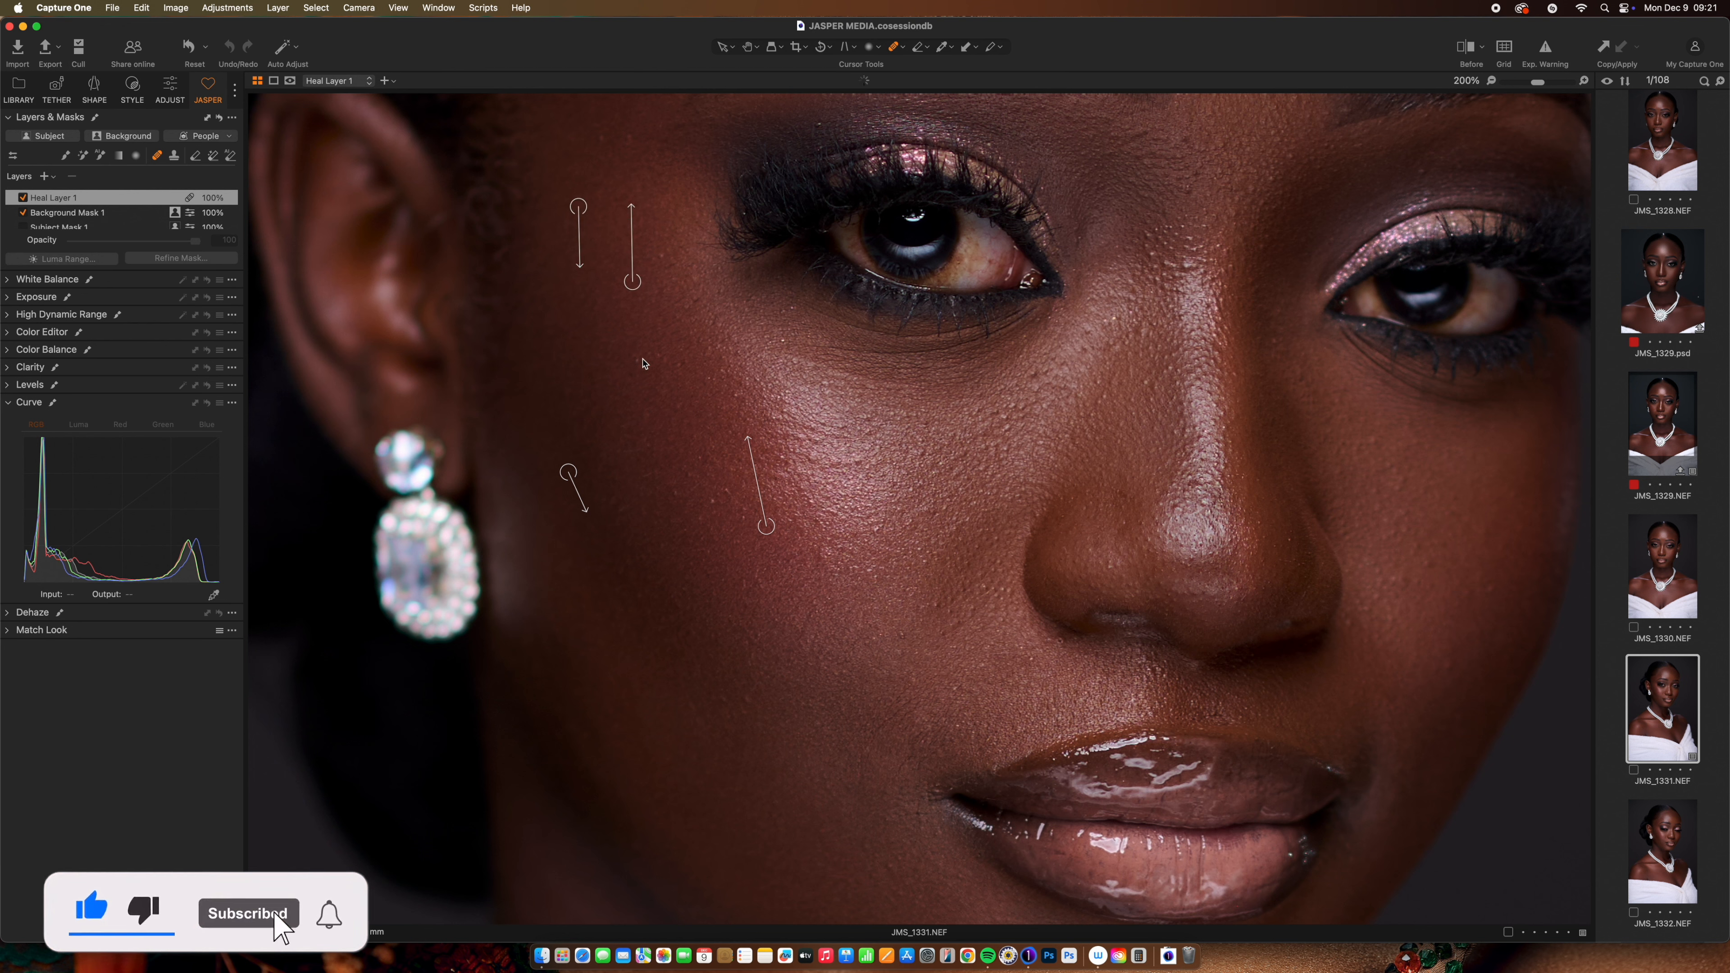
{"action": "left_click", "coordinate": [790, 310]}
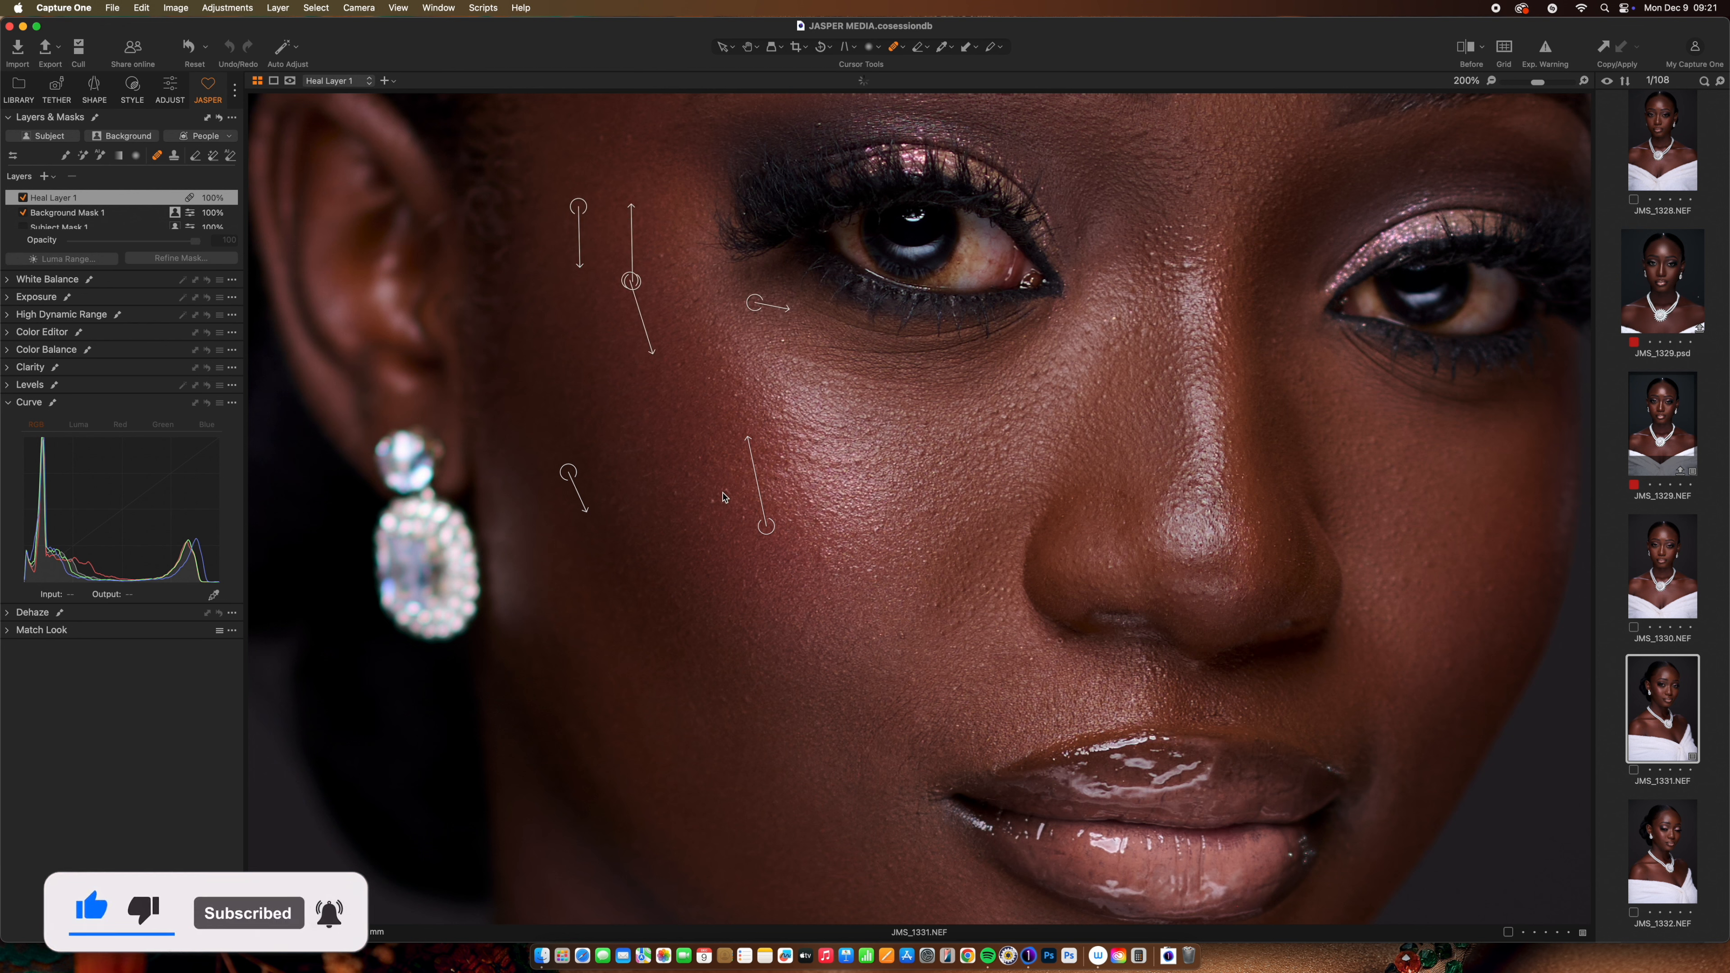
{"action": "left_click_drag", "start_coordinate": [728, 487], "coordinate": [709, 499]}
{"action": "left_click", "coordinate": [677, 492]}
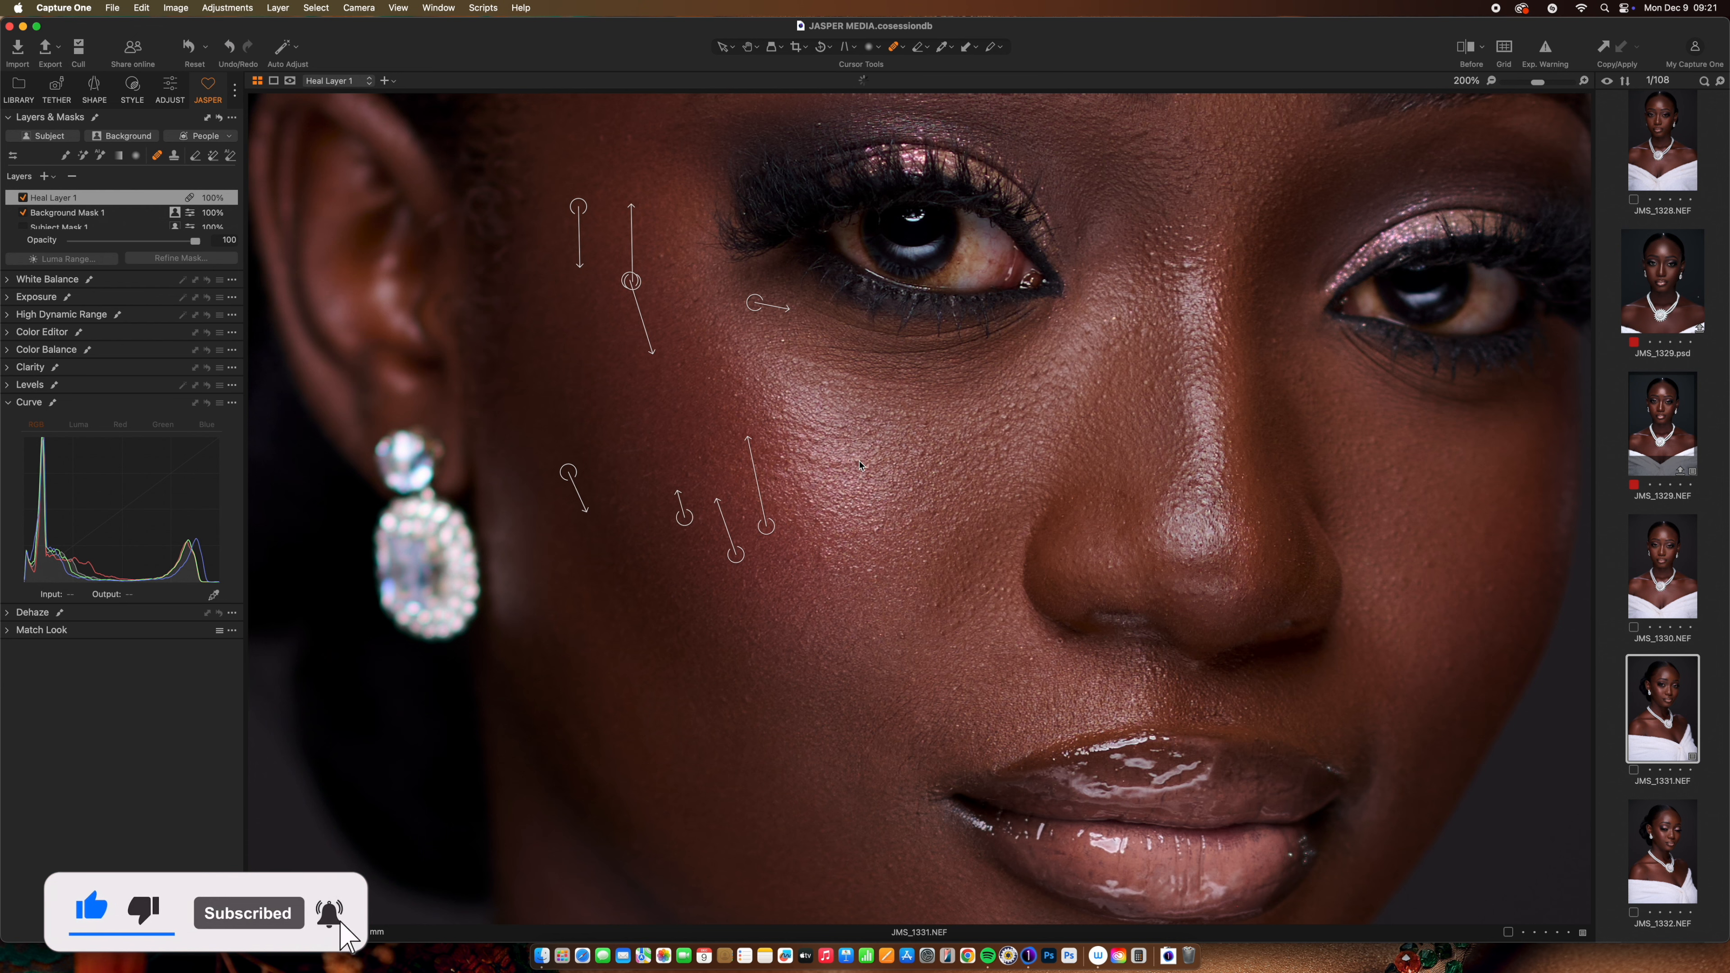
{"action": "left_click", "coordinate": [859, 463]}
Step: Heal the small blemishes on the temple, on the forehead above the eyebrow and beside the bridge of the nose
{"action": "scroll", "coordinate": [778, 514], "scroll_direction": "up", "scroll_amount": 5}
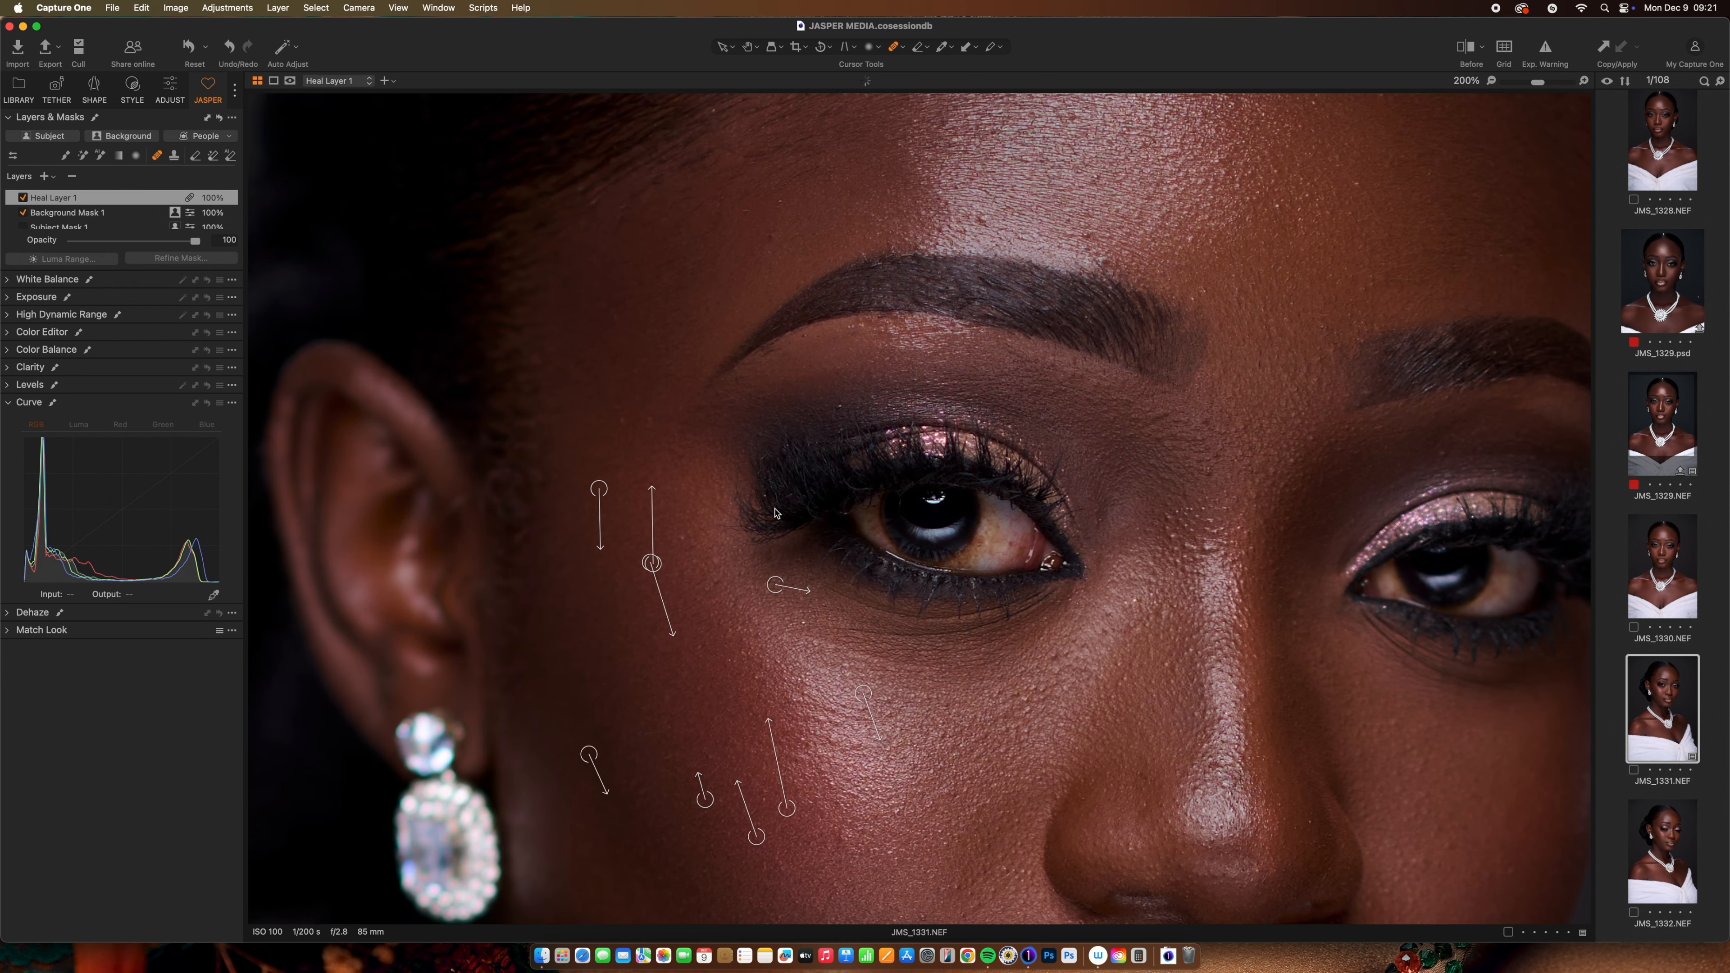
{"action": "left_click_drag", "start_coordinate": [629, 421], "coordinate": [615, 429]}
{"action": "left_click_drag", "start_coordinate": [608, 323], "coordinate": [637, 303]}
{"action": "left_click", "coordinate": [772, 237]}
{"action": "left_click", "coordinate": [785, 200]}
{"action": "left_click", "coordinate": [1090, 233]}
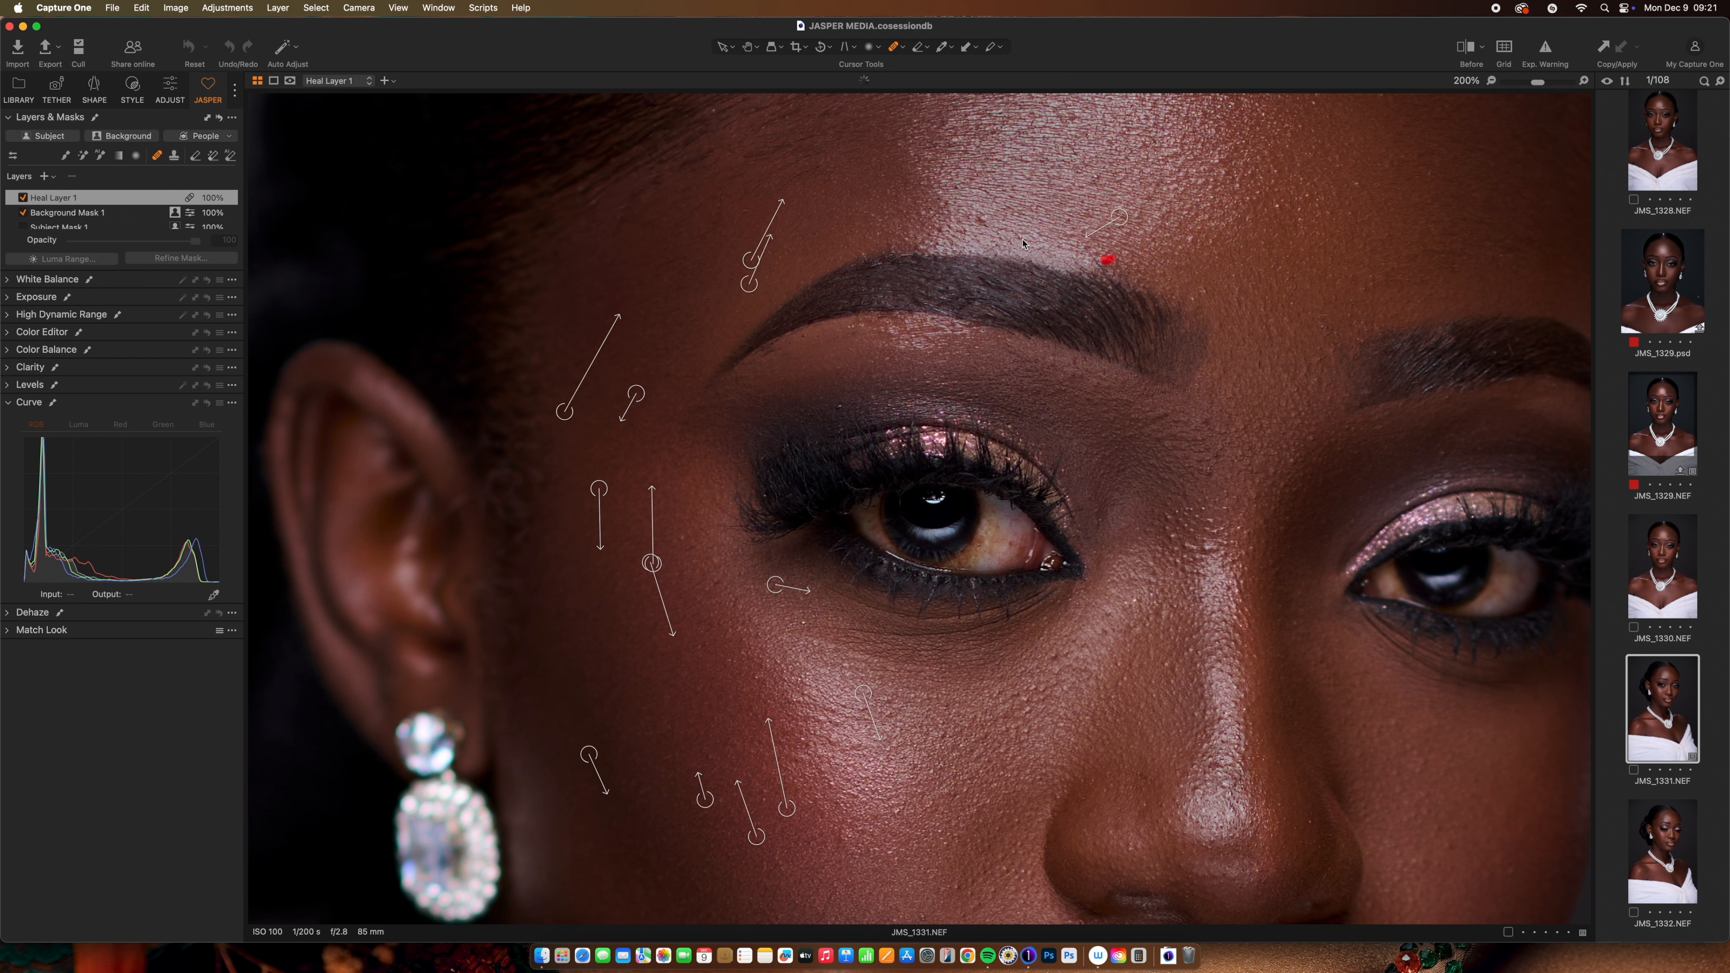
{"action": "left_click", "coordinate": [1002, 223]}
{"action": "left_click", "coordinate": [1176, 515]}
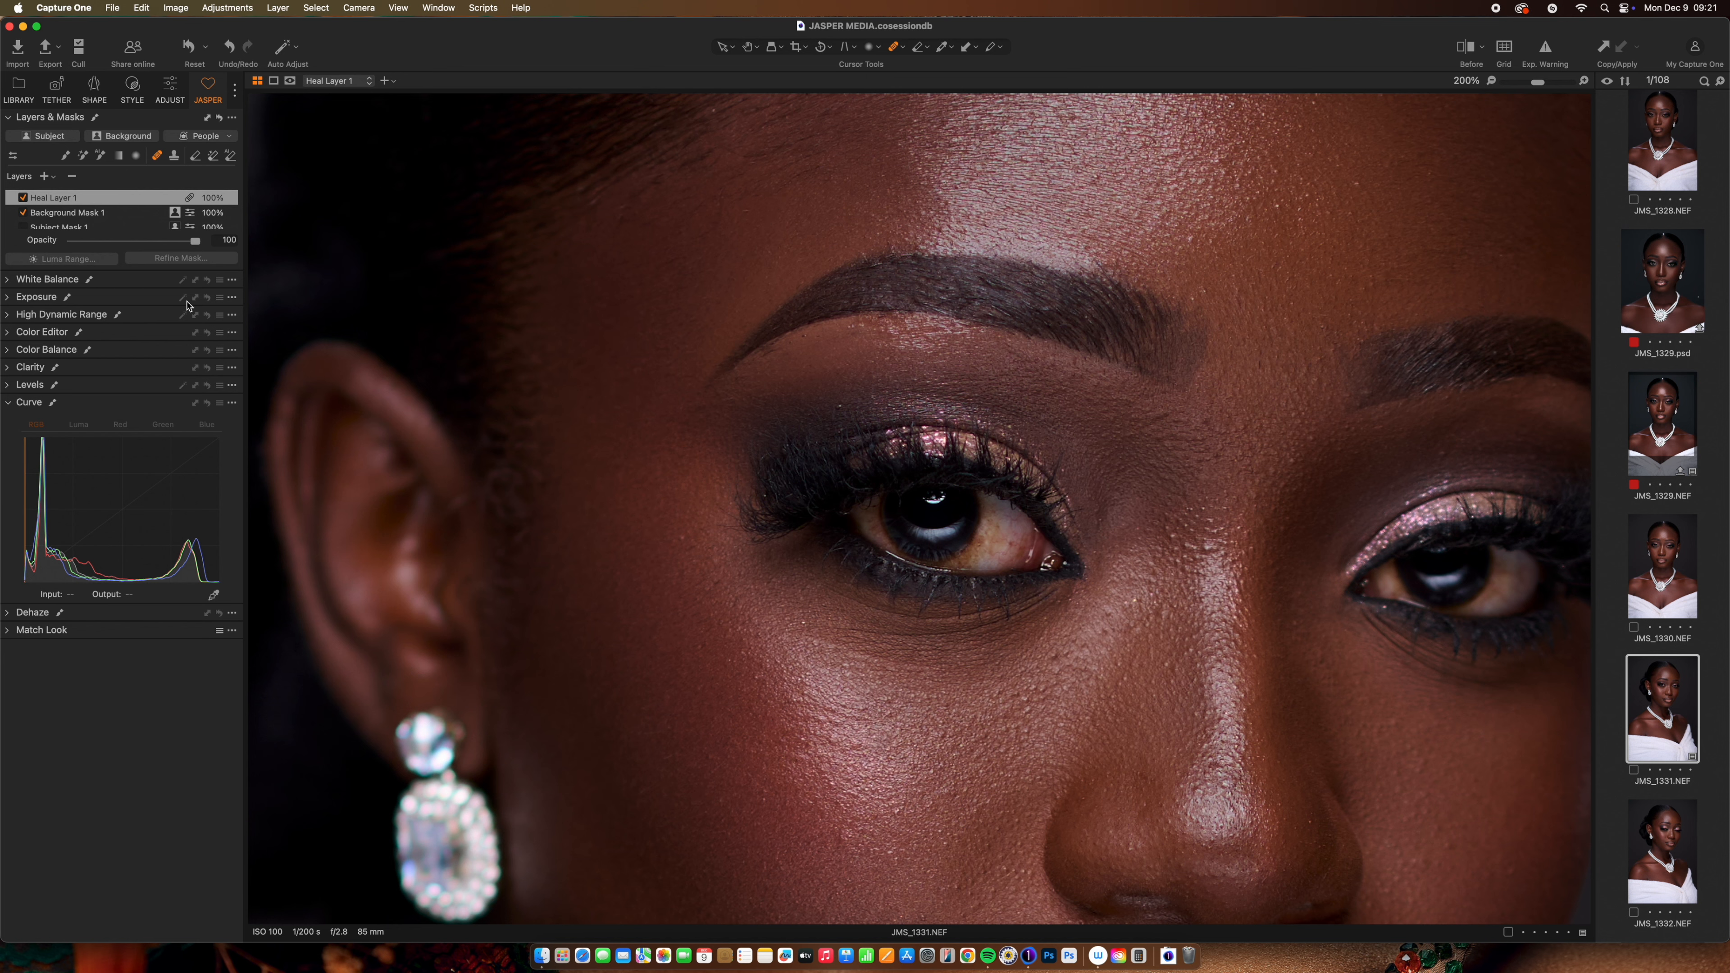
Step: Toggle the visibility of Heal Layer 1 off and on to compare the skin before and after healing
{"action": "left_click", "coordinate": [23, 199]}
{"action": "left_click", "coordinate": [23, 199]}
{"action": "left_click", "coordinate": [23, 199]}
{"action": "left_click", "coordinate": [24, 200]}
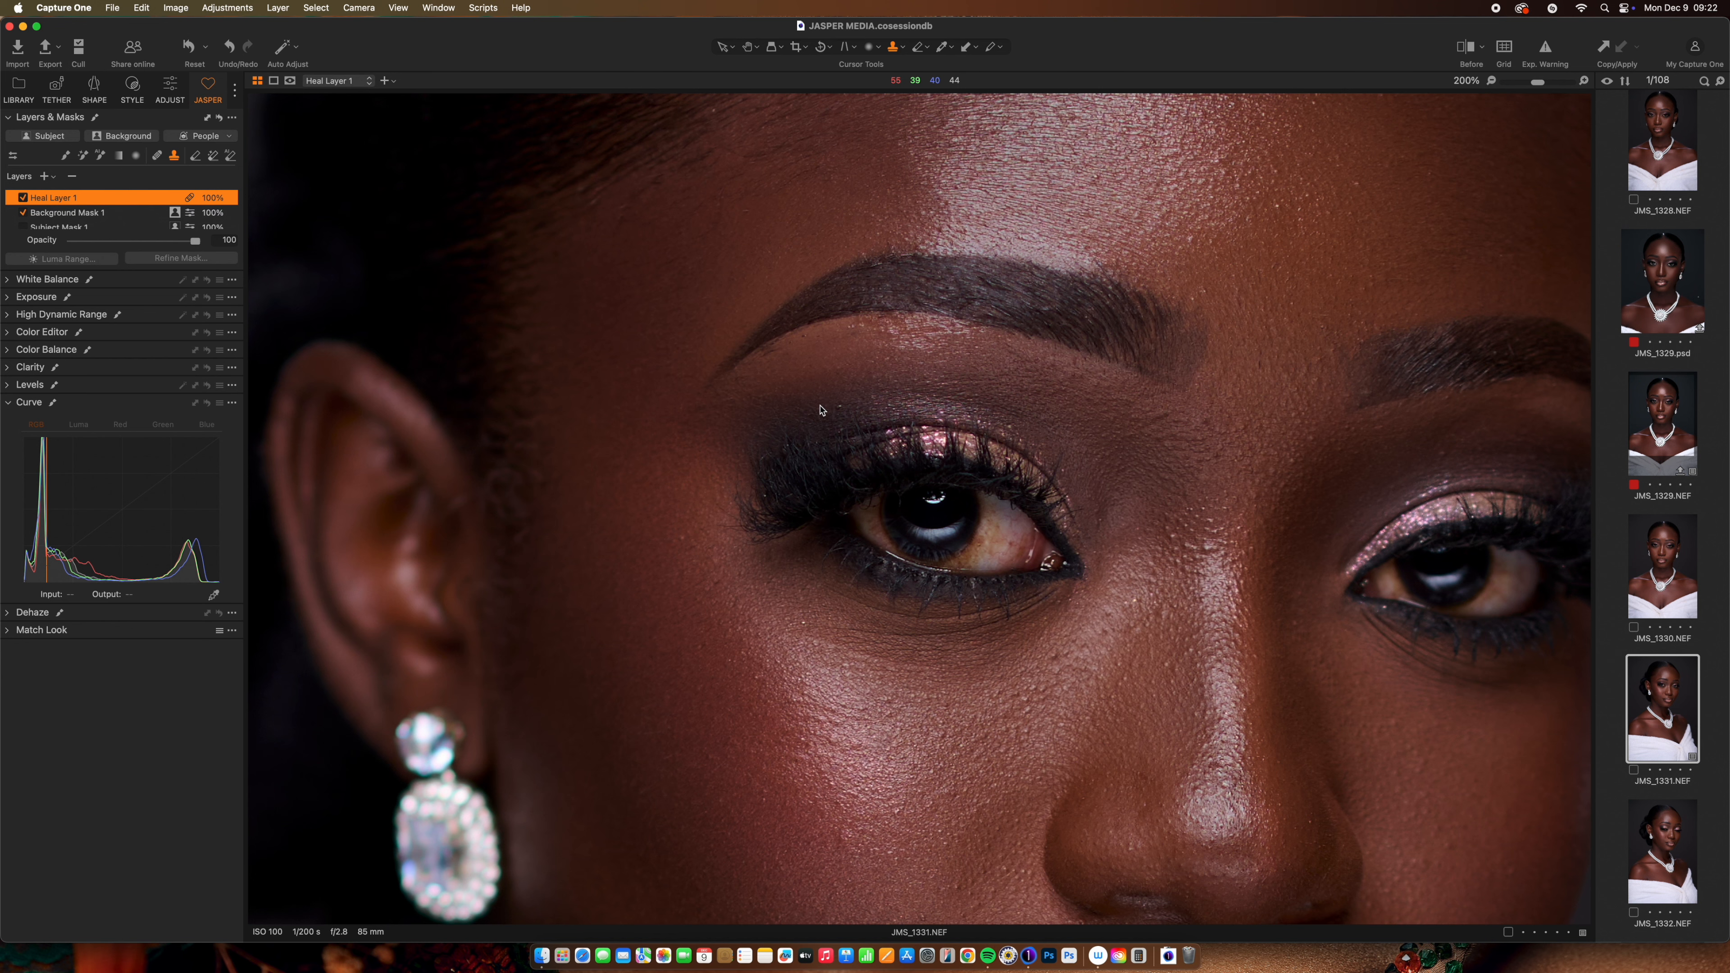
Step: Clone a small patch of skin on the eyelid above the outer lashes with the Clone tool, and undo the last clone stroke
{"action": "key", "text": "s"}
{"action": "left_click_drag", "start_coordinate": [844, 403], "coordinate": [844, 410]}
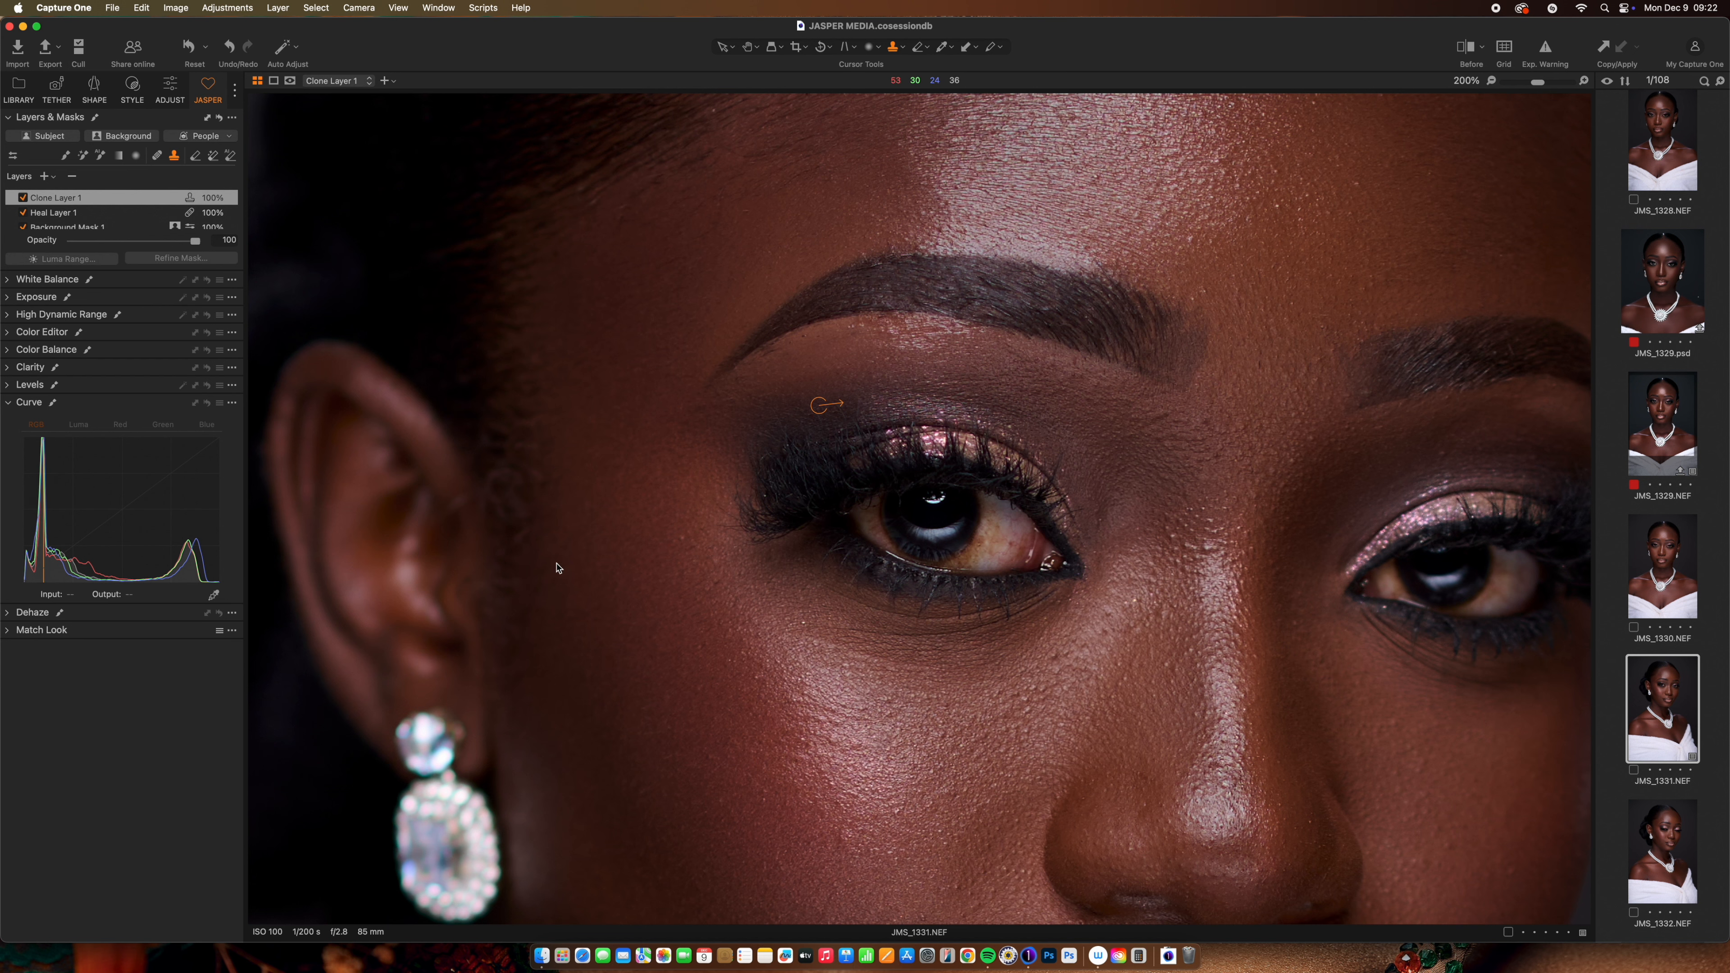
{"action": "left_click", "coordinate": [892, 407]}
{"action": "key", "text": "super+z"}
{"action": "key", "text": "super+0"}
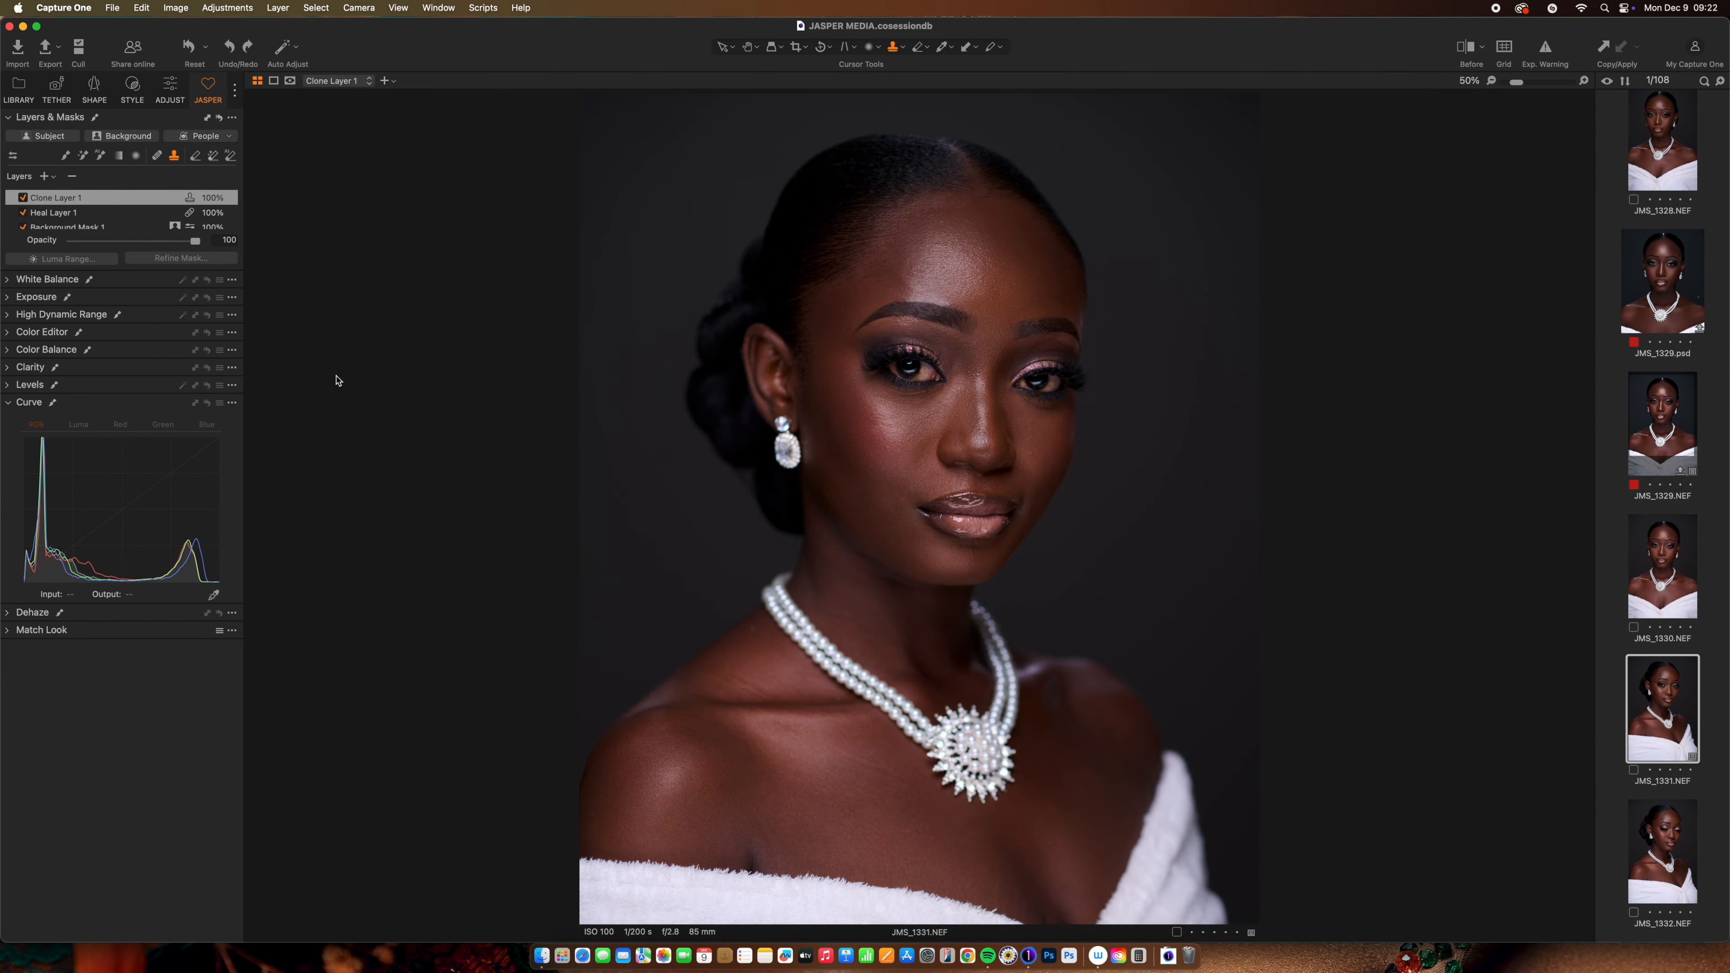
Step: Apply the Magic Brush to the backdrop in Background Mask 1, rasterize the mask and show the mask overlay
{"action": "left_click", "coordinate": [128, 226]}
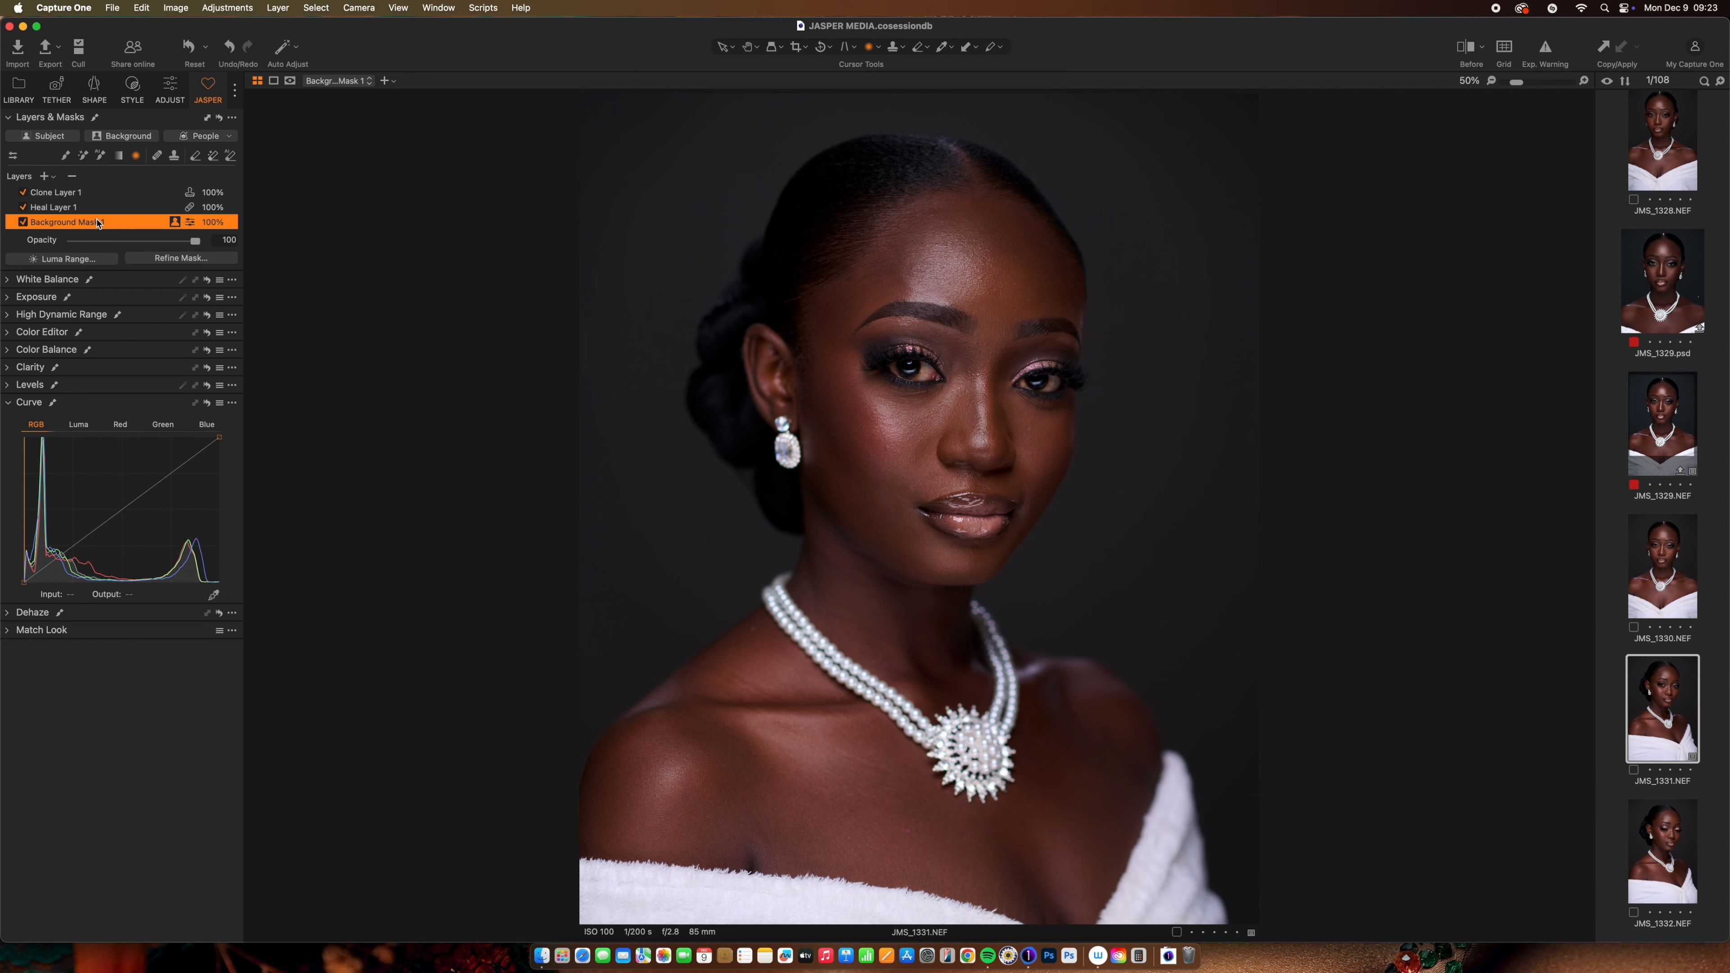
{"action": "left_click", "coordinate": [66, 156]}
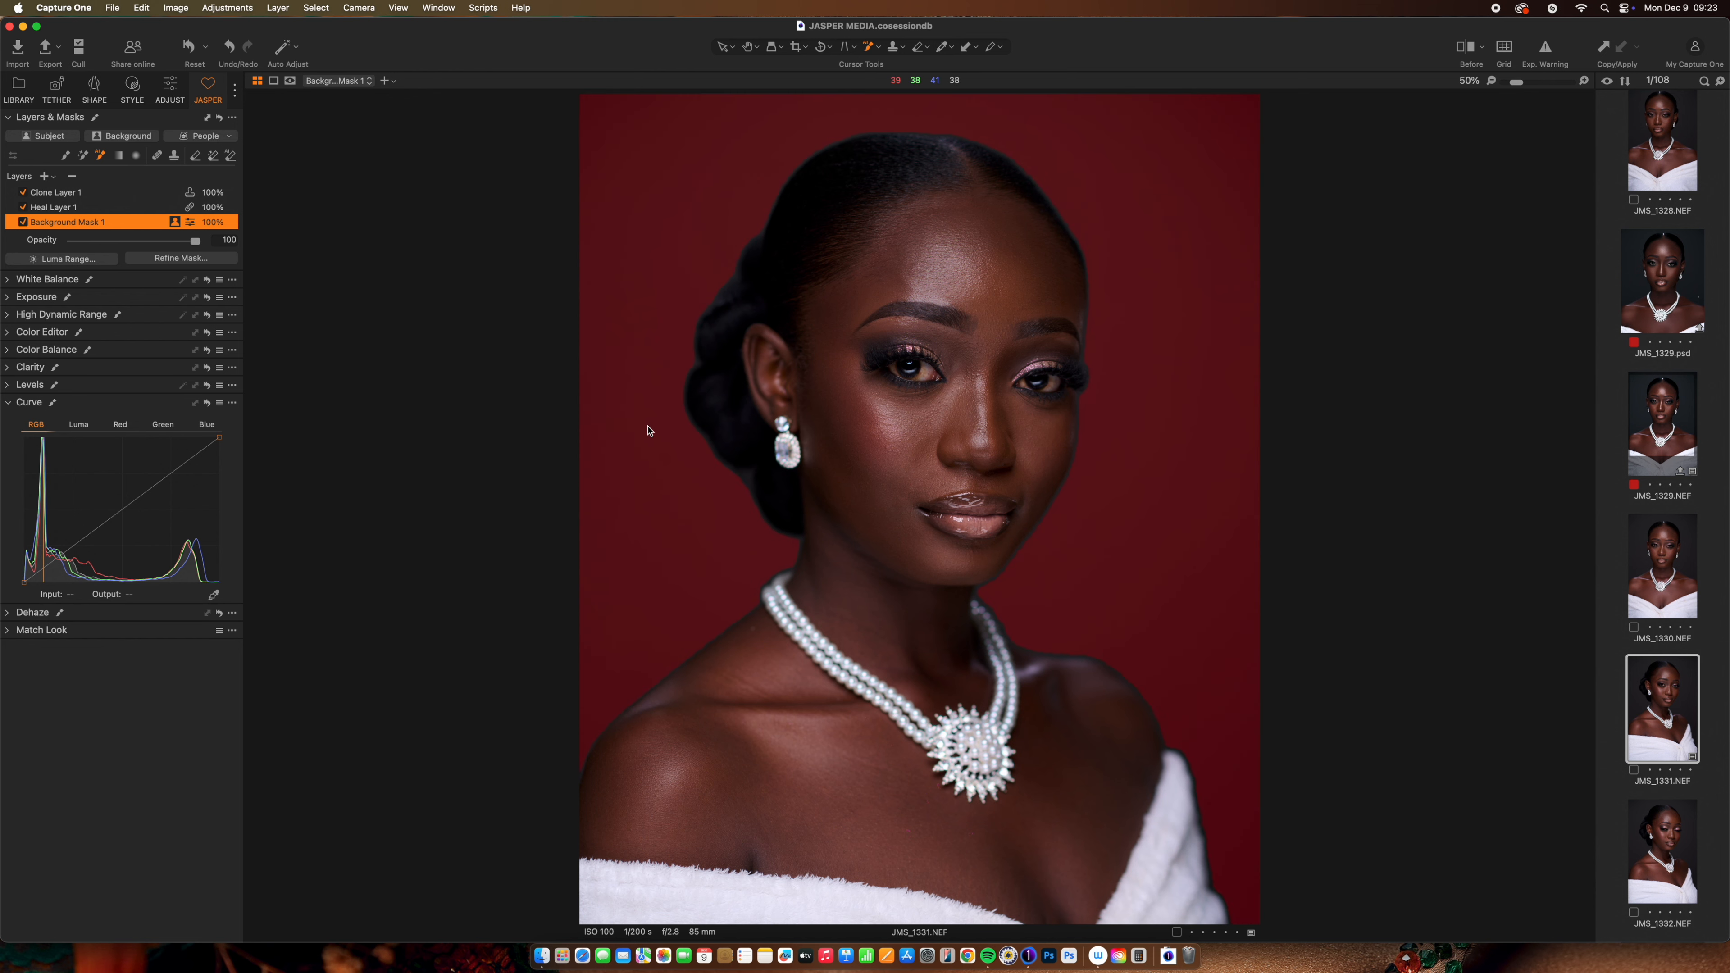
{"action": "left_click", "coordinate": [626, 446]}
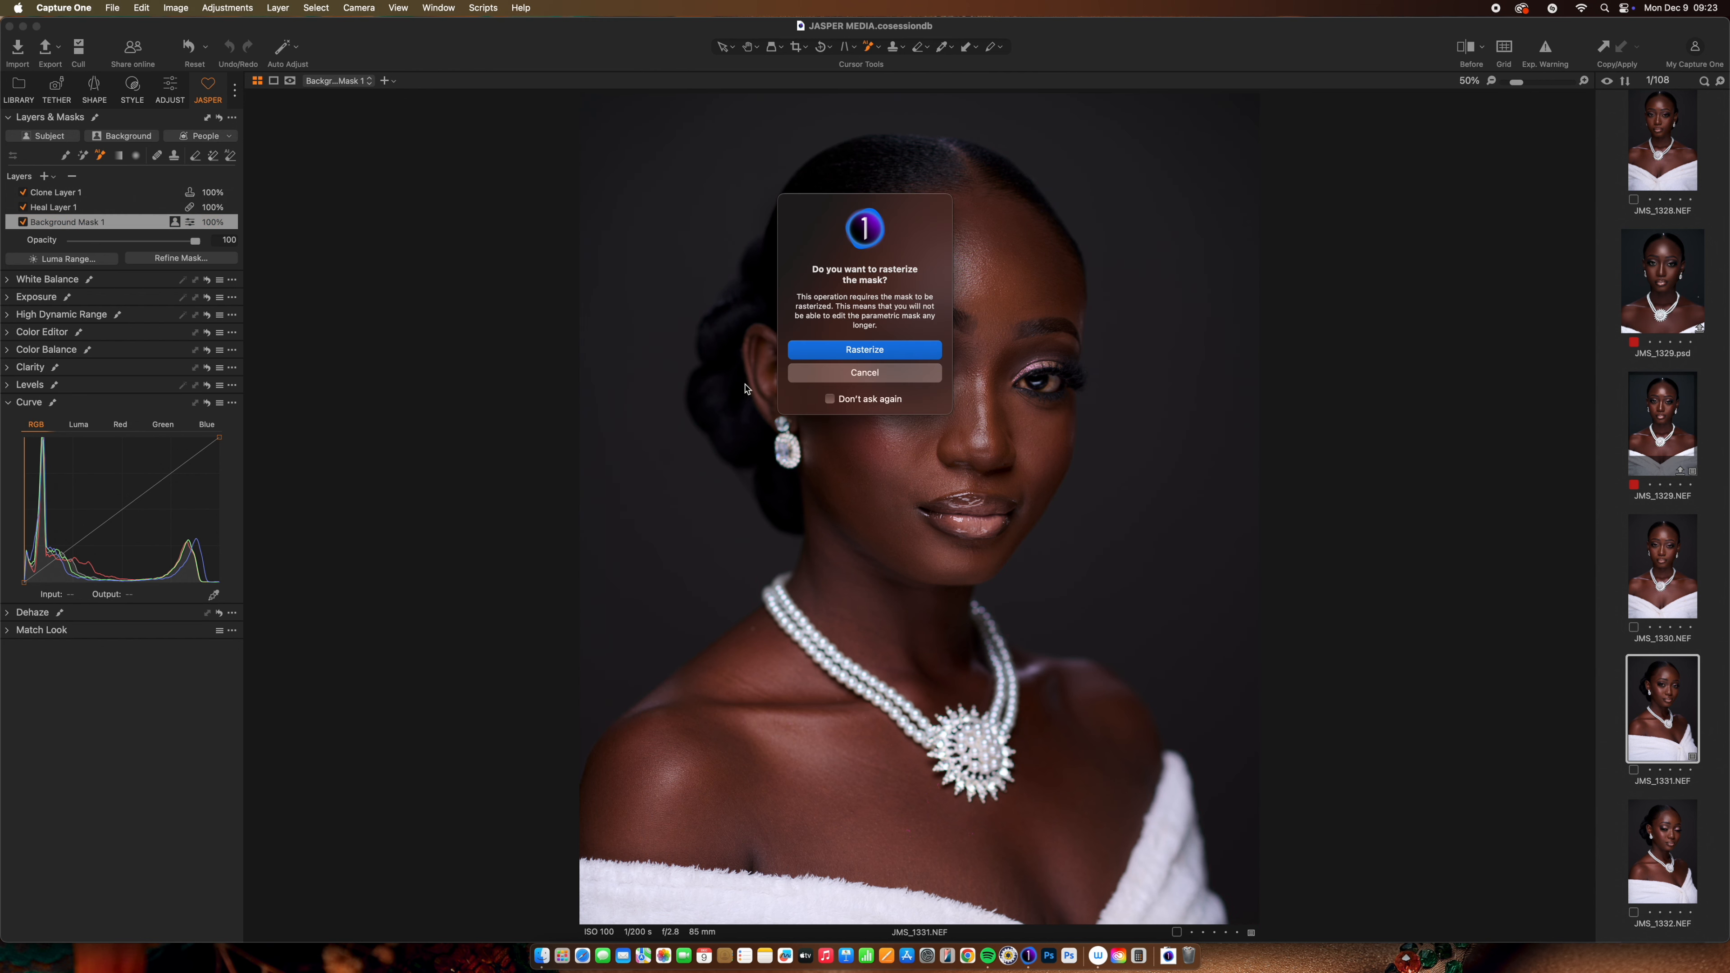
{"action": "left_click", "coordinate": [826, 359]}
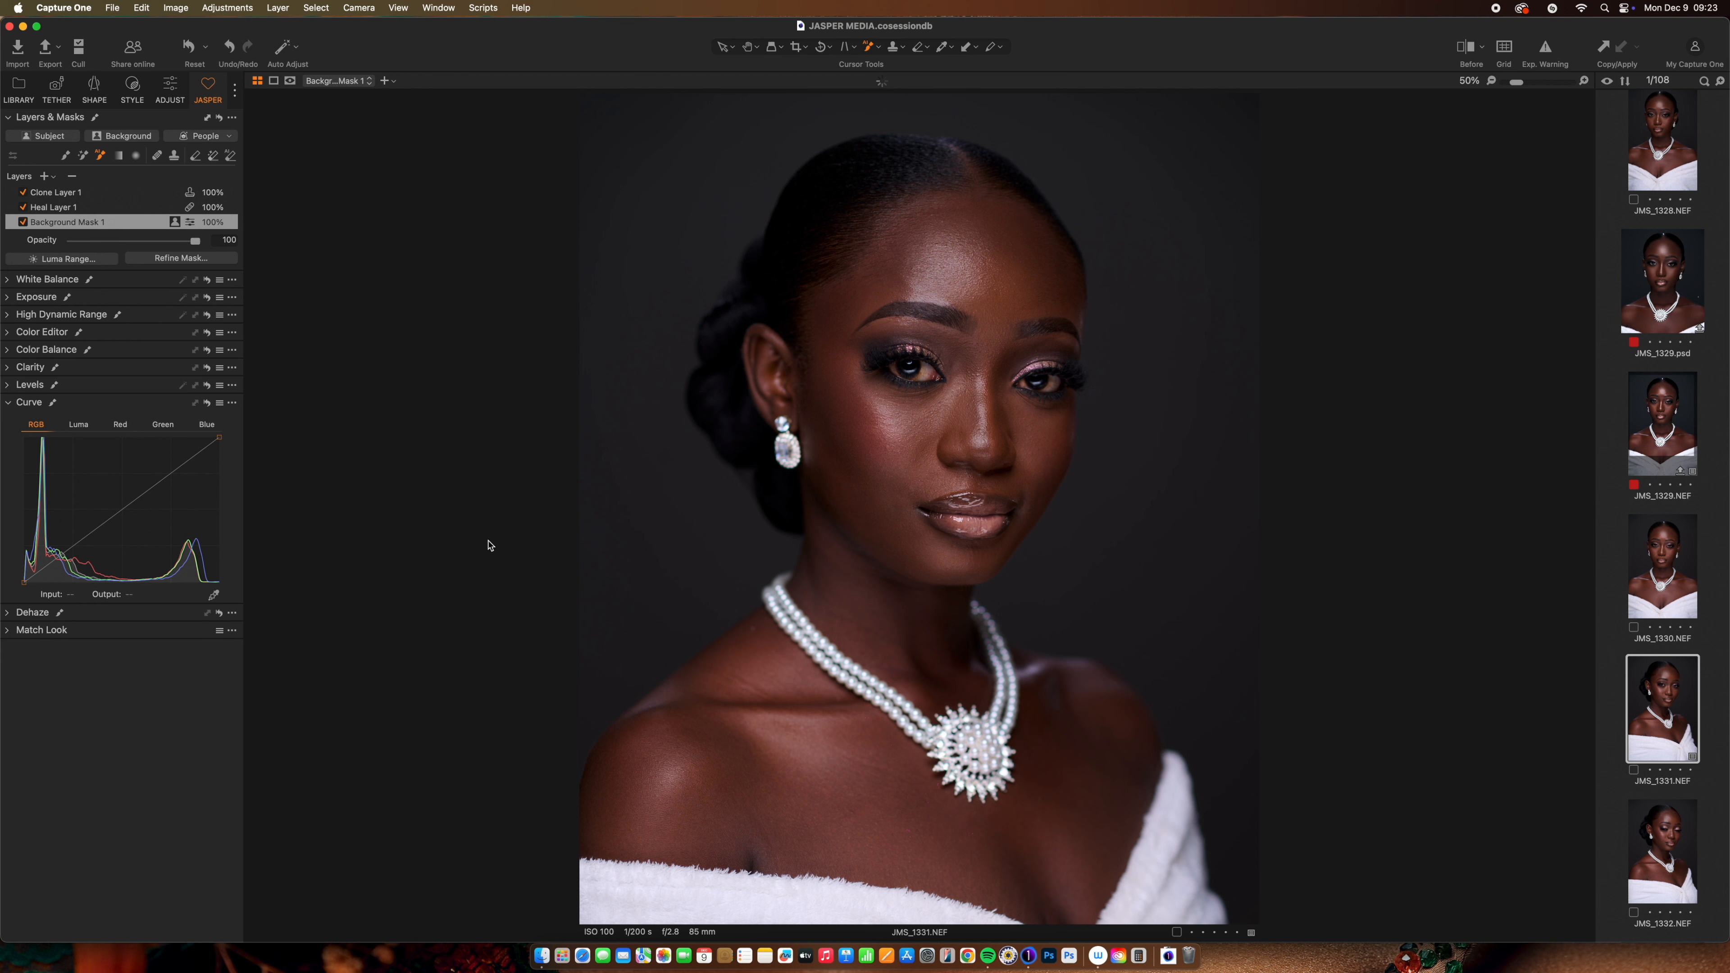
{"action": "key", "text": "m"}
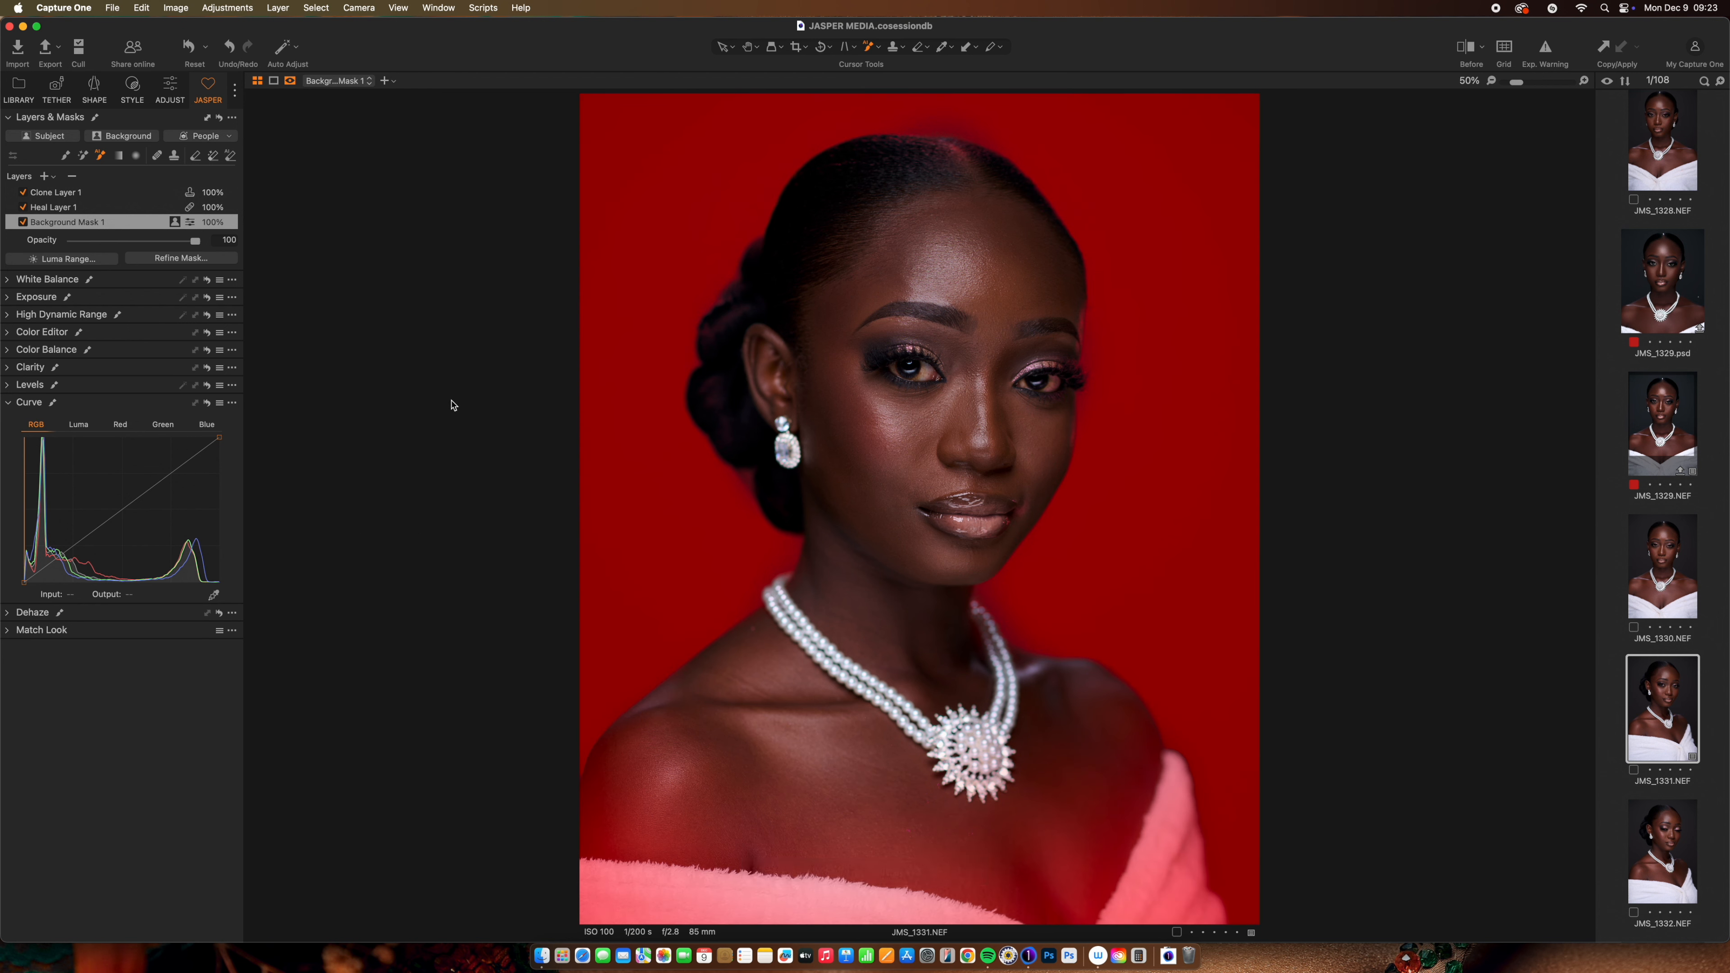
Step: Delete the Background Mask 1 layer, and toggle the Subject Mask 1 layer off and on
{"action": "left_click", "coordinate": [73, 176]}
{"action": "left_click", "coordinate": [23, 222]}
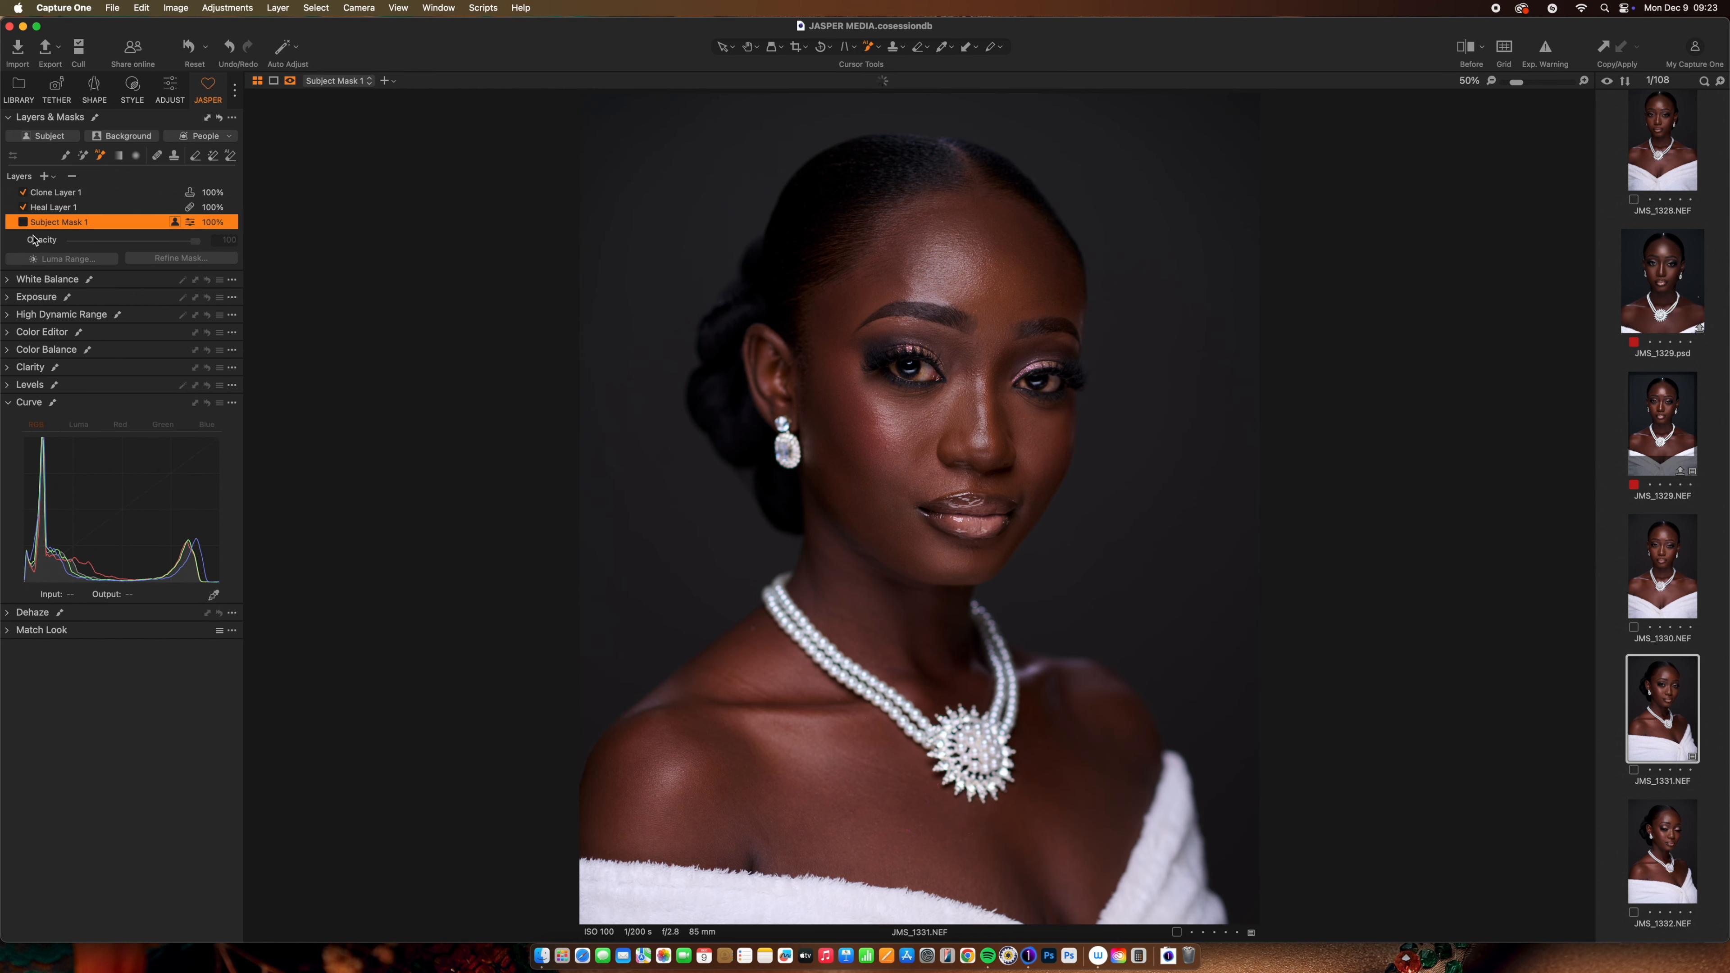
{"action": "left_click", "coordinate": [23, 222]}
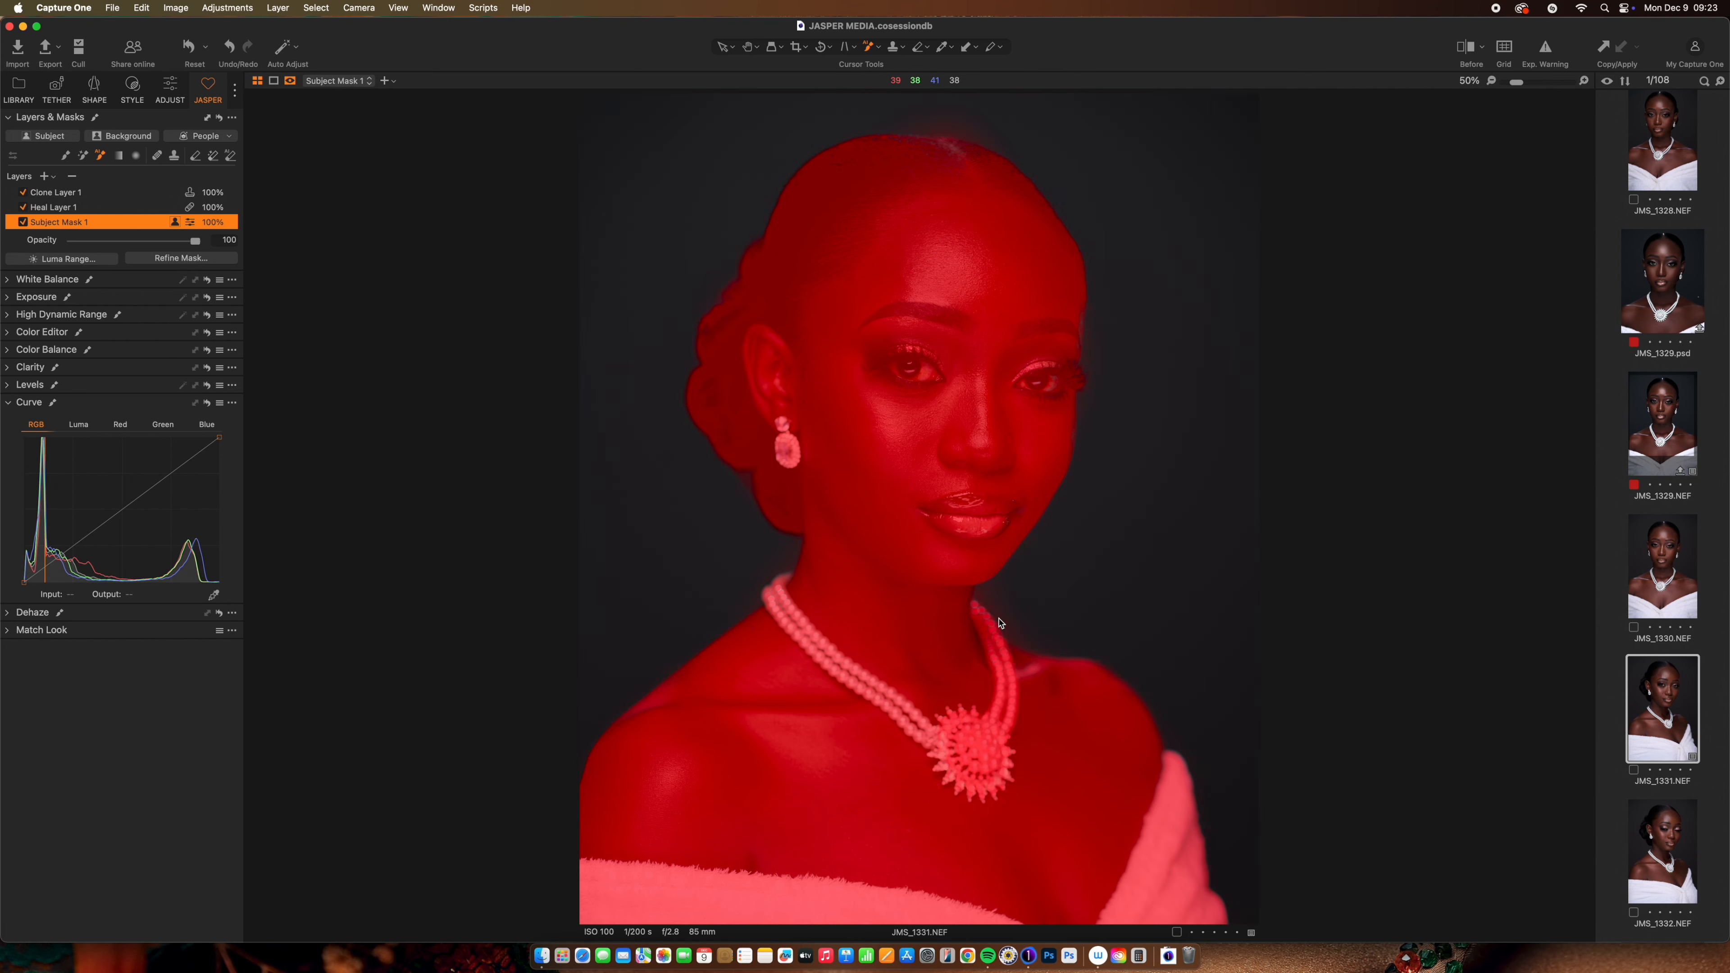
Step: Try the eraser tools on the hair area of Subject Mask 1, undo the erasing, and hide the mask overlay
{"action": "key", "text": "h"}
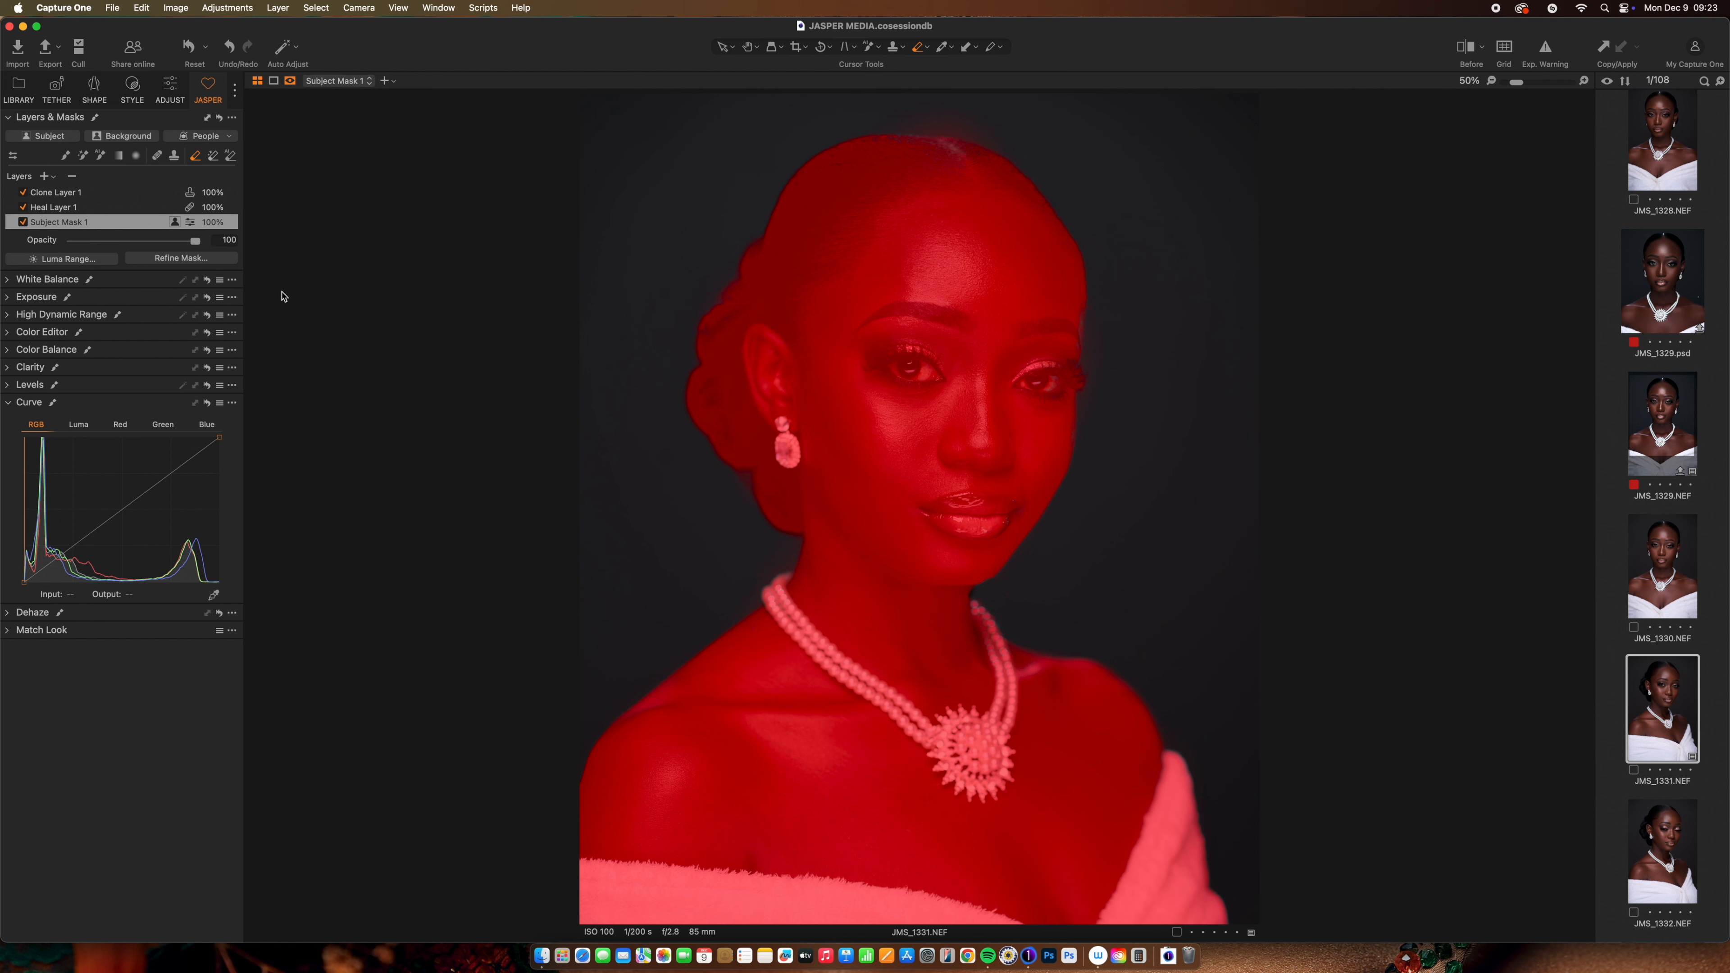
{"action": "left_click", "coordinate": [215, 158]}
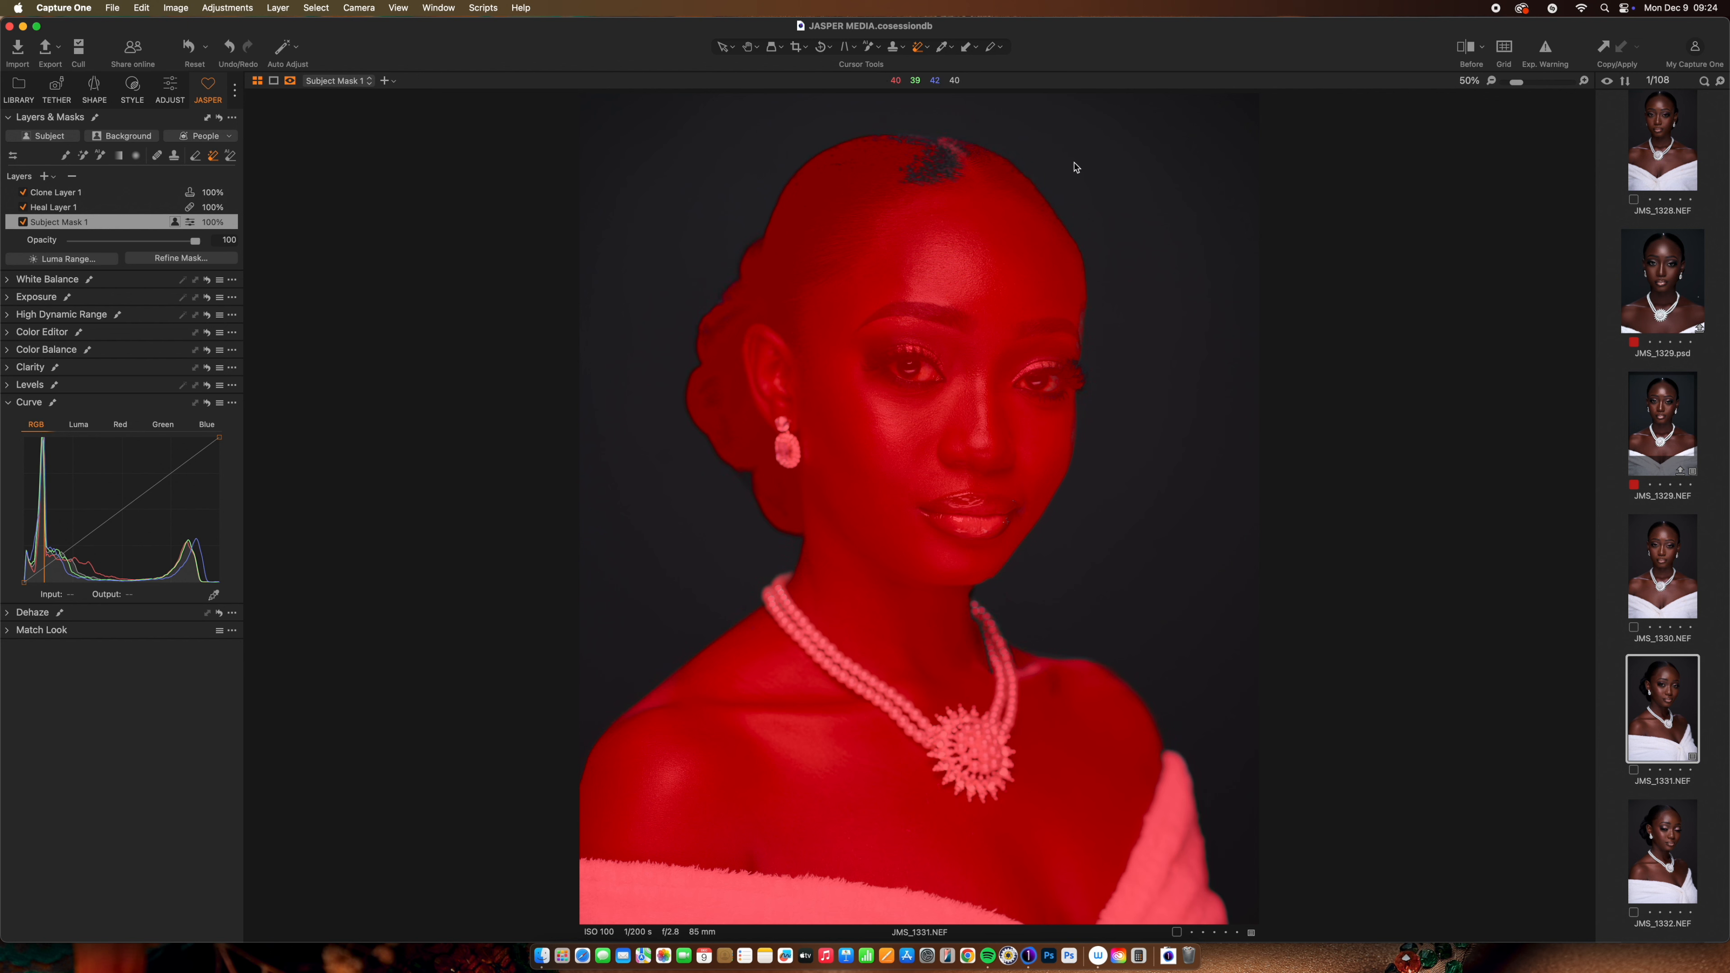
{"action": "key", "text": "super+z"}
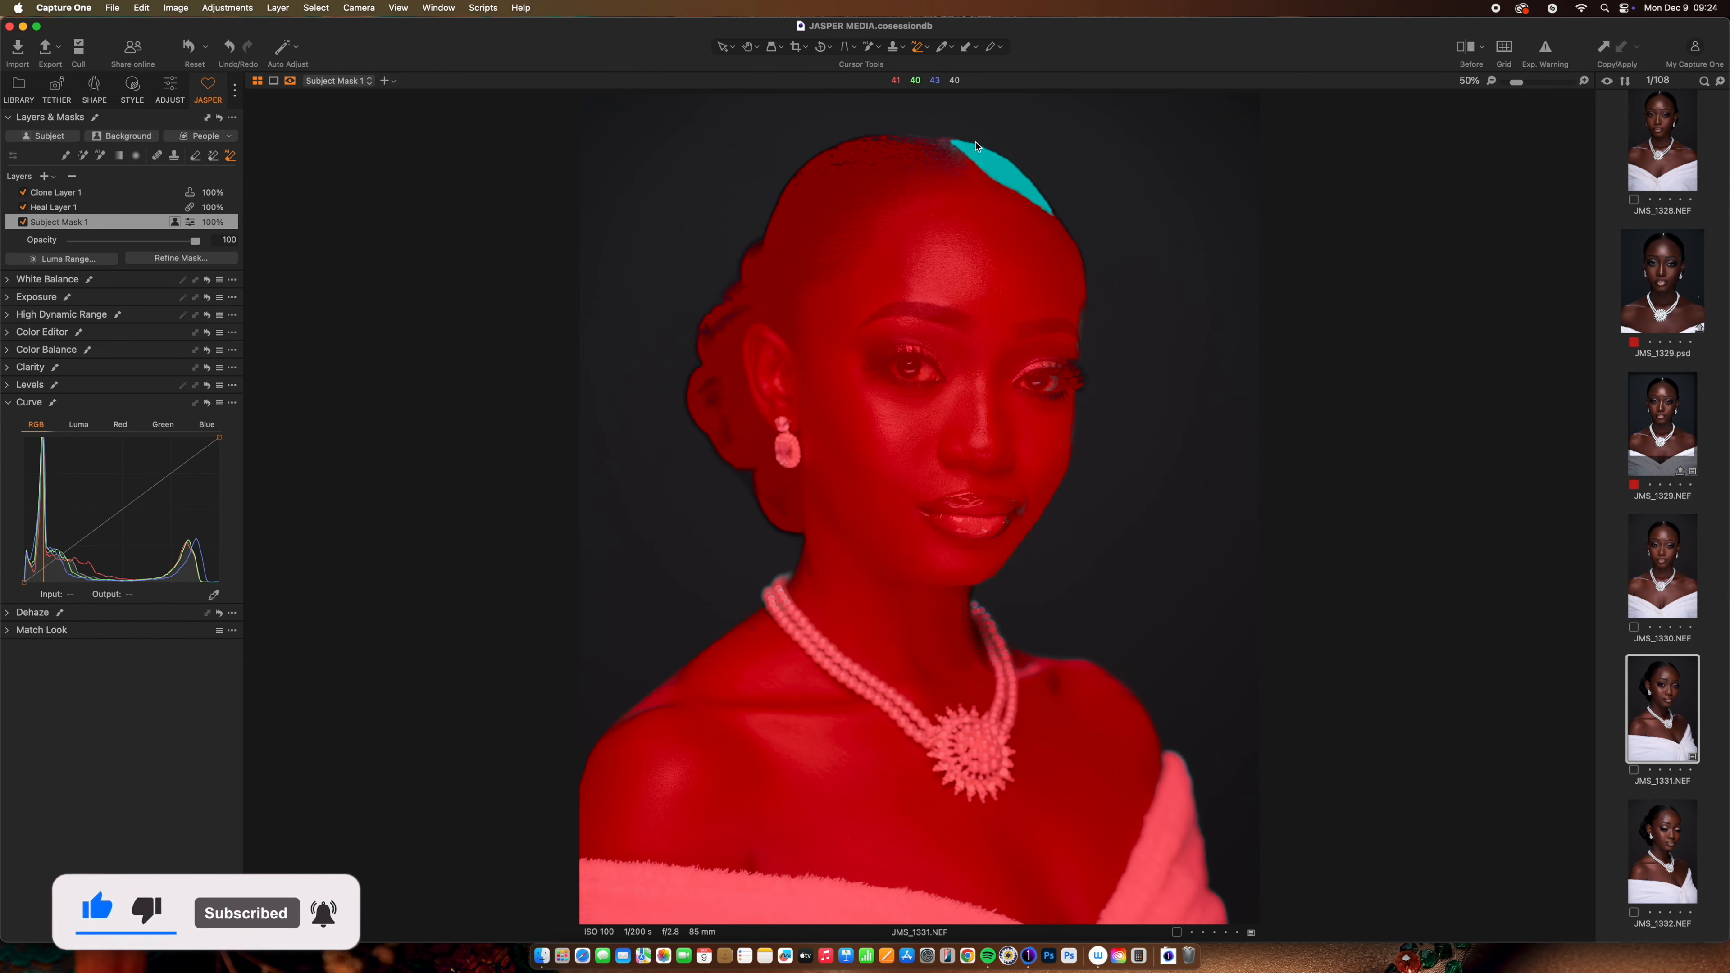
{"action": "key", "text": "h"}
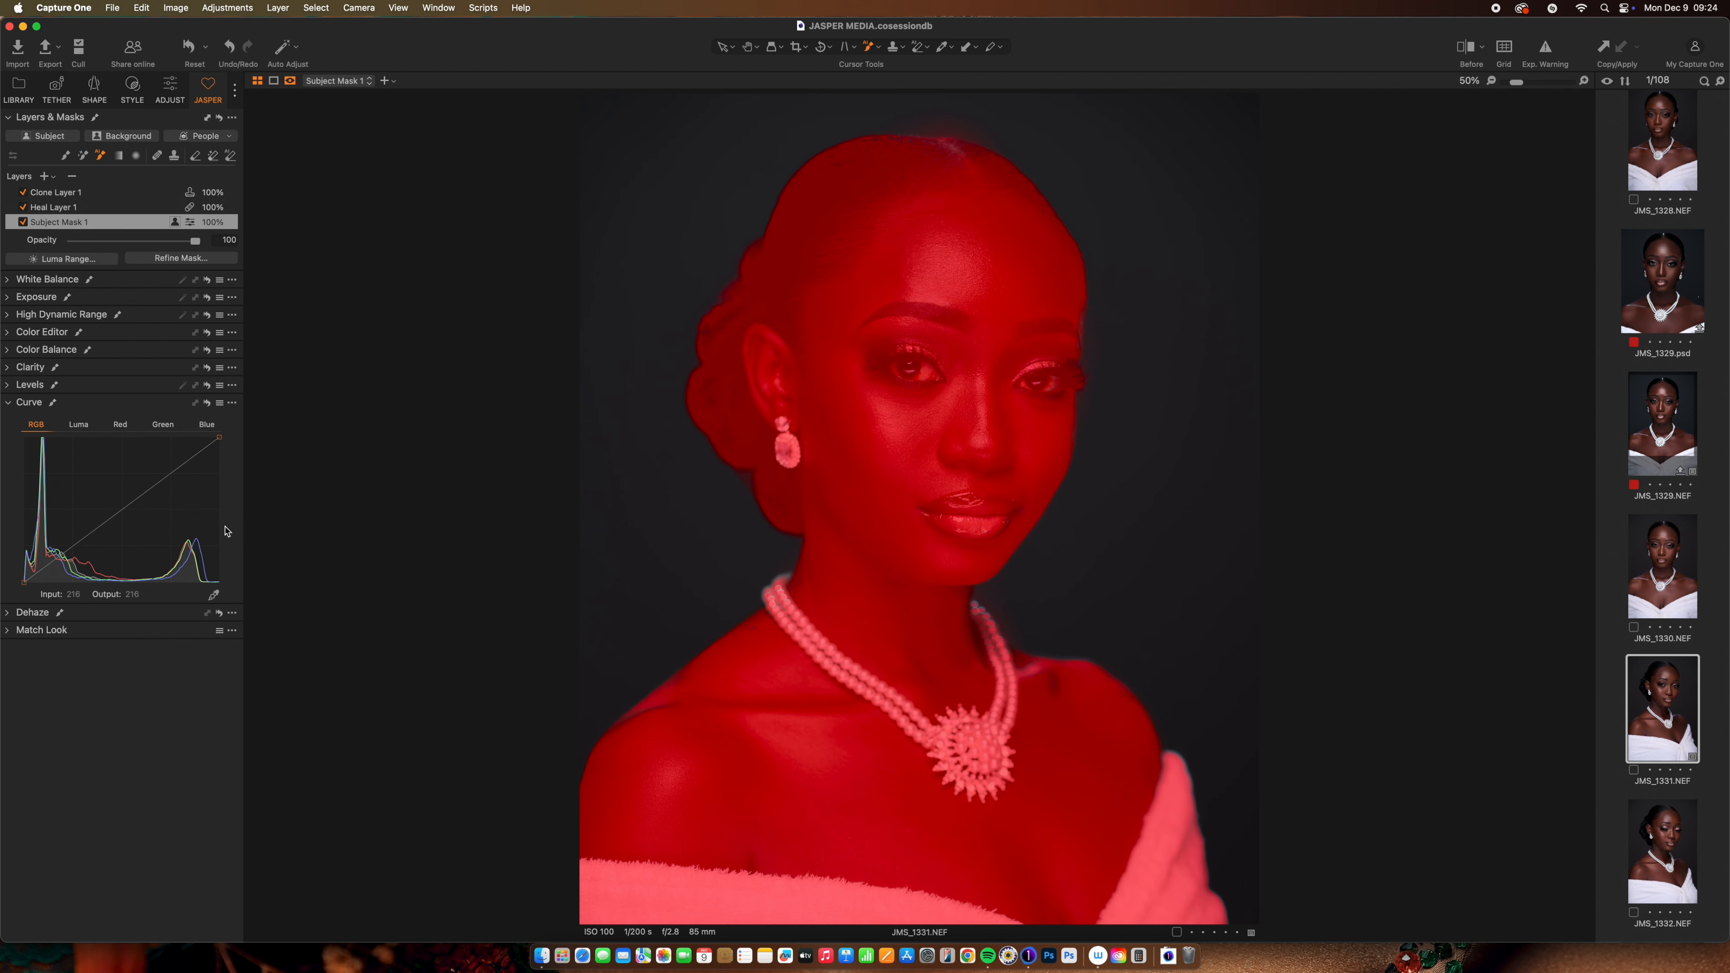
{"action": "left_click", "coordinate": [195, 156]}
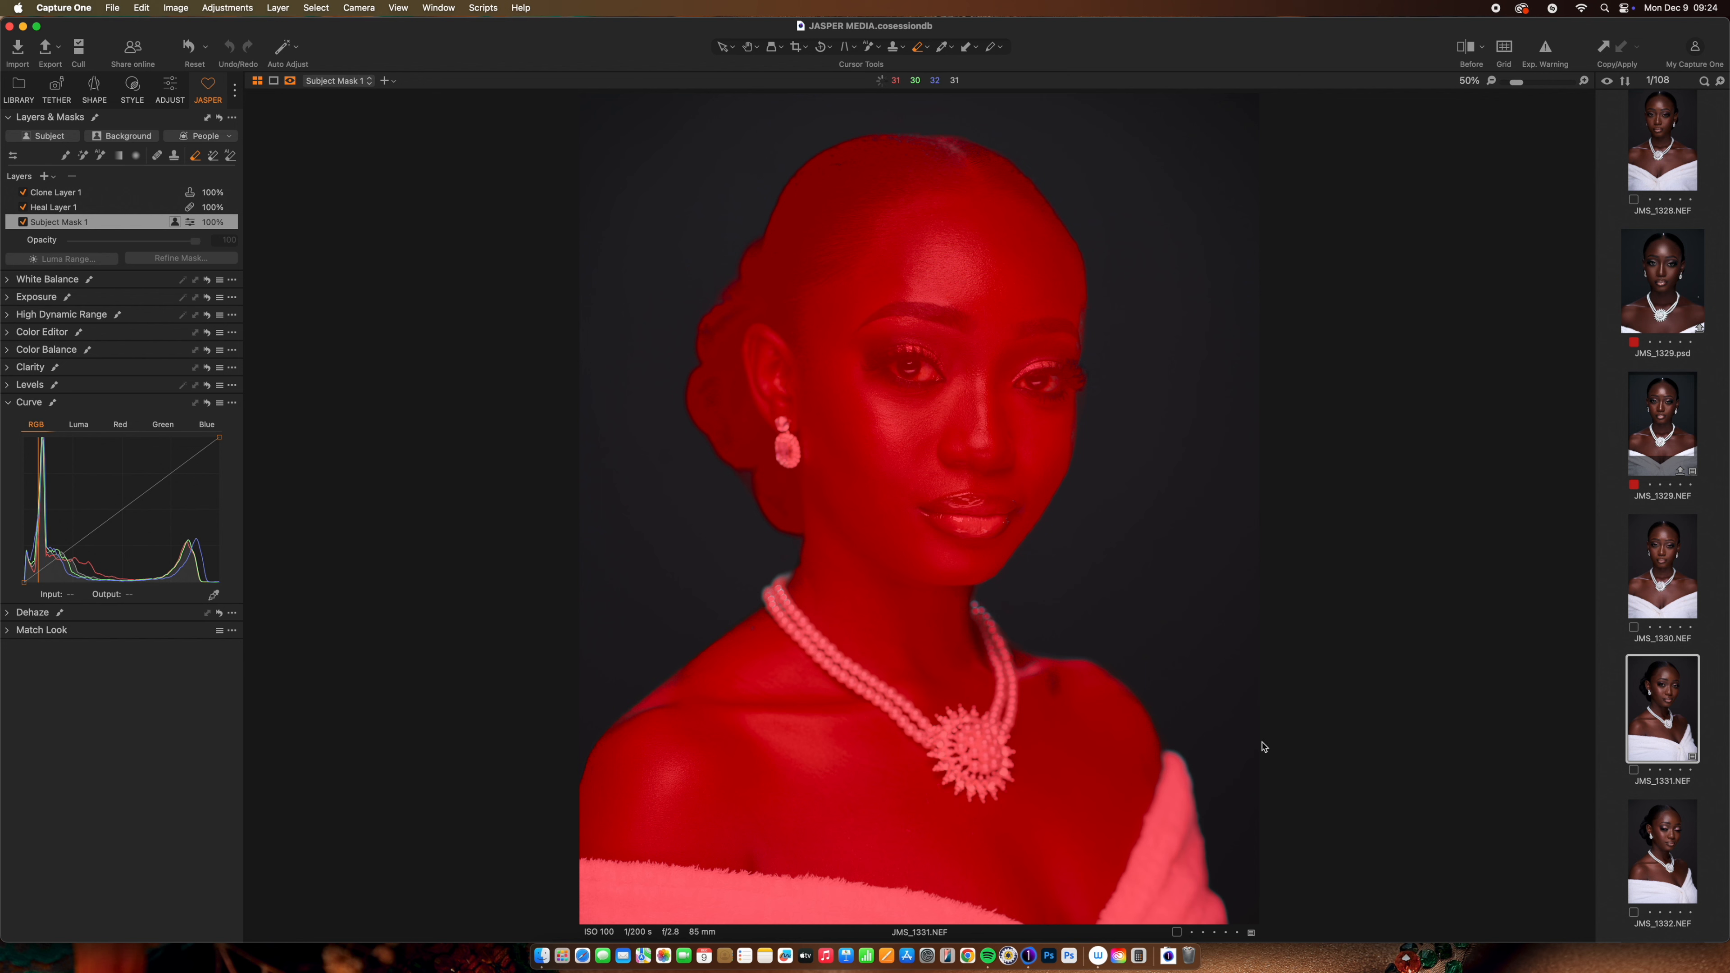
{"action": "key", "text": "m"}
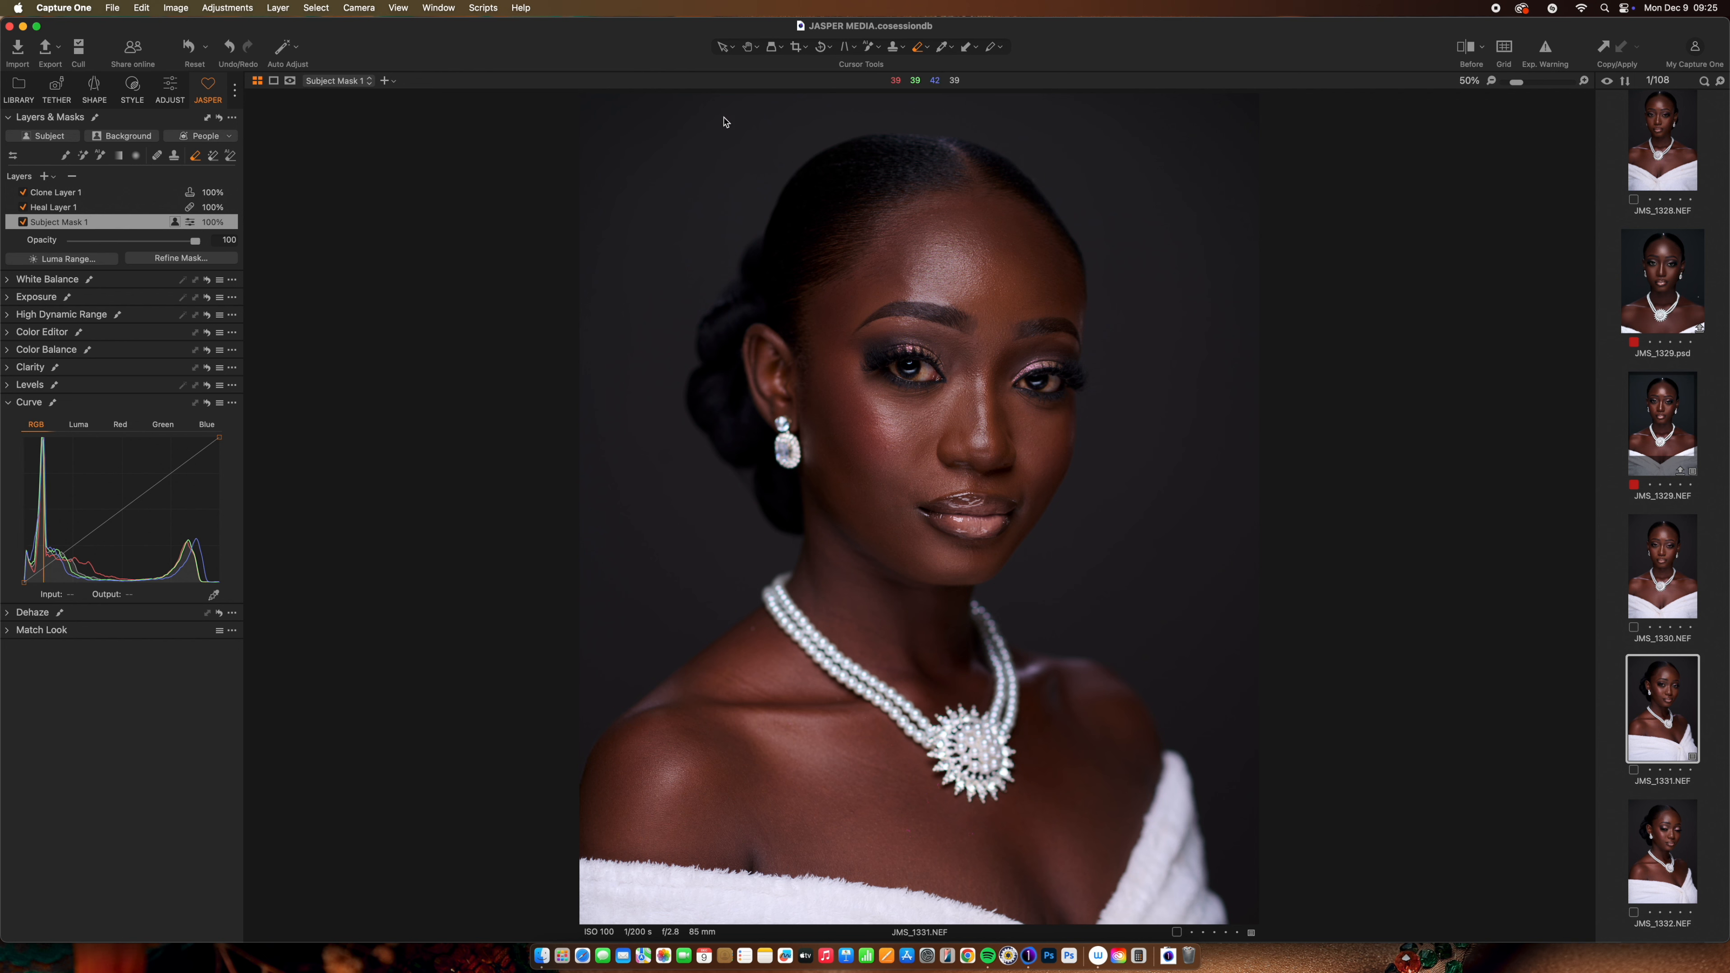
Step: Examine the forehead, eyes and nose at 200% zoom with the Pan tool
{"action": "left_click", "coordinate": [727, 52]}
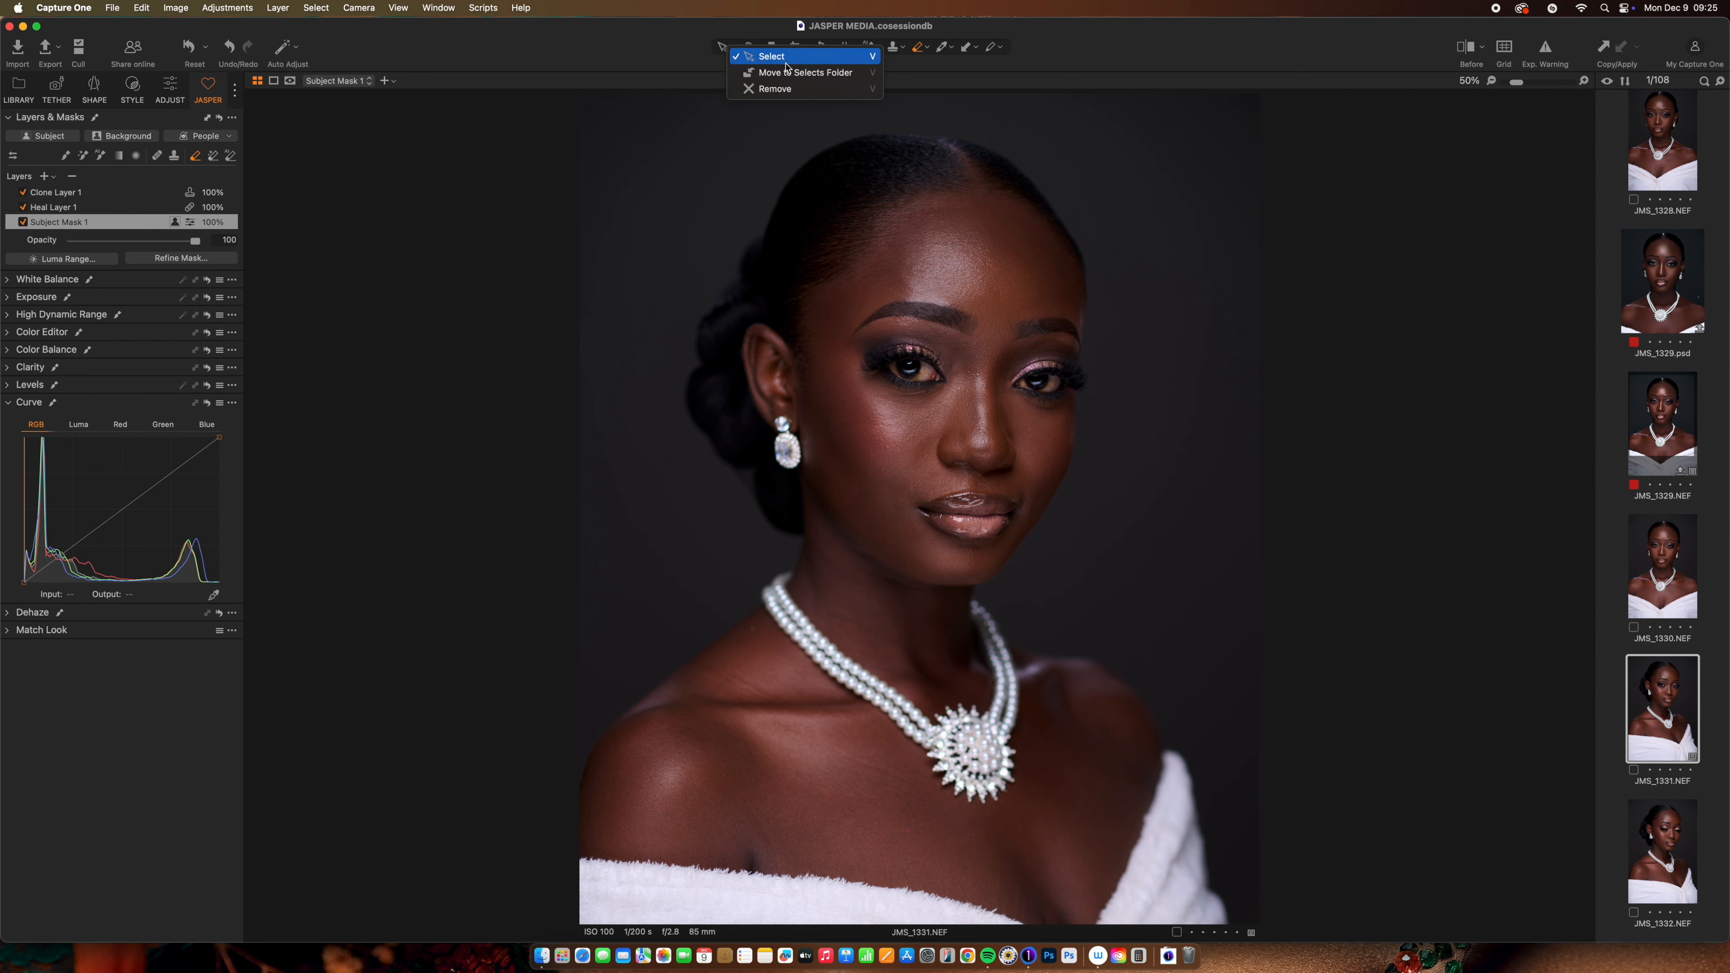
{"action": "left_click", "coordinate": [767, 60]}
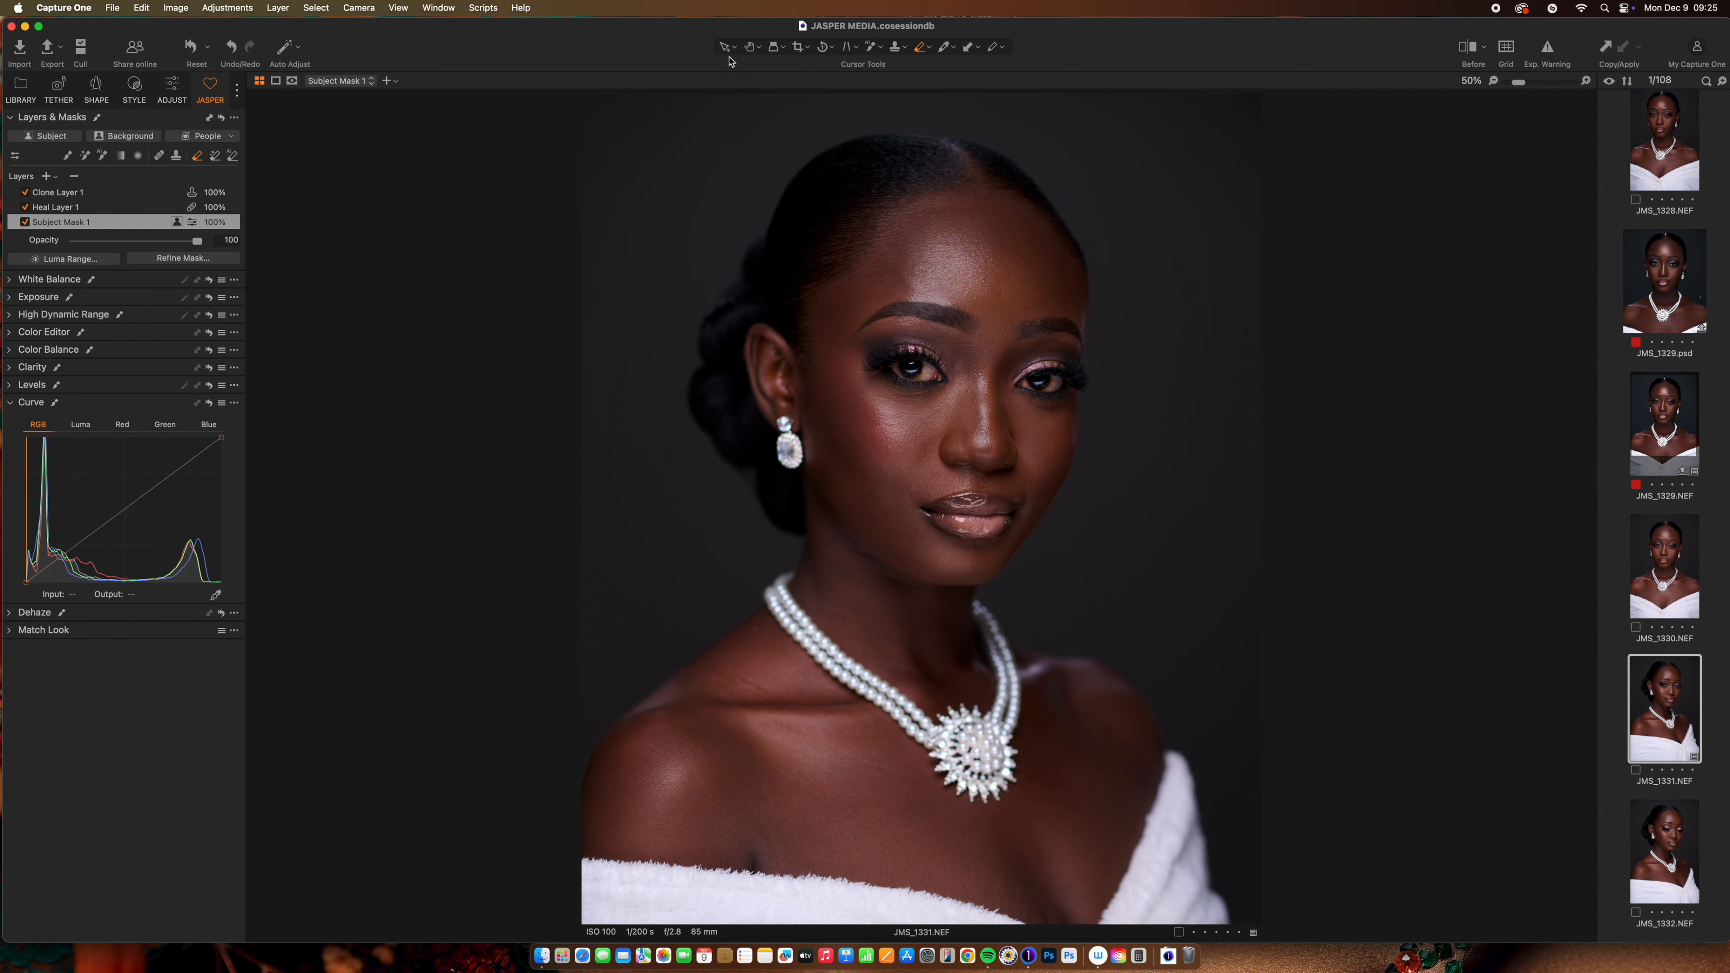
{"action": "left_click", "coordinate": [753, 51]}
{"action": "key", "text": "super+equal"}
{"action": "key", "text": "super+equal"}
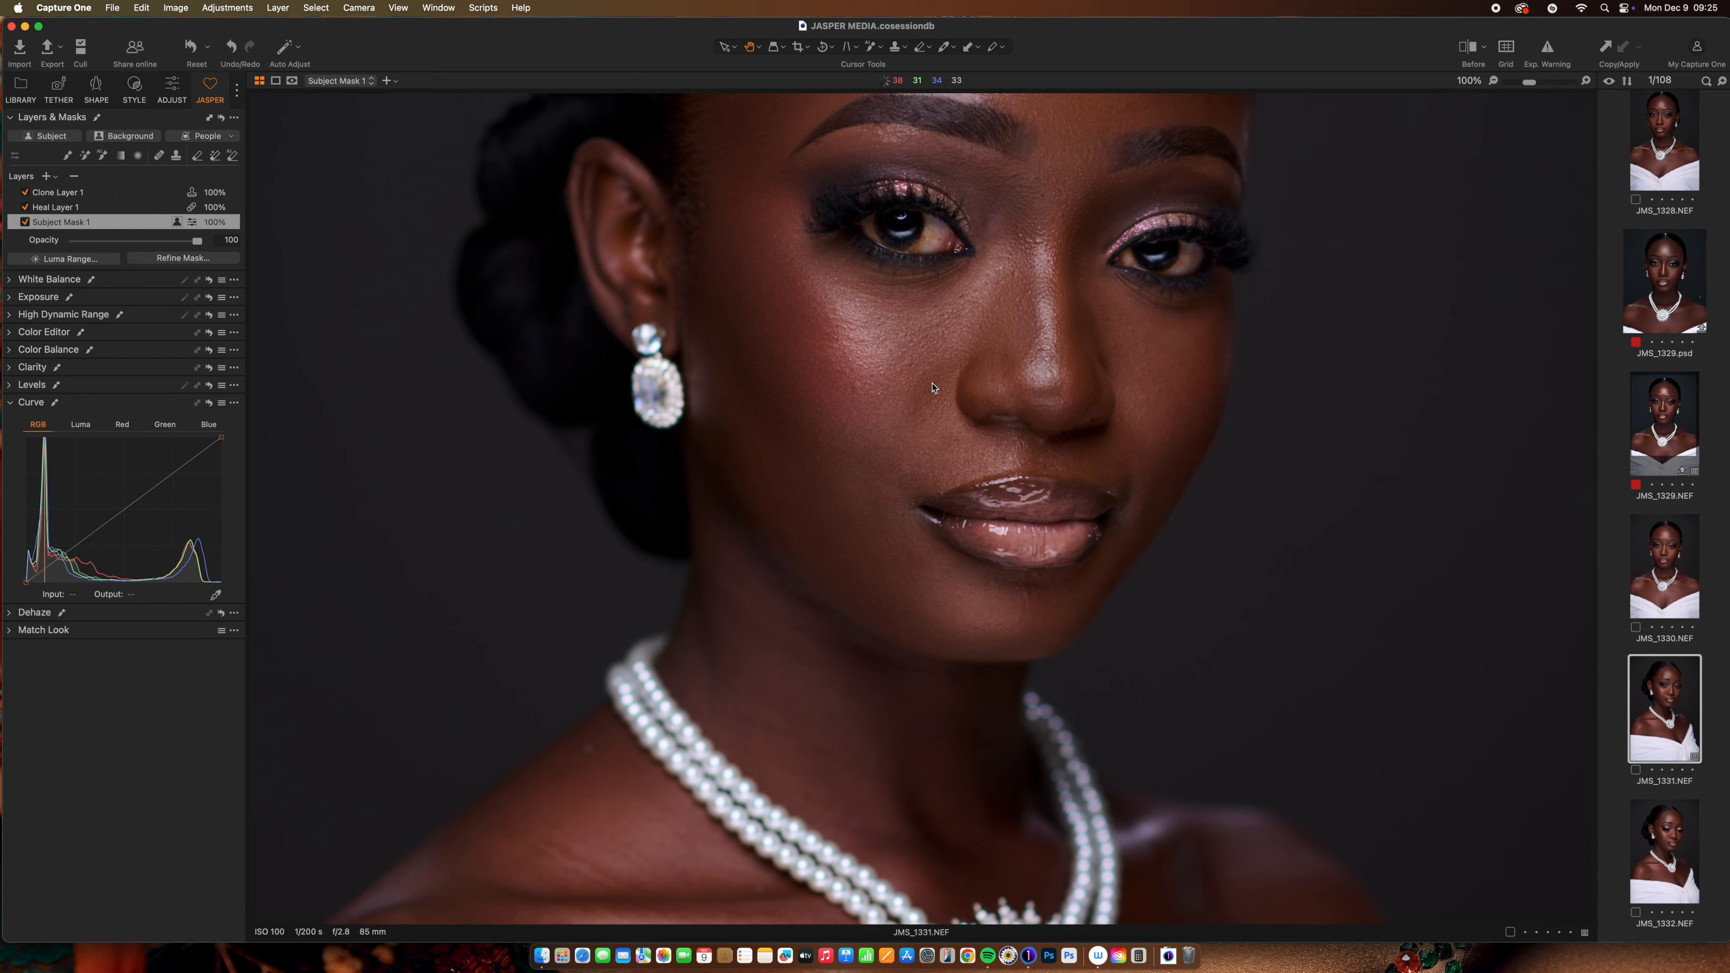
{"action": "left_click_drag", "start_coordinate": [886, 407], "coordinate": [859, 782]}
{"action": "left_click_drag", "start_coordinate": [1066, 424], "coordinate": [954, 743]}
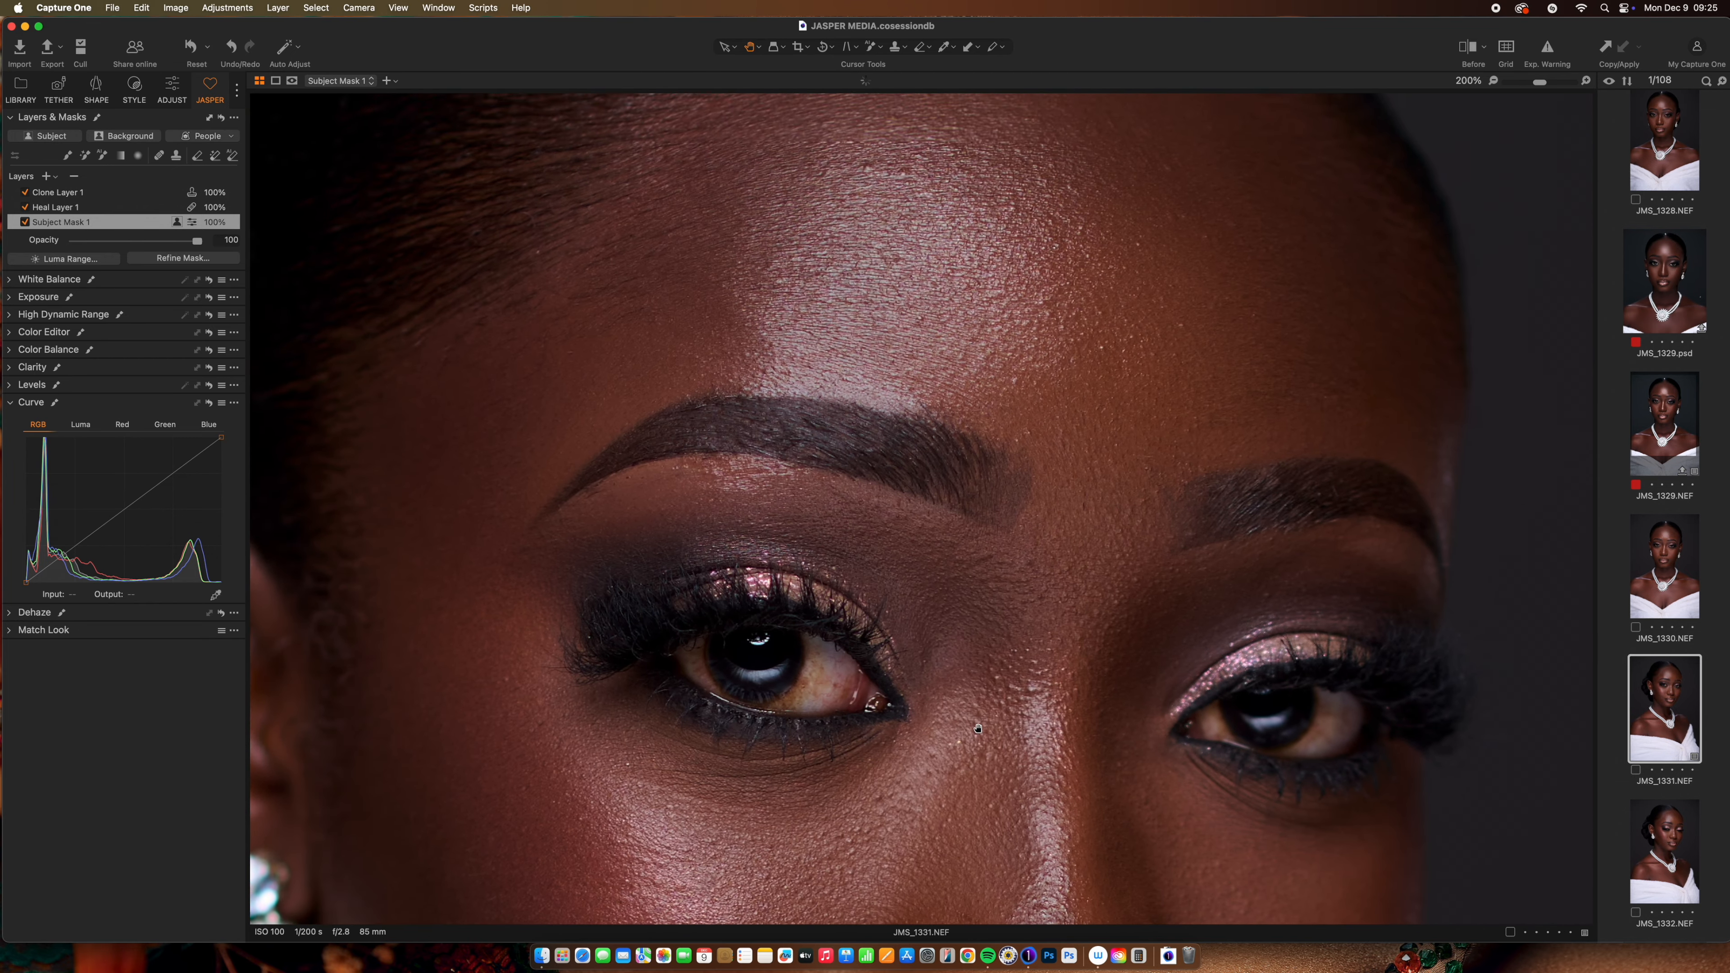
{"action": "left_click_drag", "start_coordinate": [1044, 420], "coordinate": [1076, 139]}
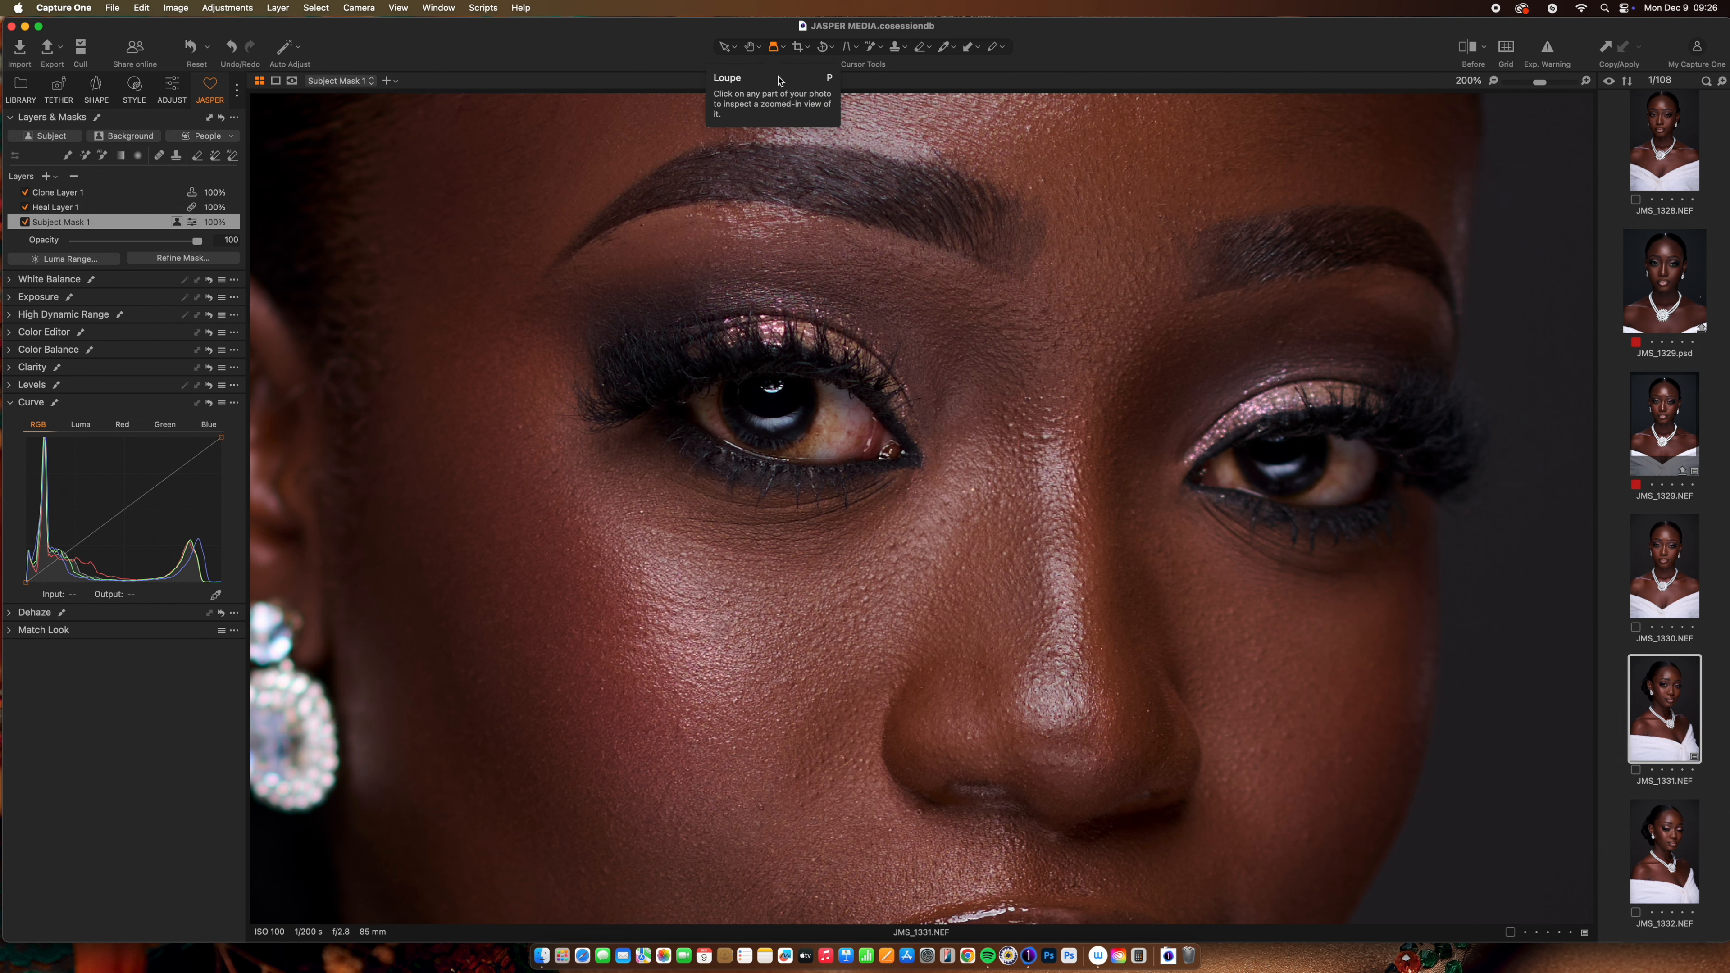
Step: Inspect both eyes and the lips with the Loupe tool at 67% zoom
{"action": "key", "text": "super+0"}
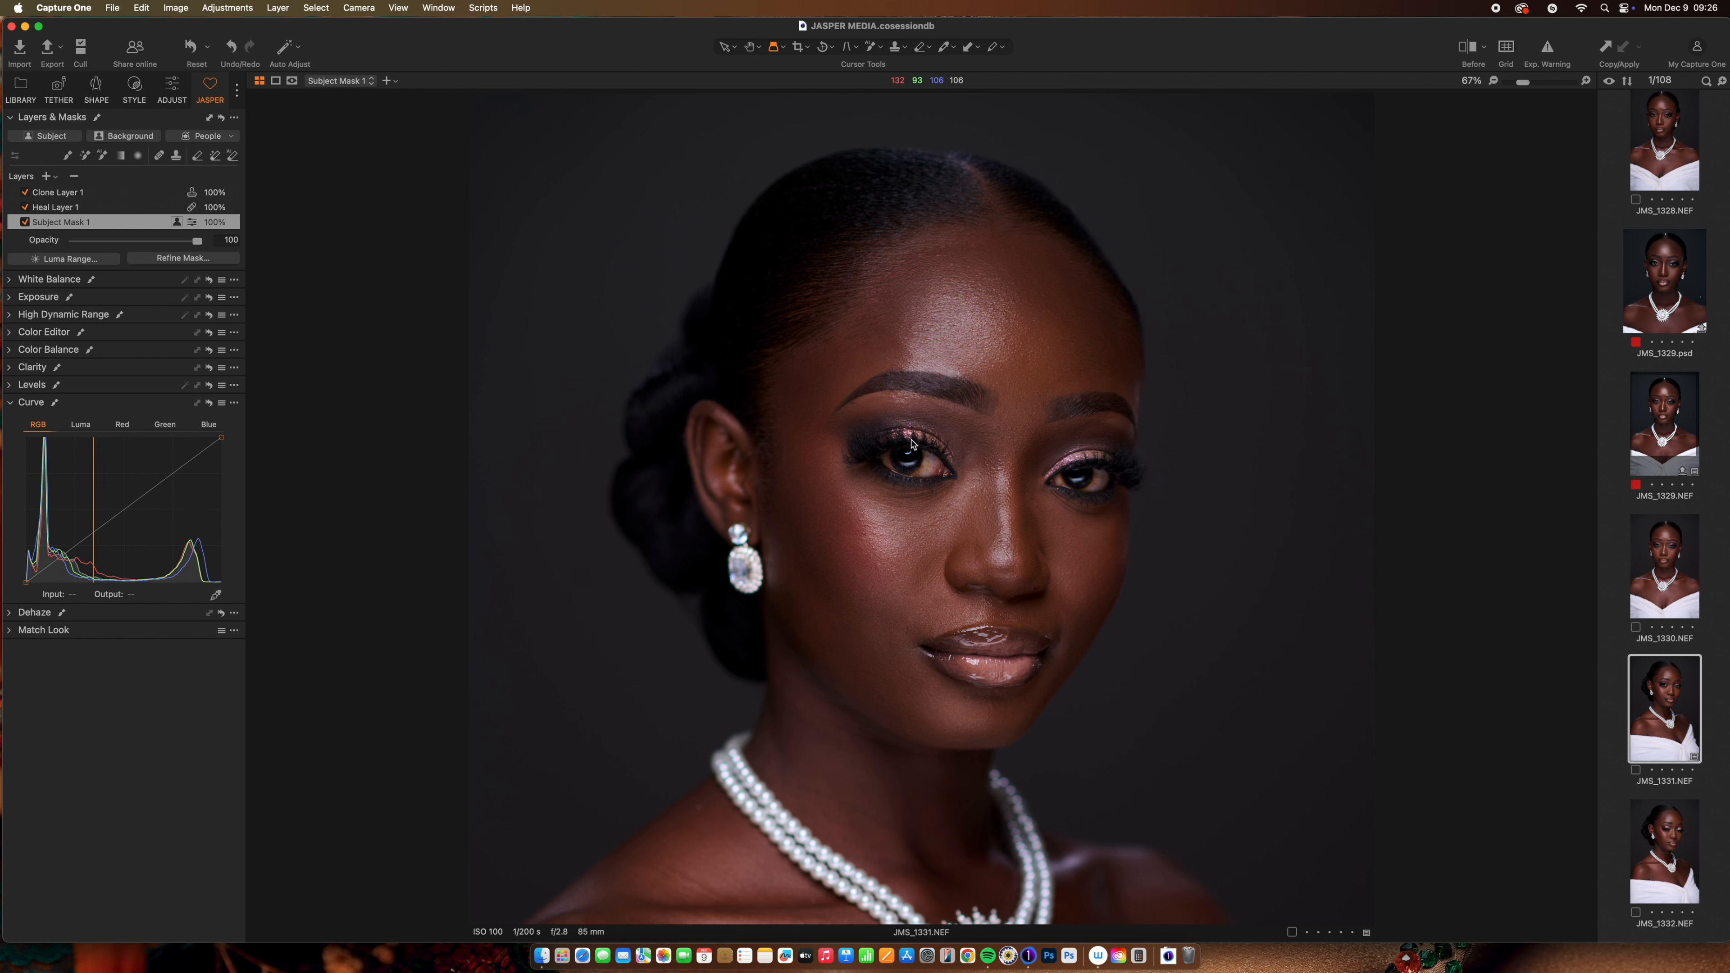
{"action": "left_click_drag", "start_coordinate": [913, 464], "coordinate": [906, 463]}
{"action": "left_click_drag", "start_coordinate": [1080, 480], "coordinate": [1081, 480]}
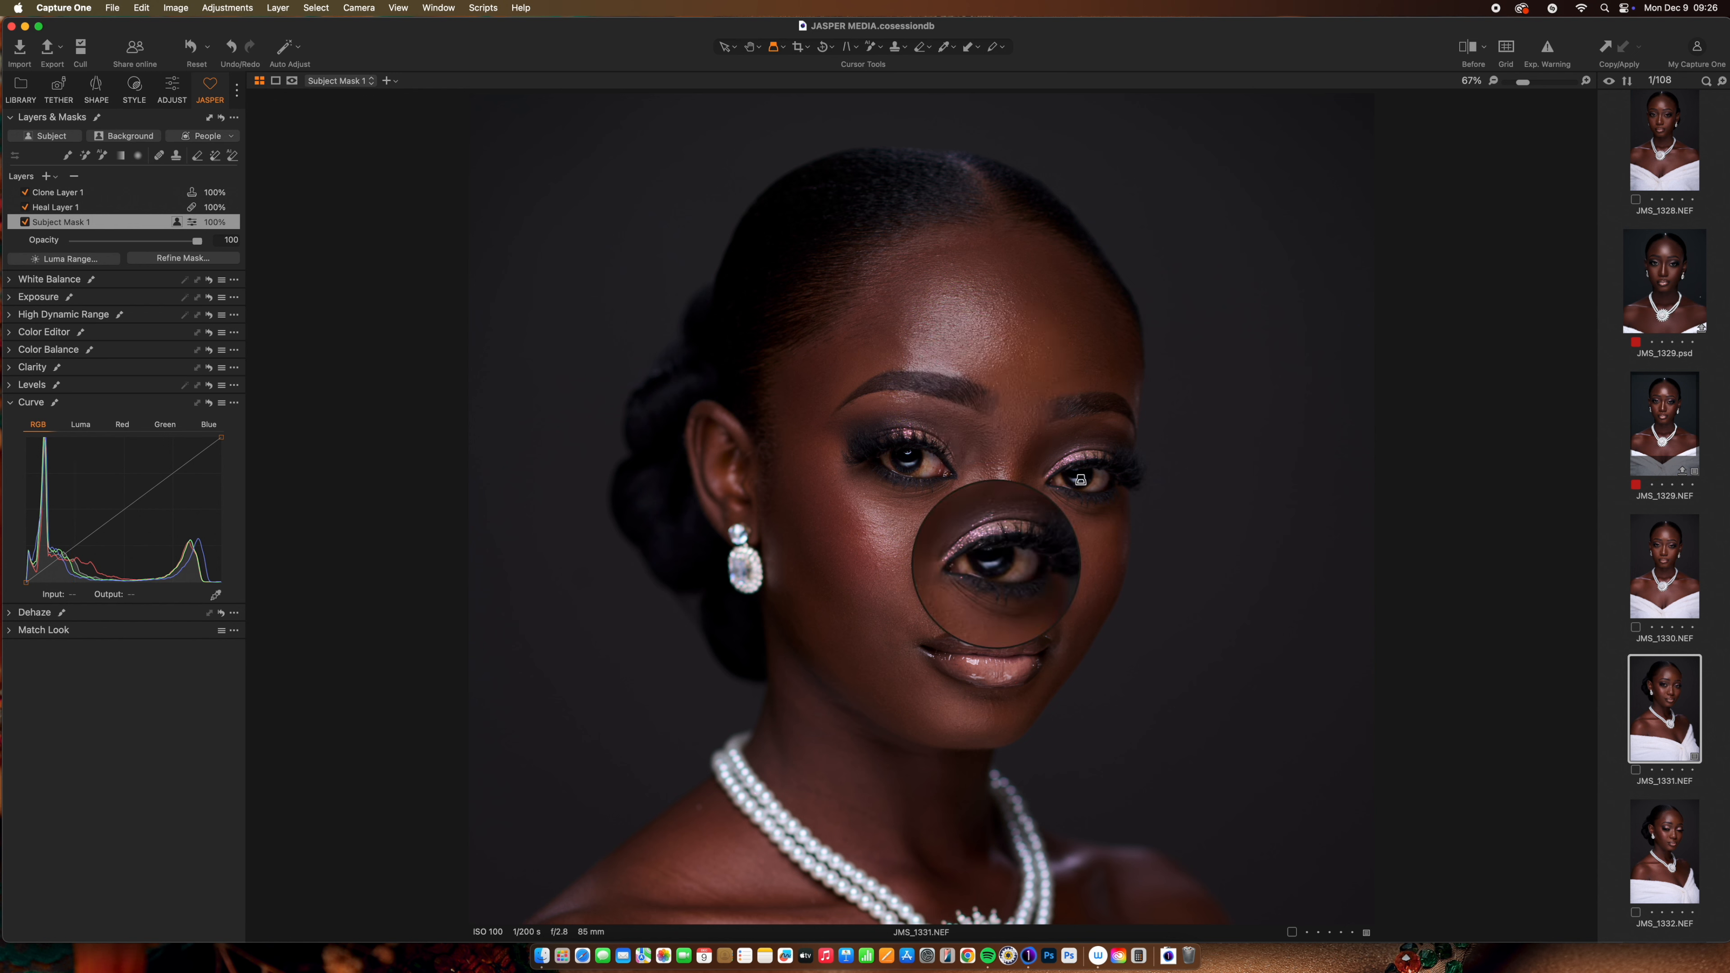
{"action": "left_click_drag", "start_coordinate": [981, 665], "coordinate": [987, 658]}
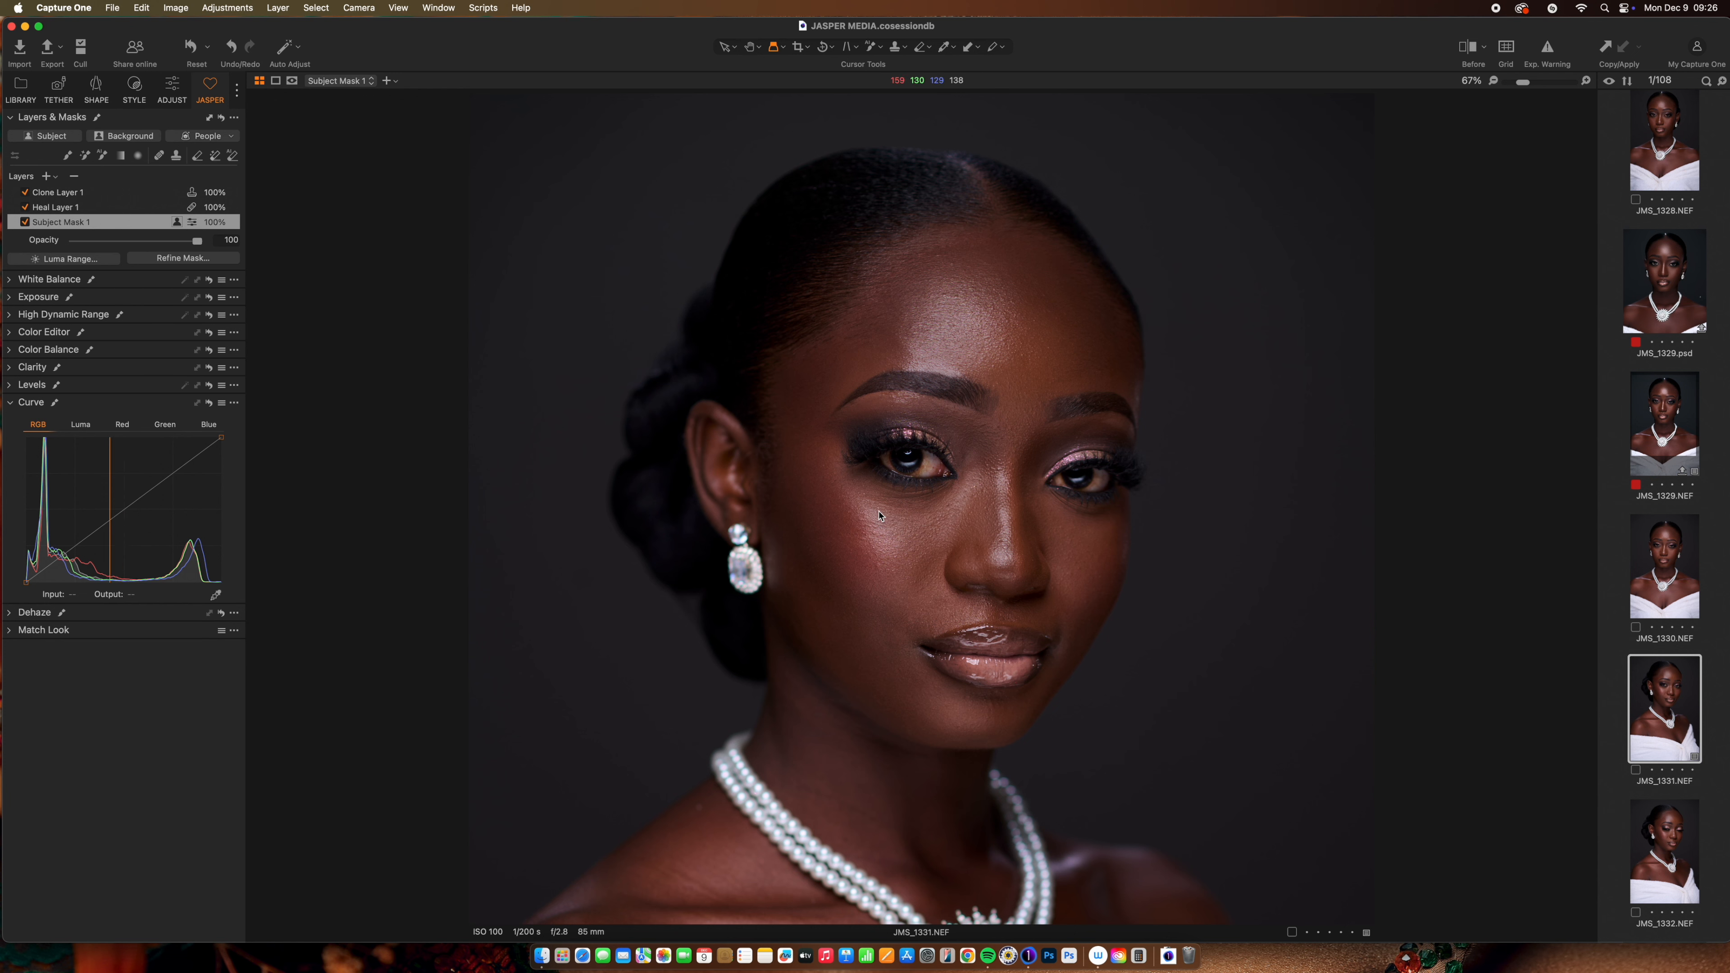
Step: Start the Crop tool on the portrait and set its aspect ratio to 4x5
{"action": "left_click", "coordinate": [799, 49]}
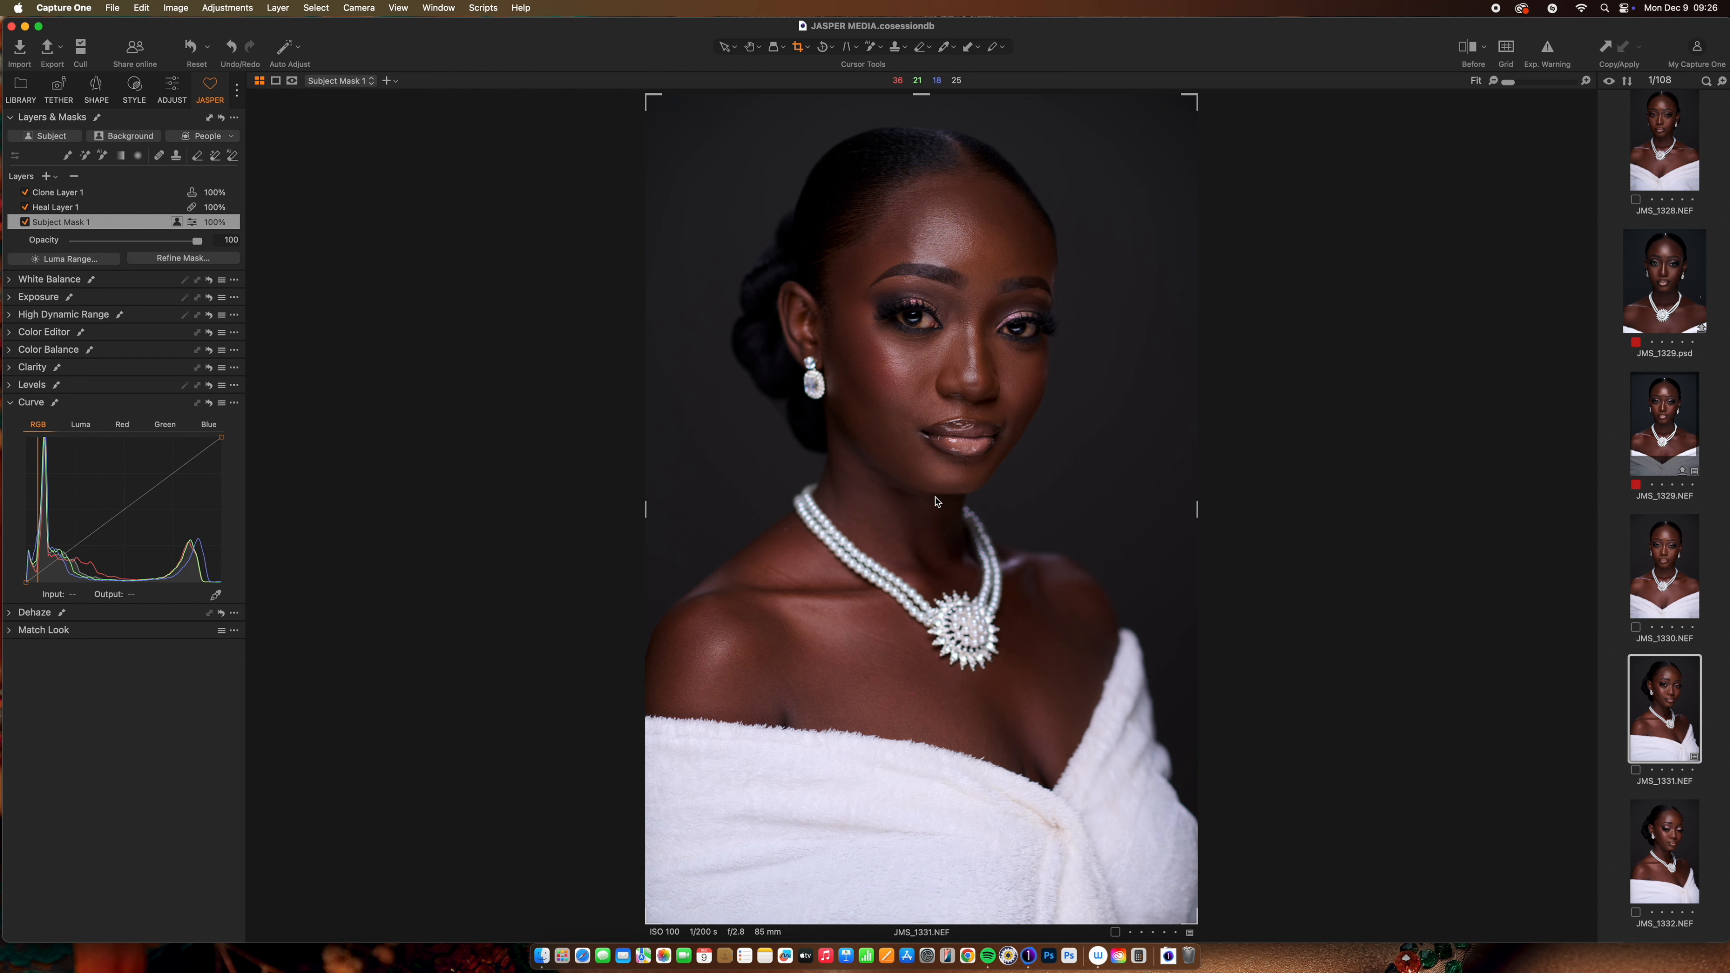
{"action": "right_click", "coordinate": [966, 500]}
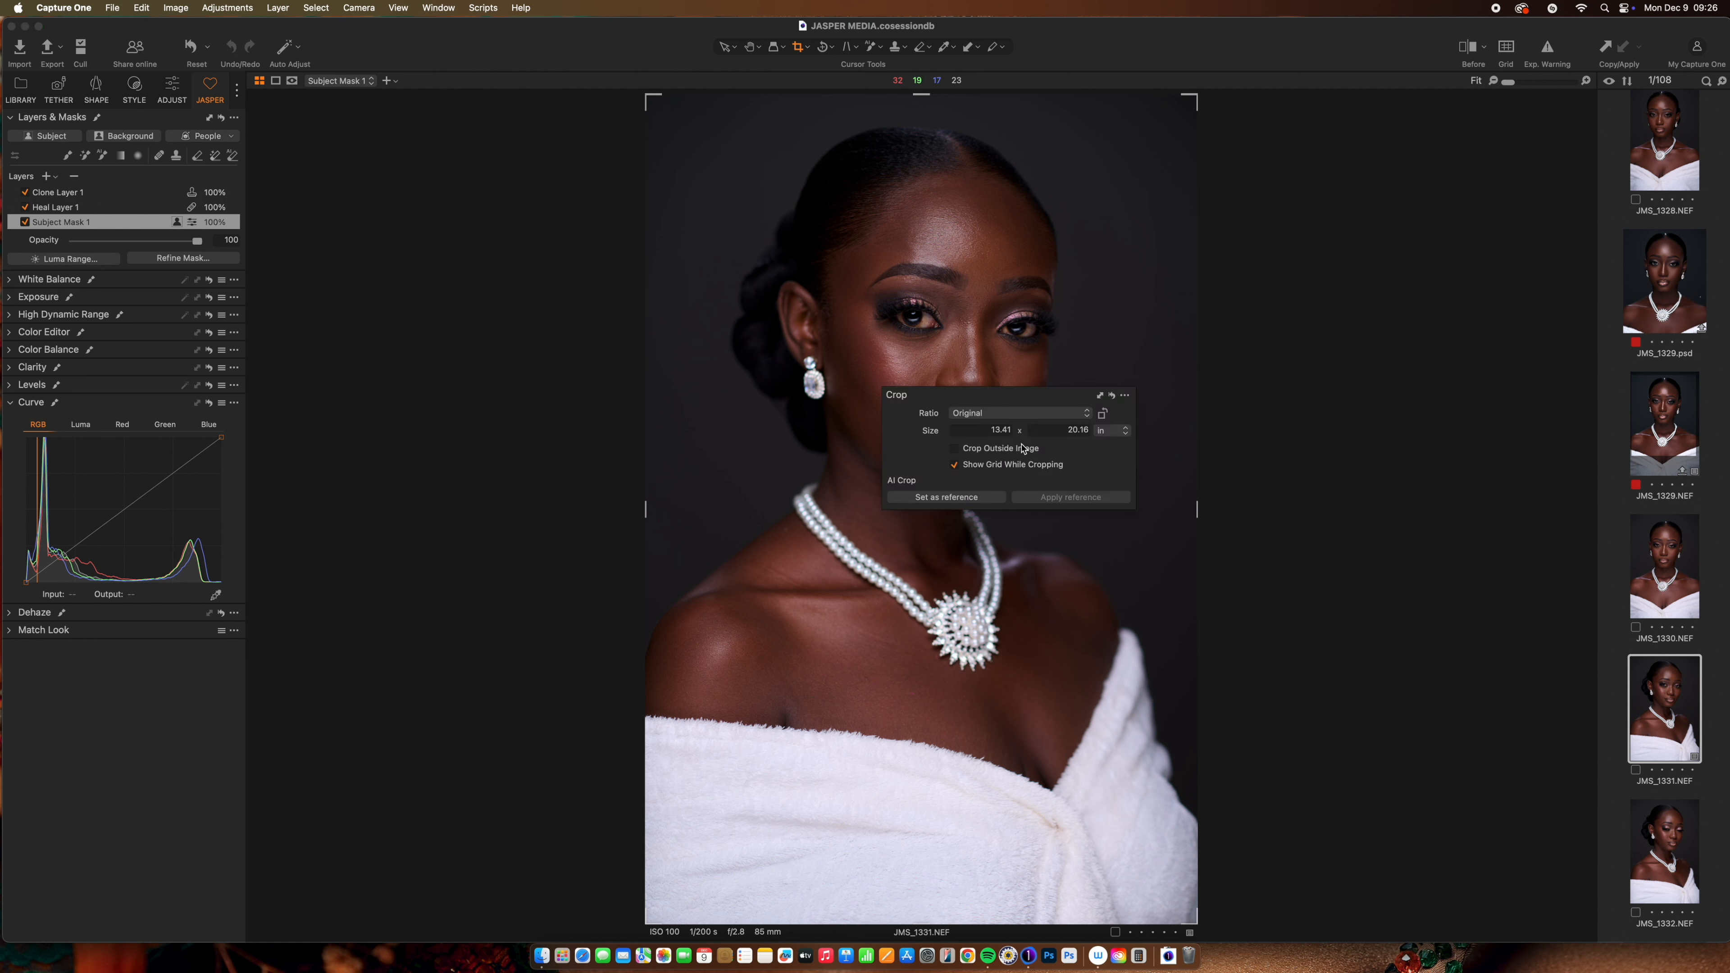
{"action": "left_click", "coordinate": [1064, 416]}
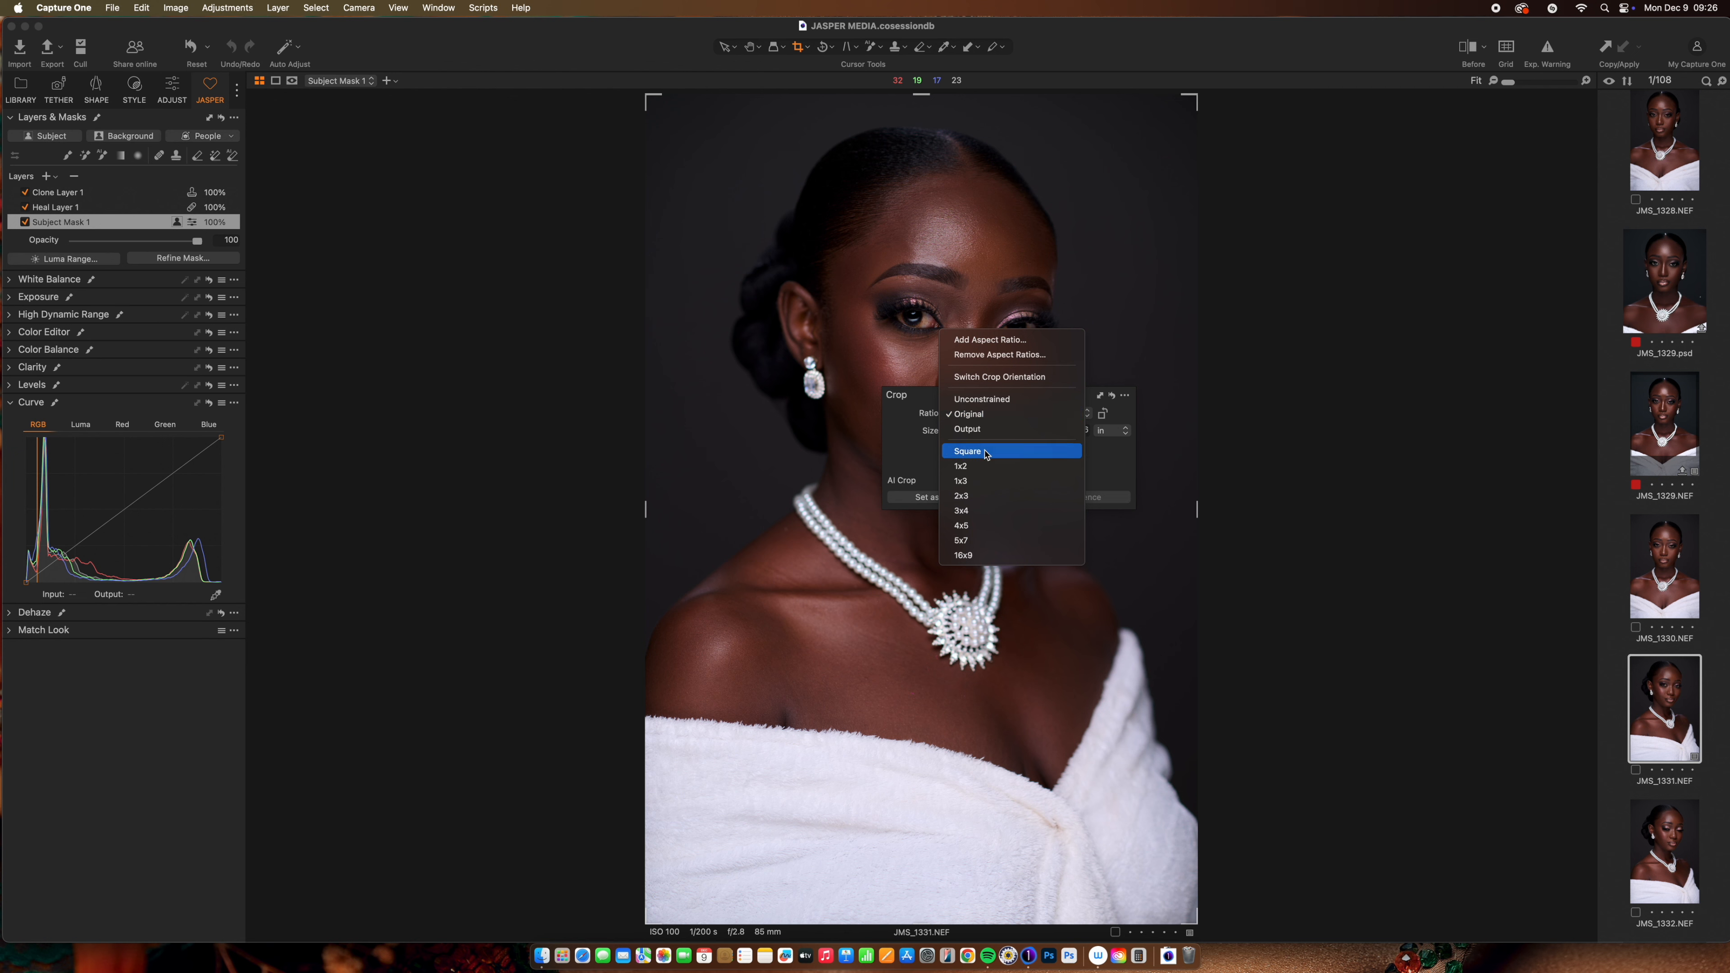
{"action": "left_click", "coordinate": [983, 526]}
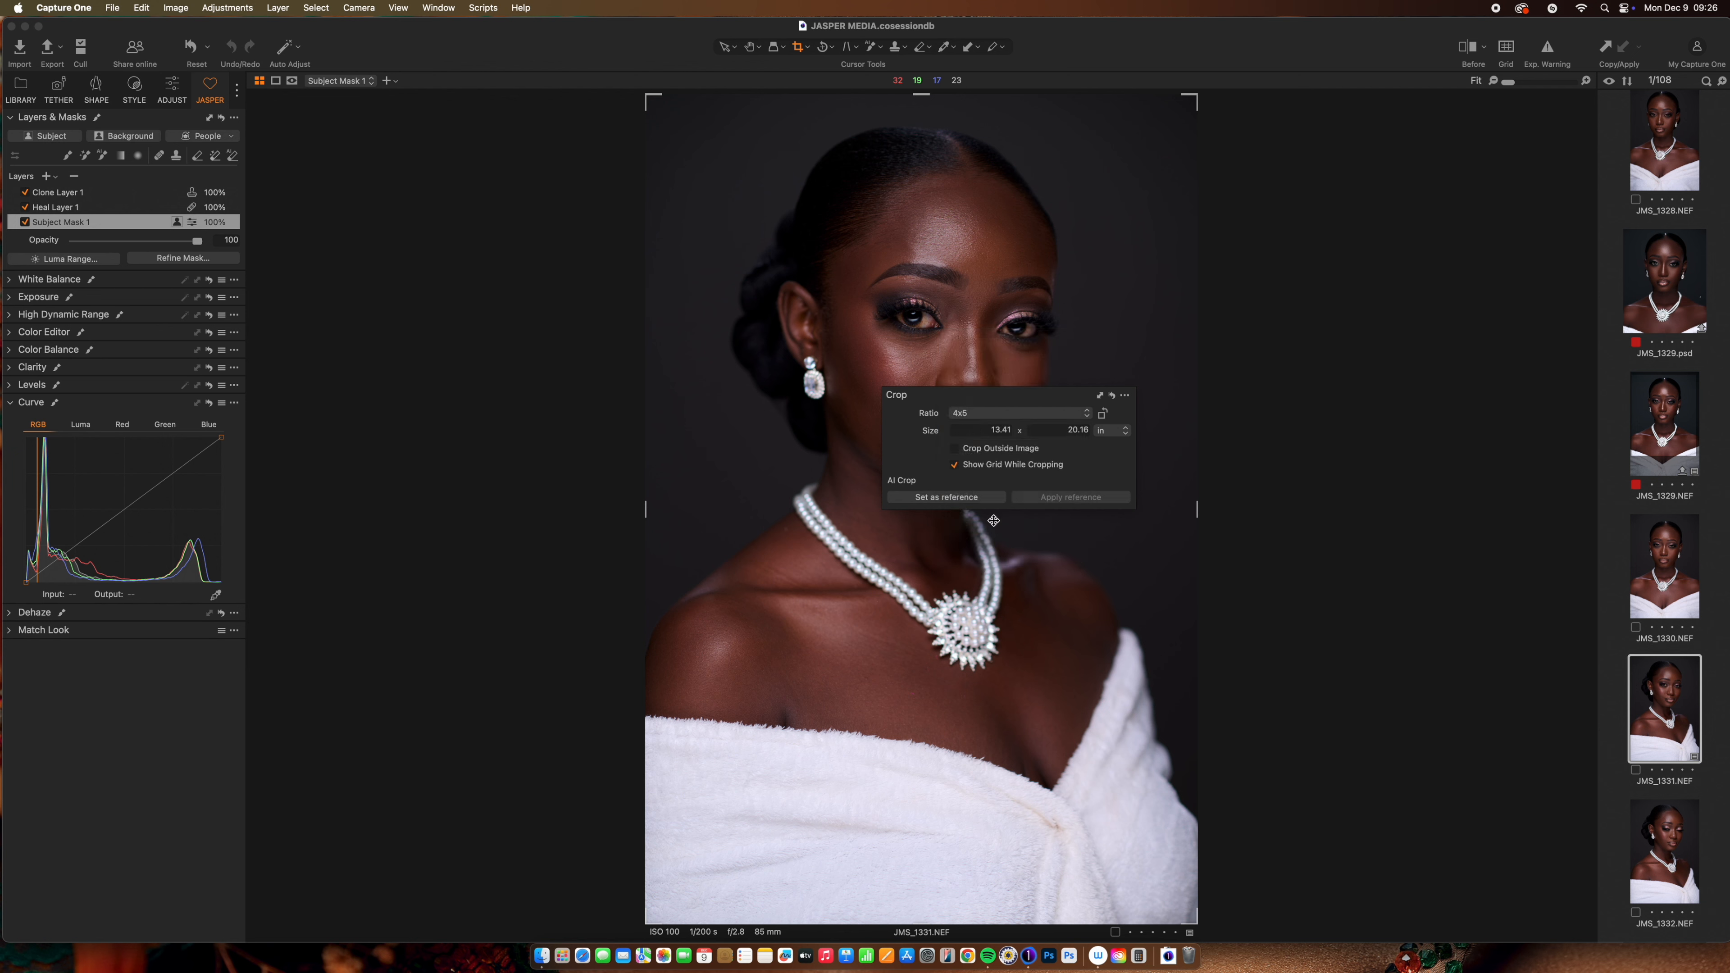
Step: Crop the portrait to about 12.46 x 15.58 in, from above the head to the upper edge of the white garment
{"action": "left_click_drag", "start_coordinate": [1008, 601], "coordinate": [1000, 536]}
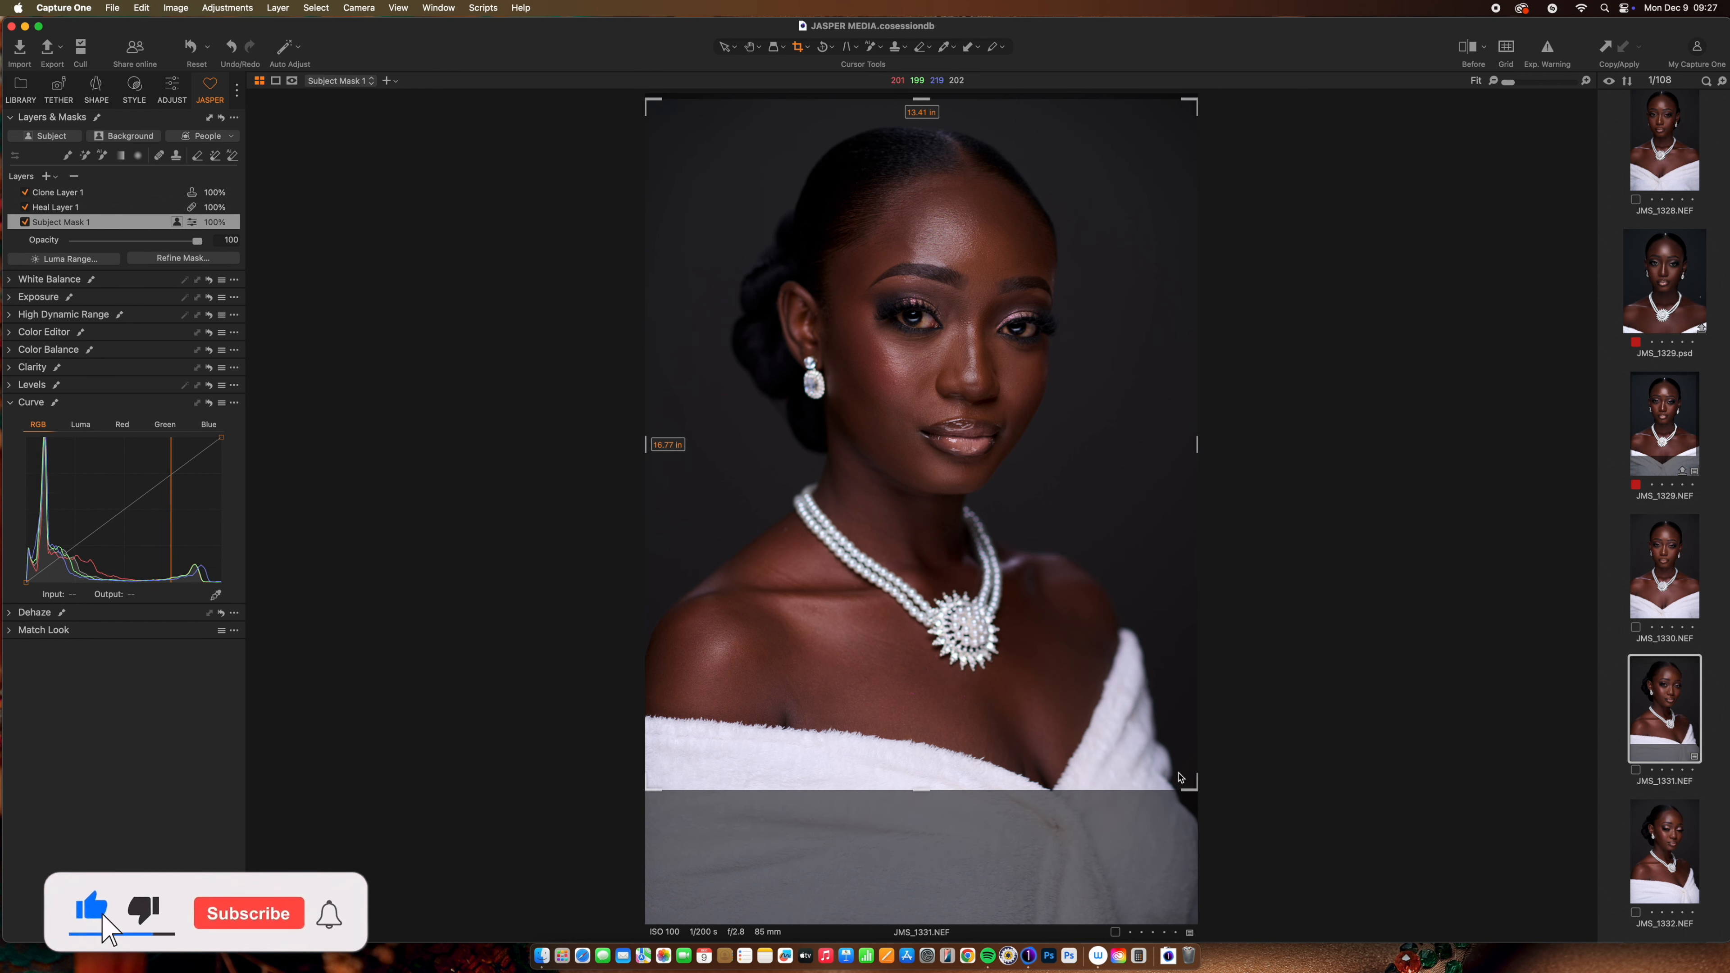
{"action": "left_click_drag", "start_coordinate": [1197, 798], "coordinate": [1169, 758]}
{"action": "left_click_drag", "start_coordinate": [1104, 680], "coordinate": [1109, 677]}
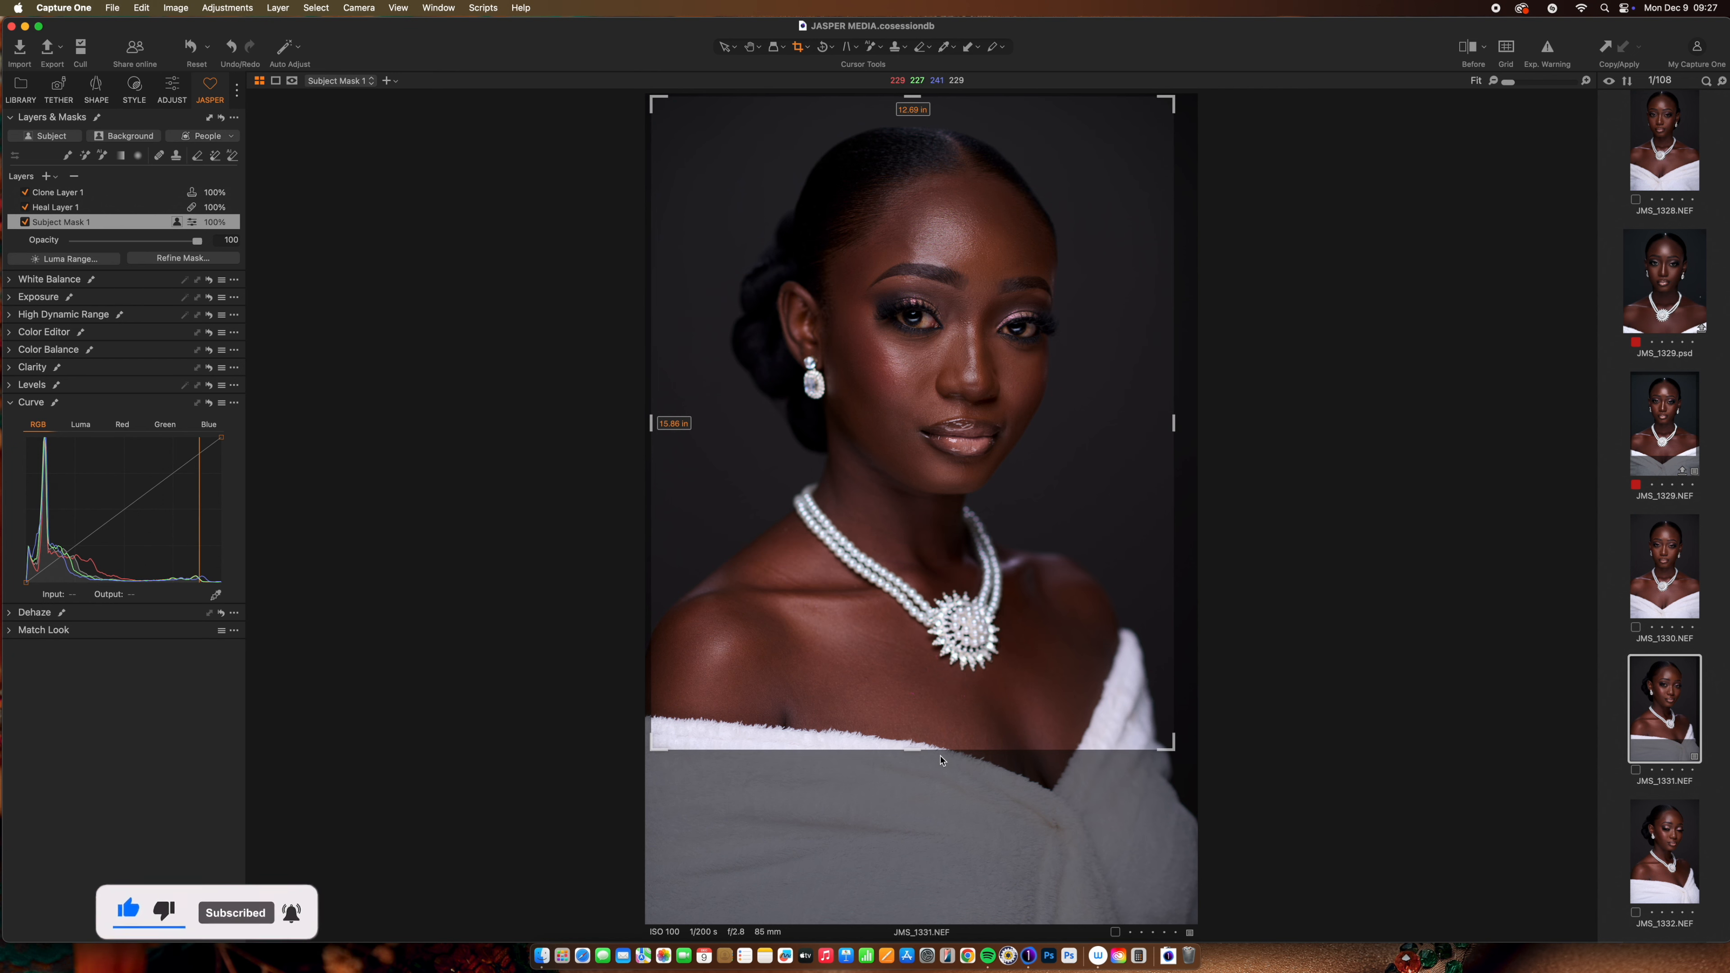
{"action": "left_click_drag", "start_coordinate": [921, 755], "coordinate": [920, 745]}
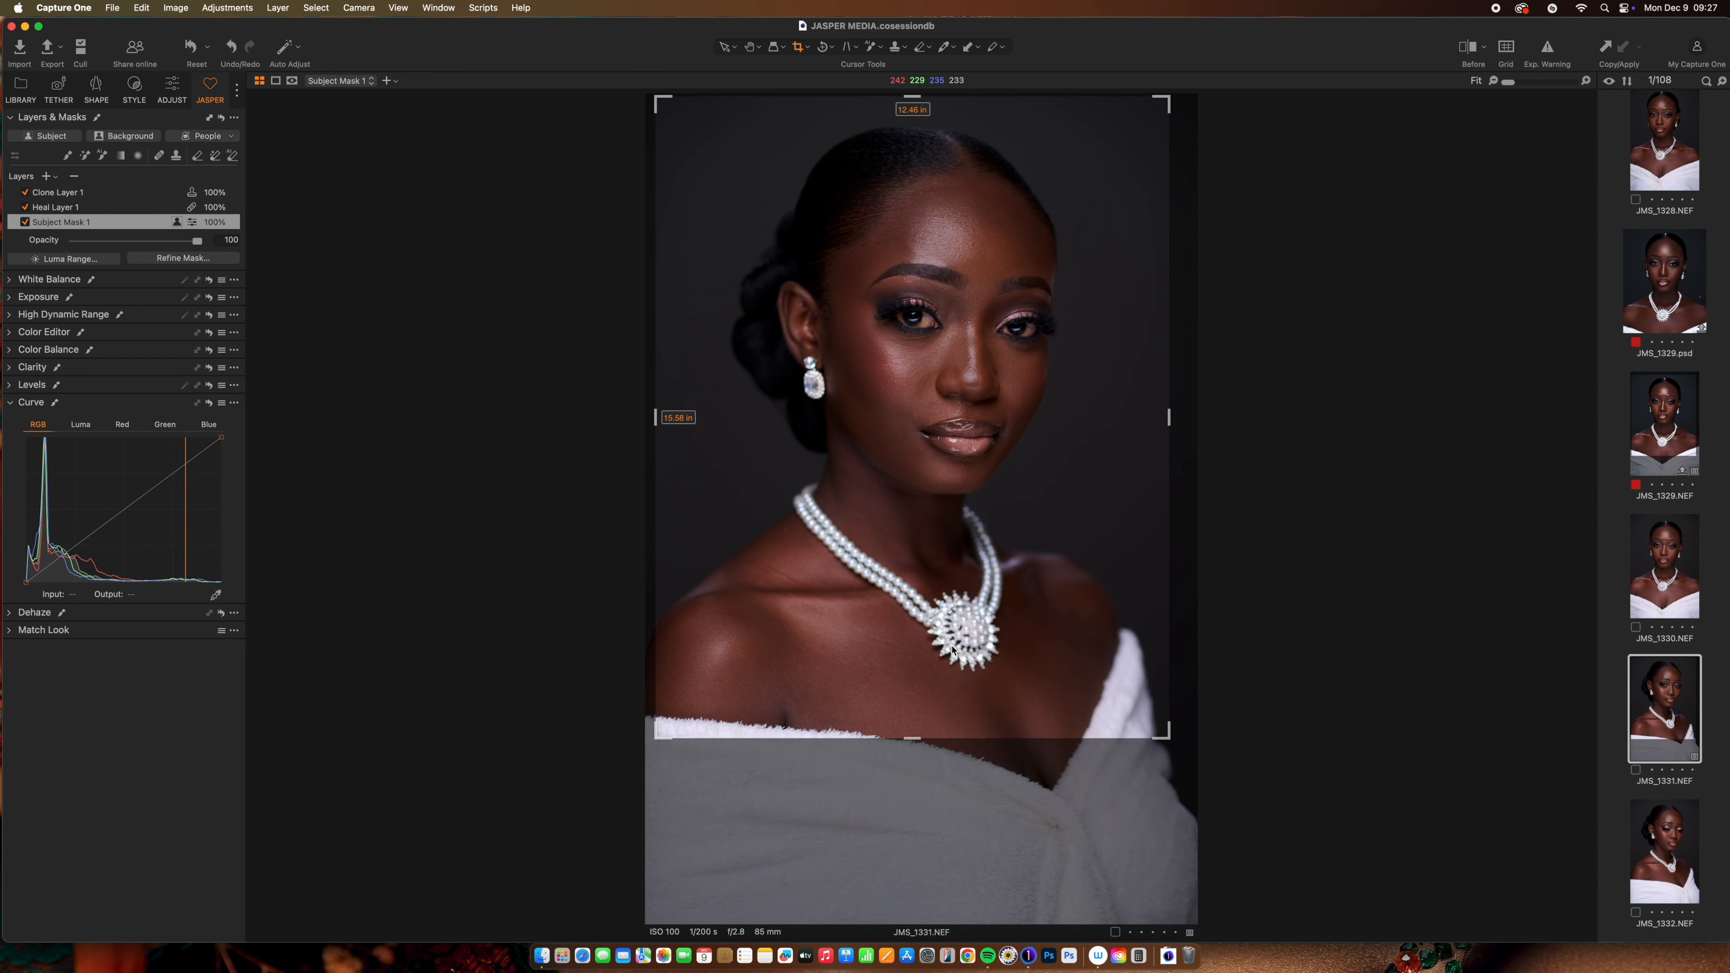
{"action": "key", "text": "h"}
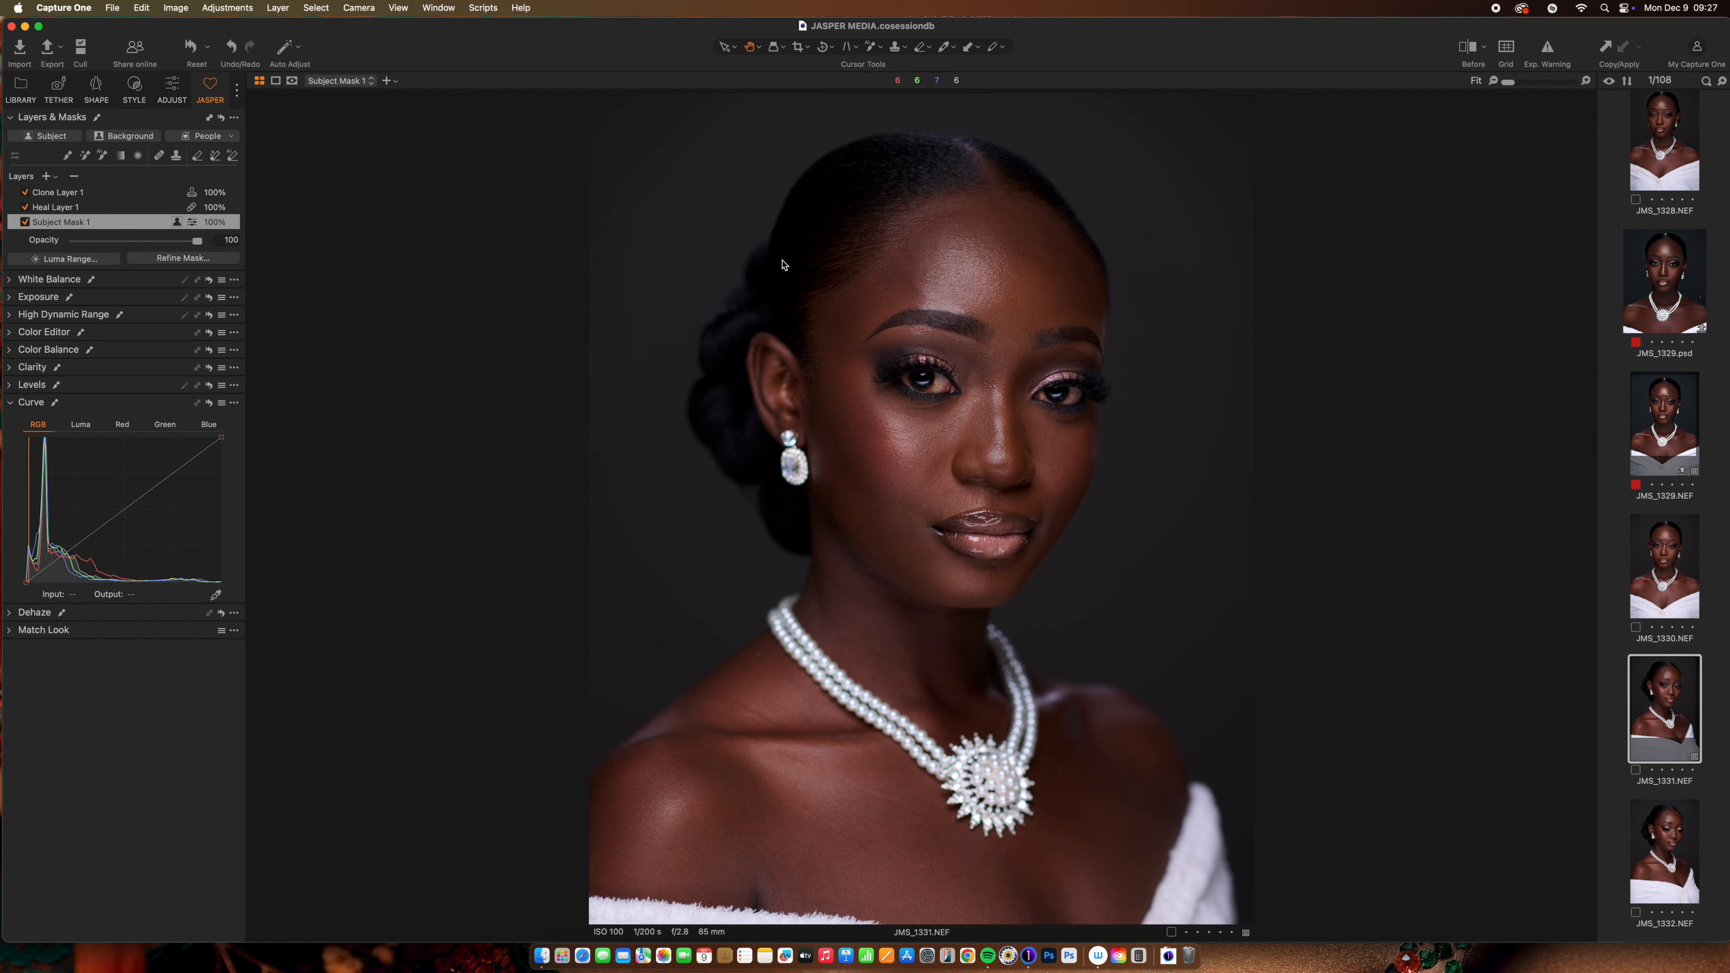
{"action": "left_click", "coordinate": [823, 47]}
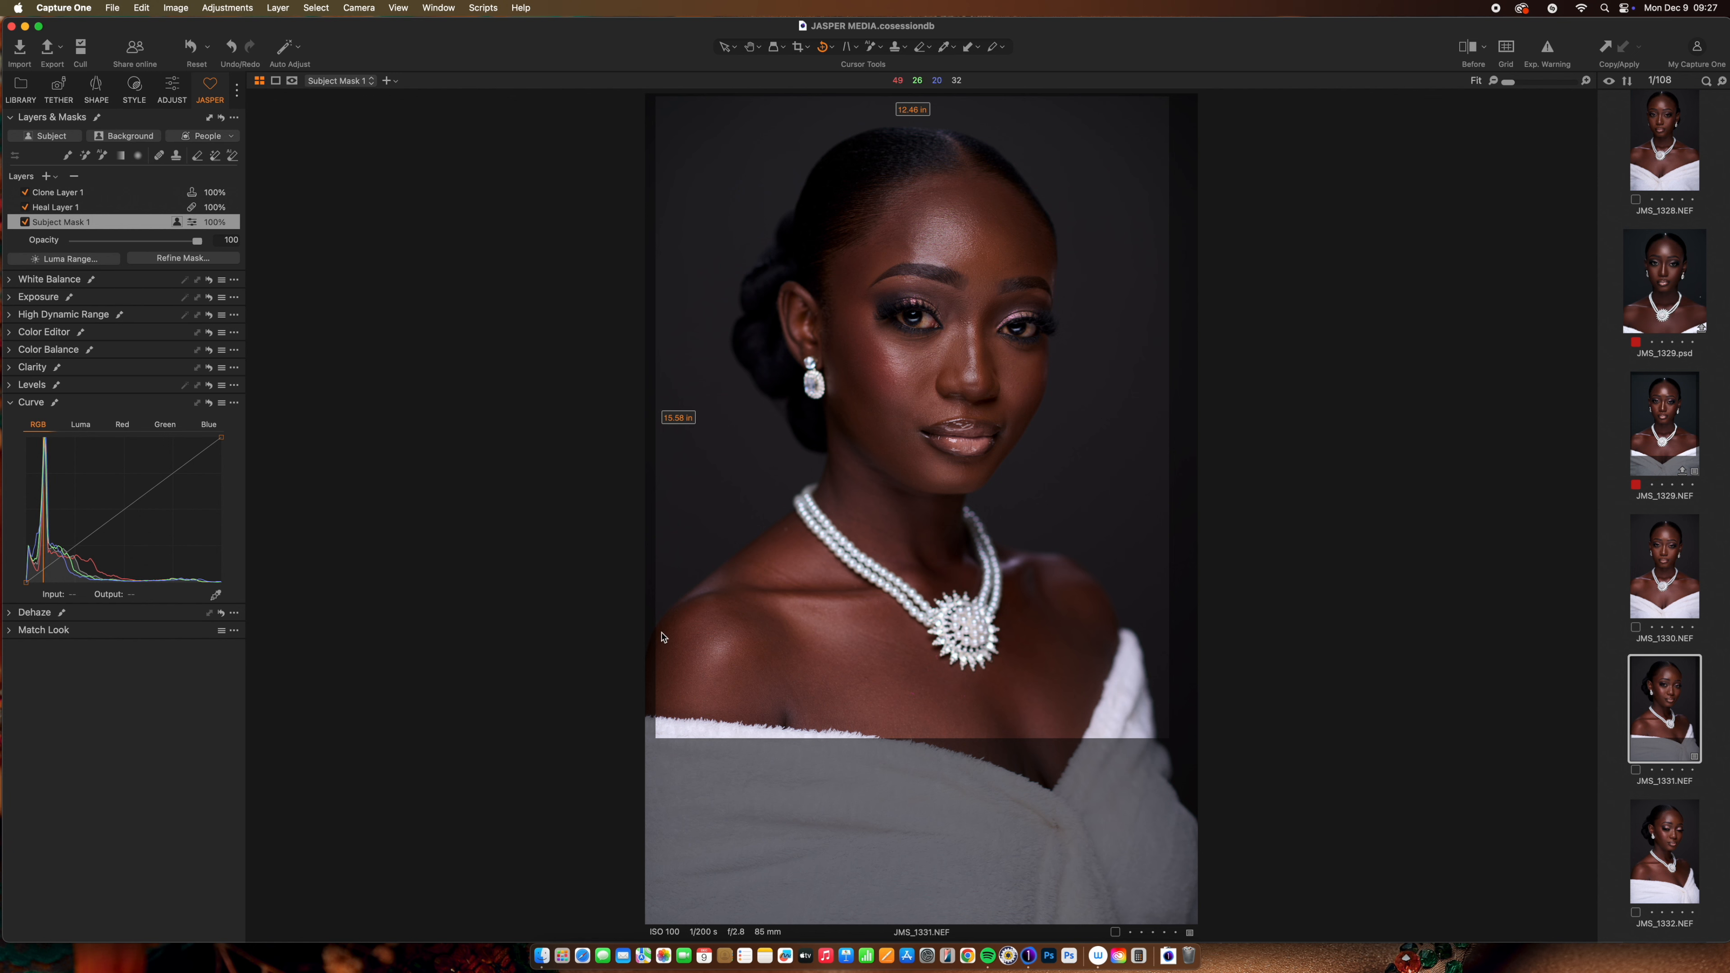
{"action": "left_click", "coordinate": [834, 47]}
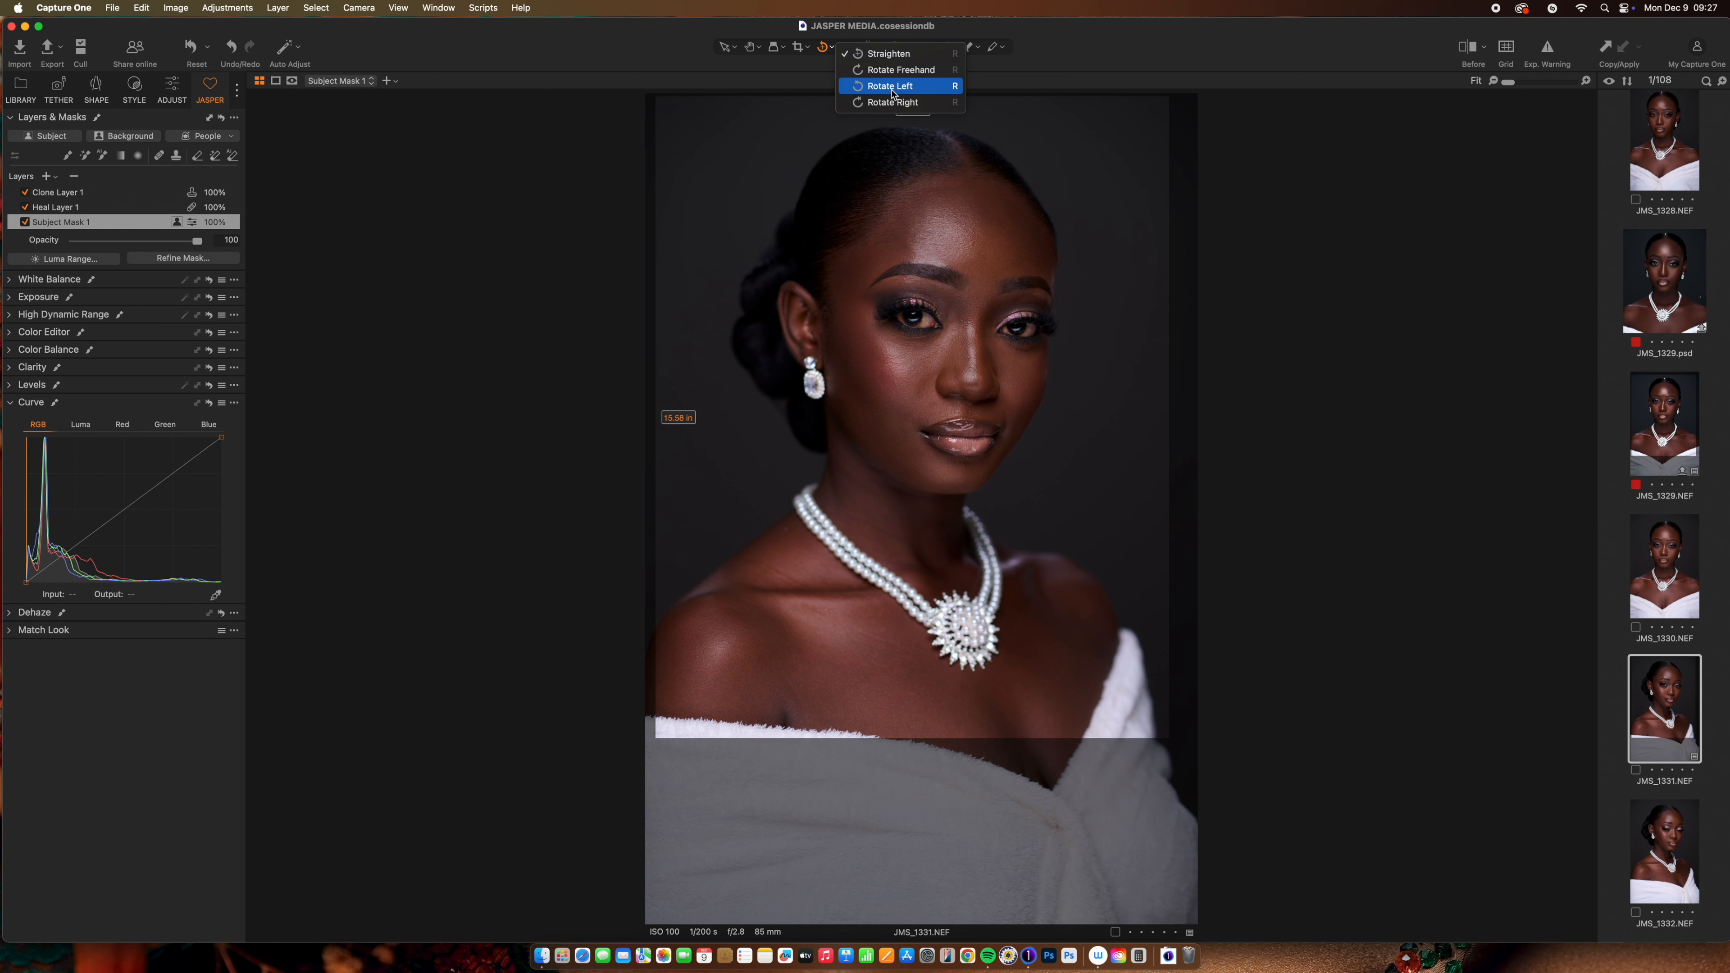
{"action": "left_click", "coordinate": [817, 80]}
{"action": "left_click", "coordinate": [811, 49]}
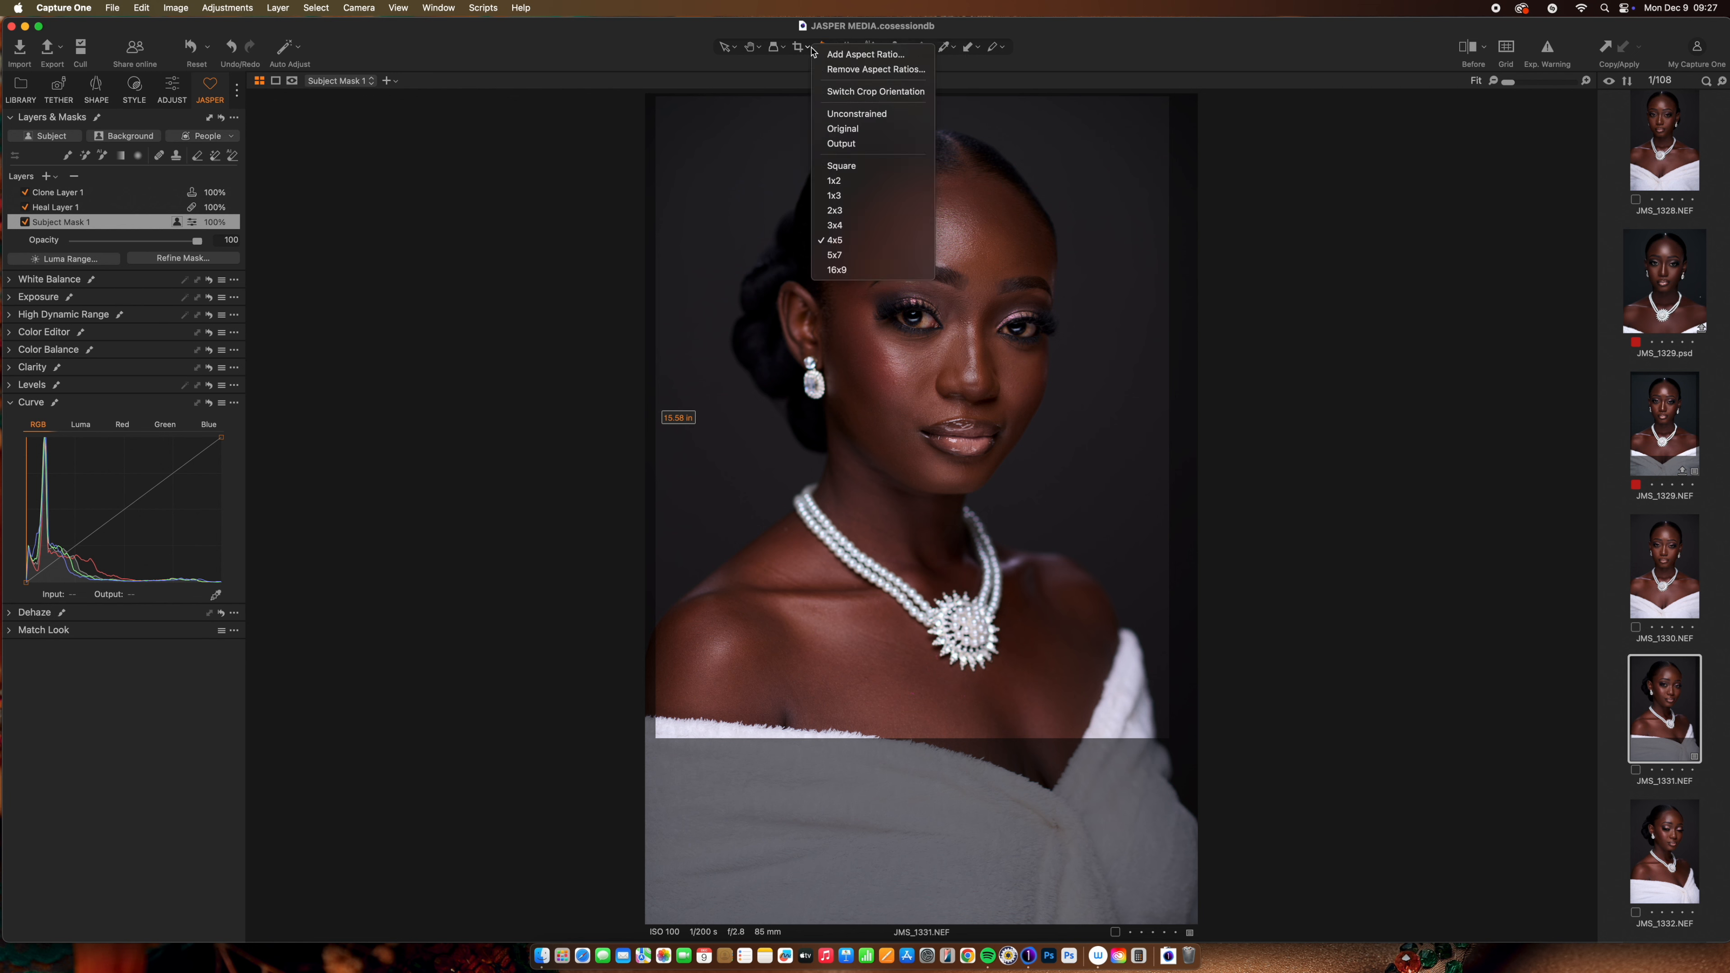
{"action": "left_click", "coordinate": [792, 54]}
{"action": "left_click", "coordinate": [788, 50]}
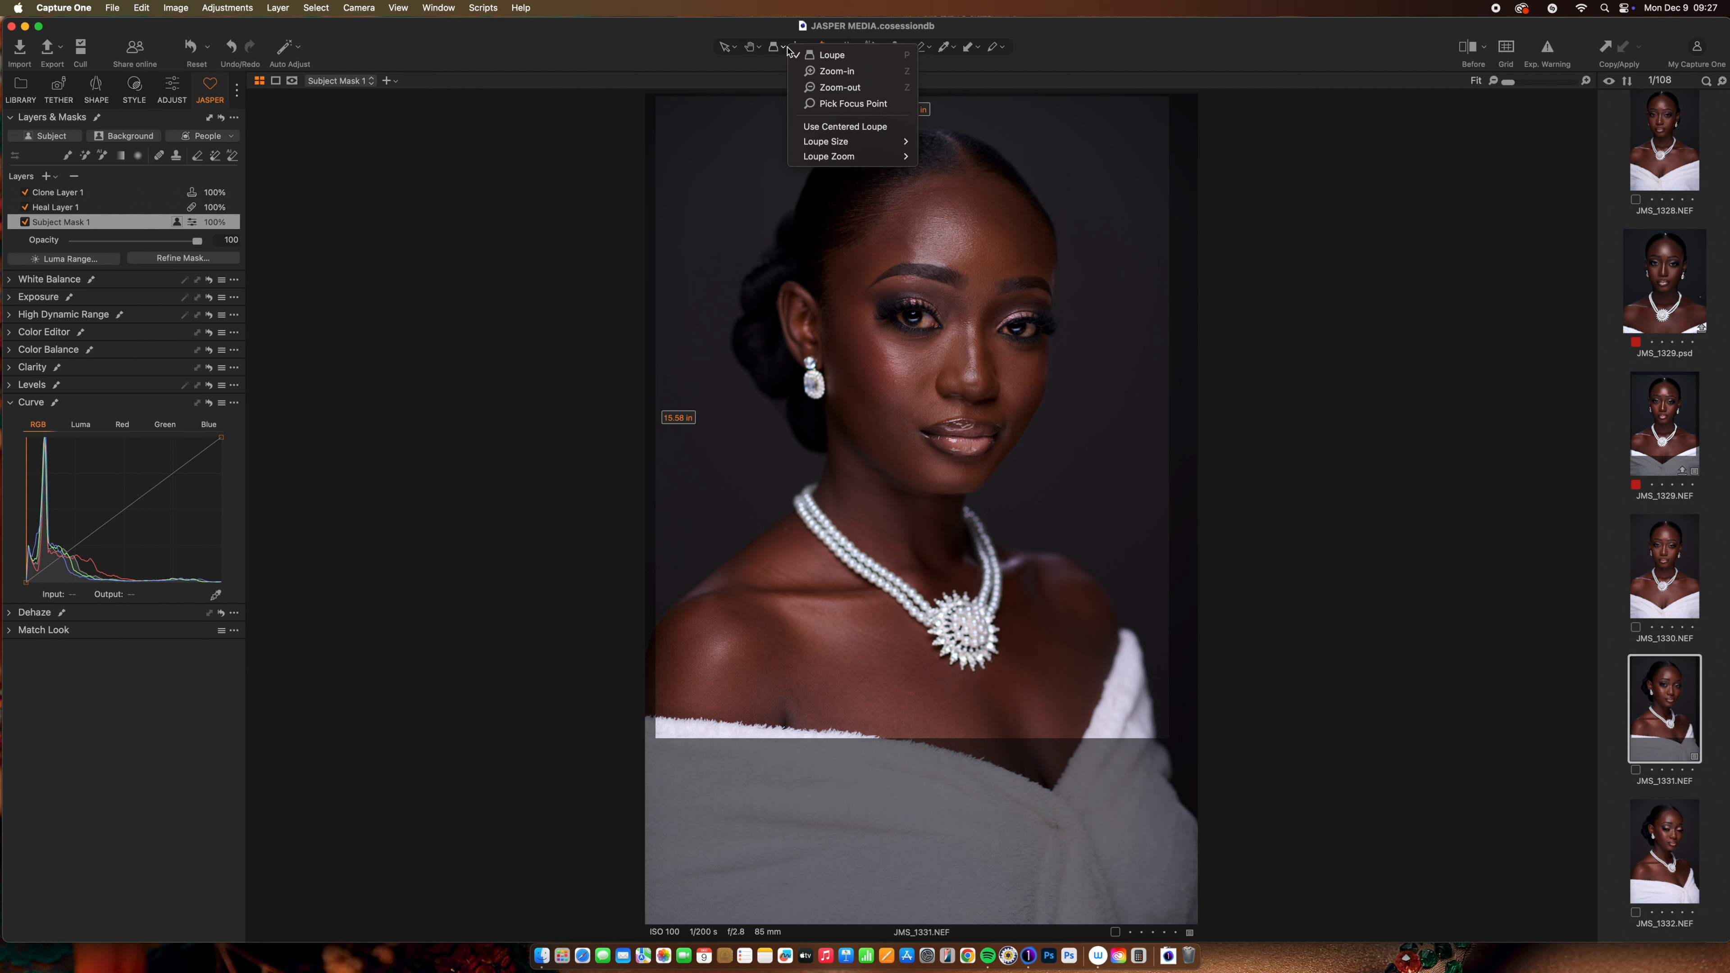
Step: Review the available variants and options of the Loupe, Keystone, Eraser, color picker and annotation cursor tools
{"action": "left_click", "coordinate": [771, 72]}
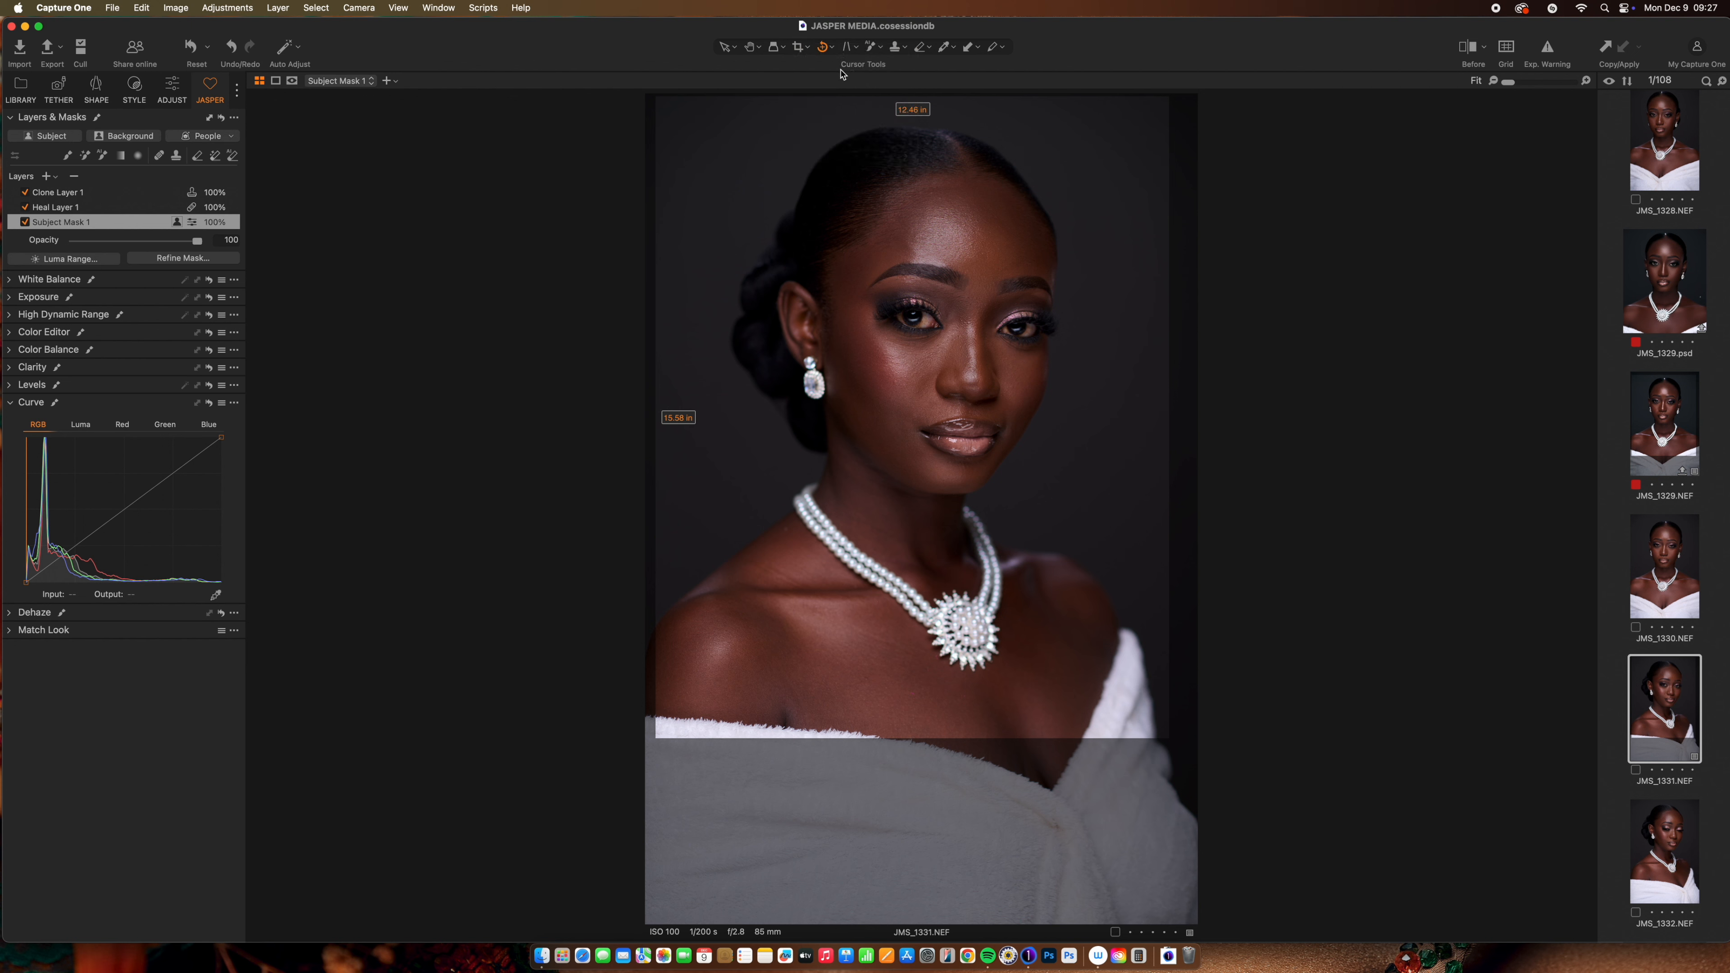
{"action": "left_click", "coordinate": [858, 51]}
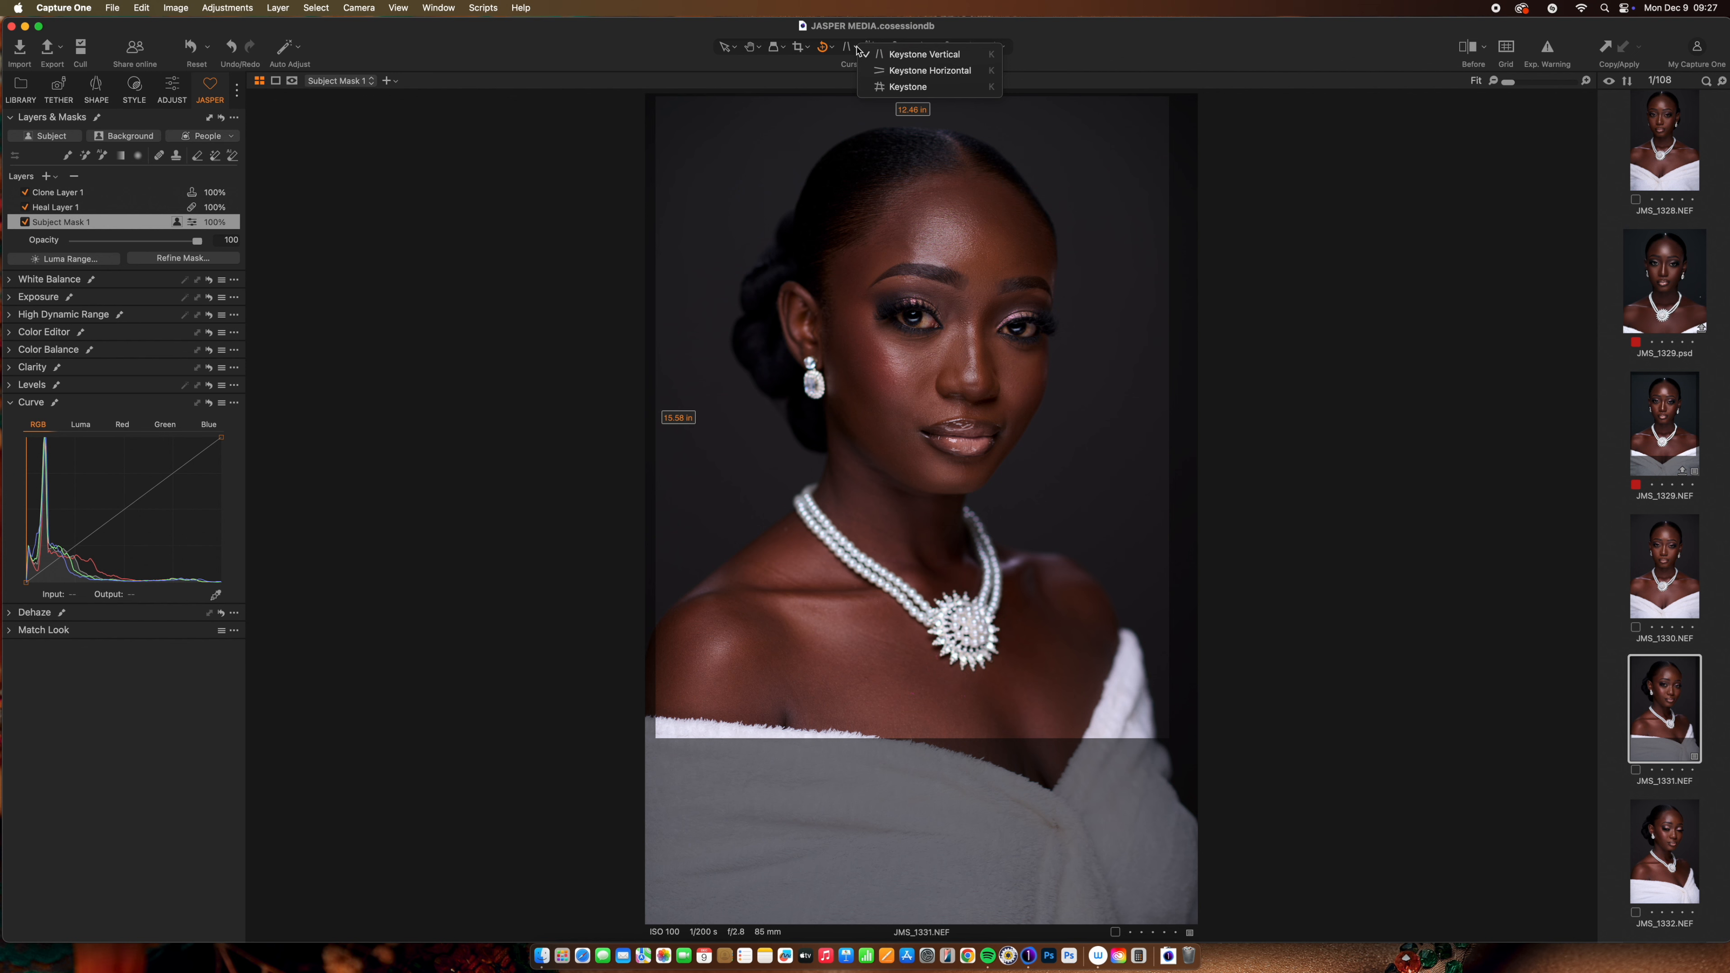
{"action": "left_click", "coordinate": [858, 51]}
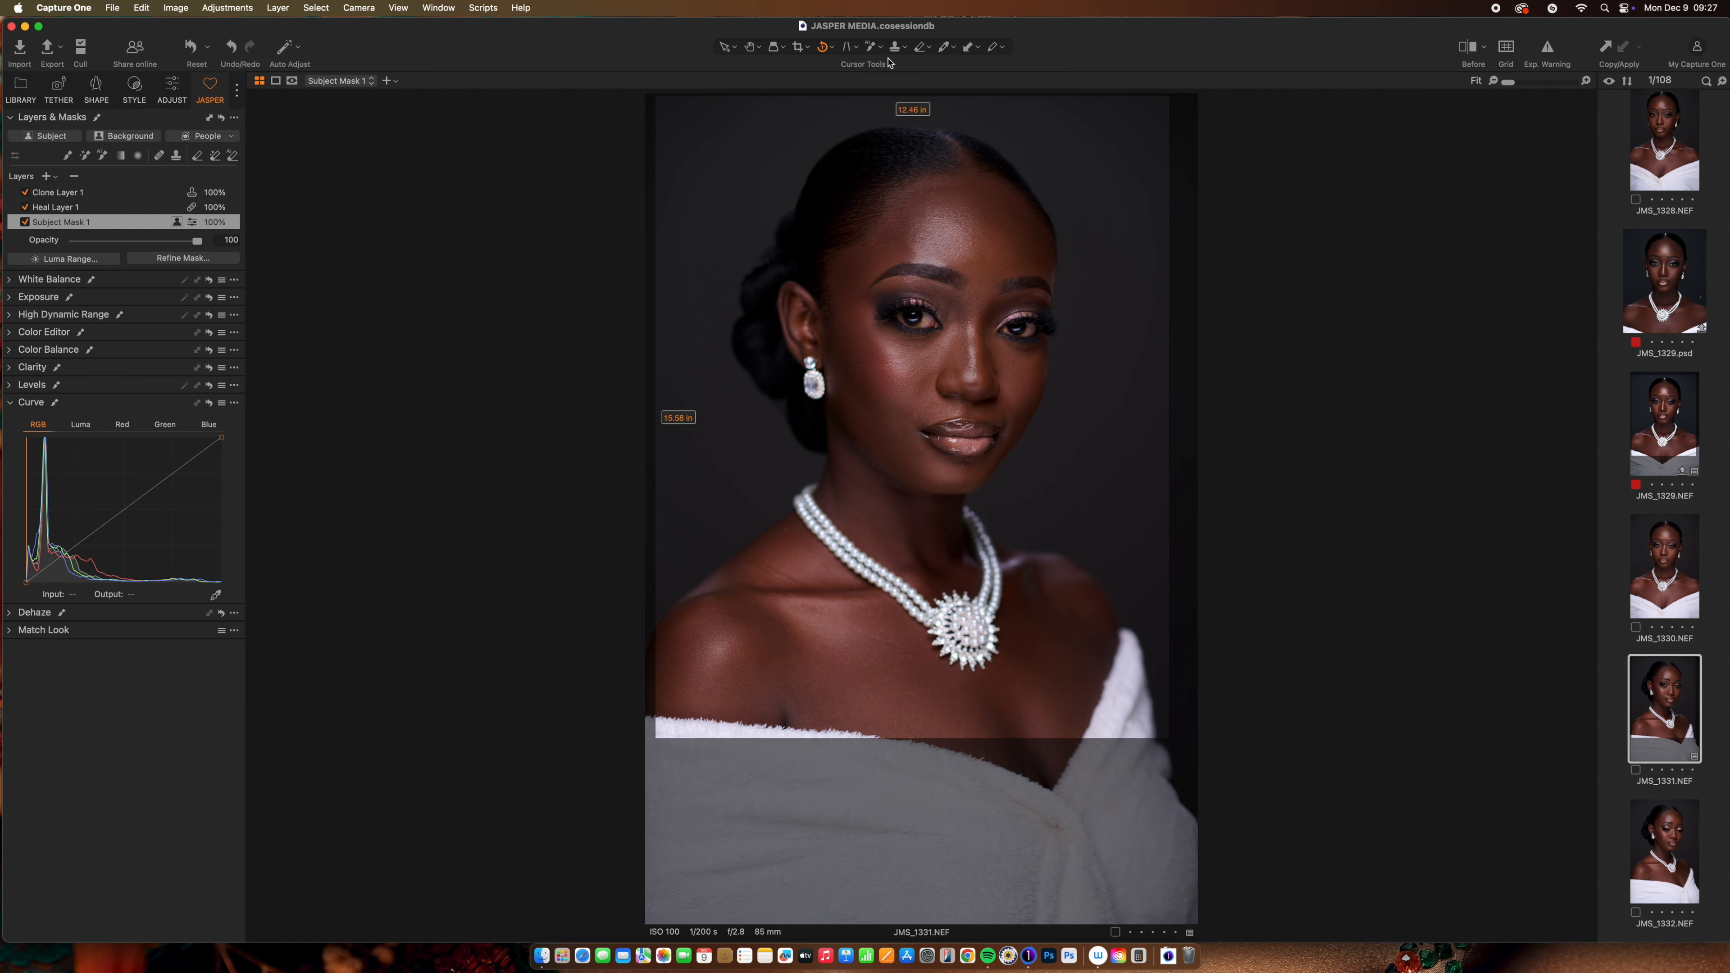
{"action": "left_click", "coordinate": [930, 51]}
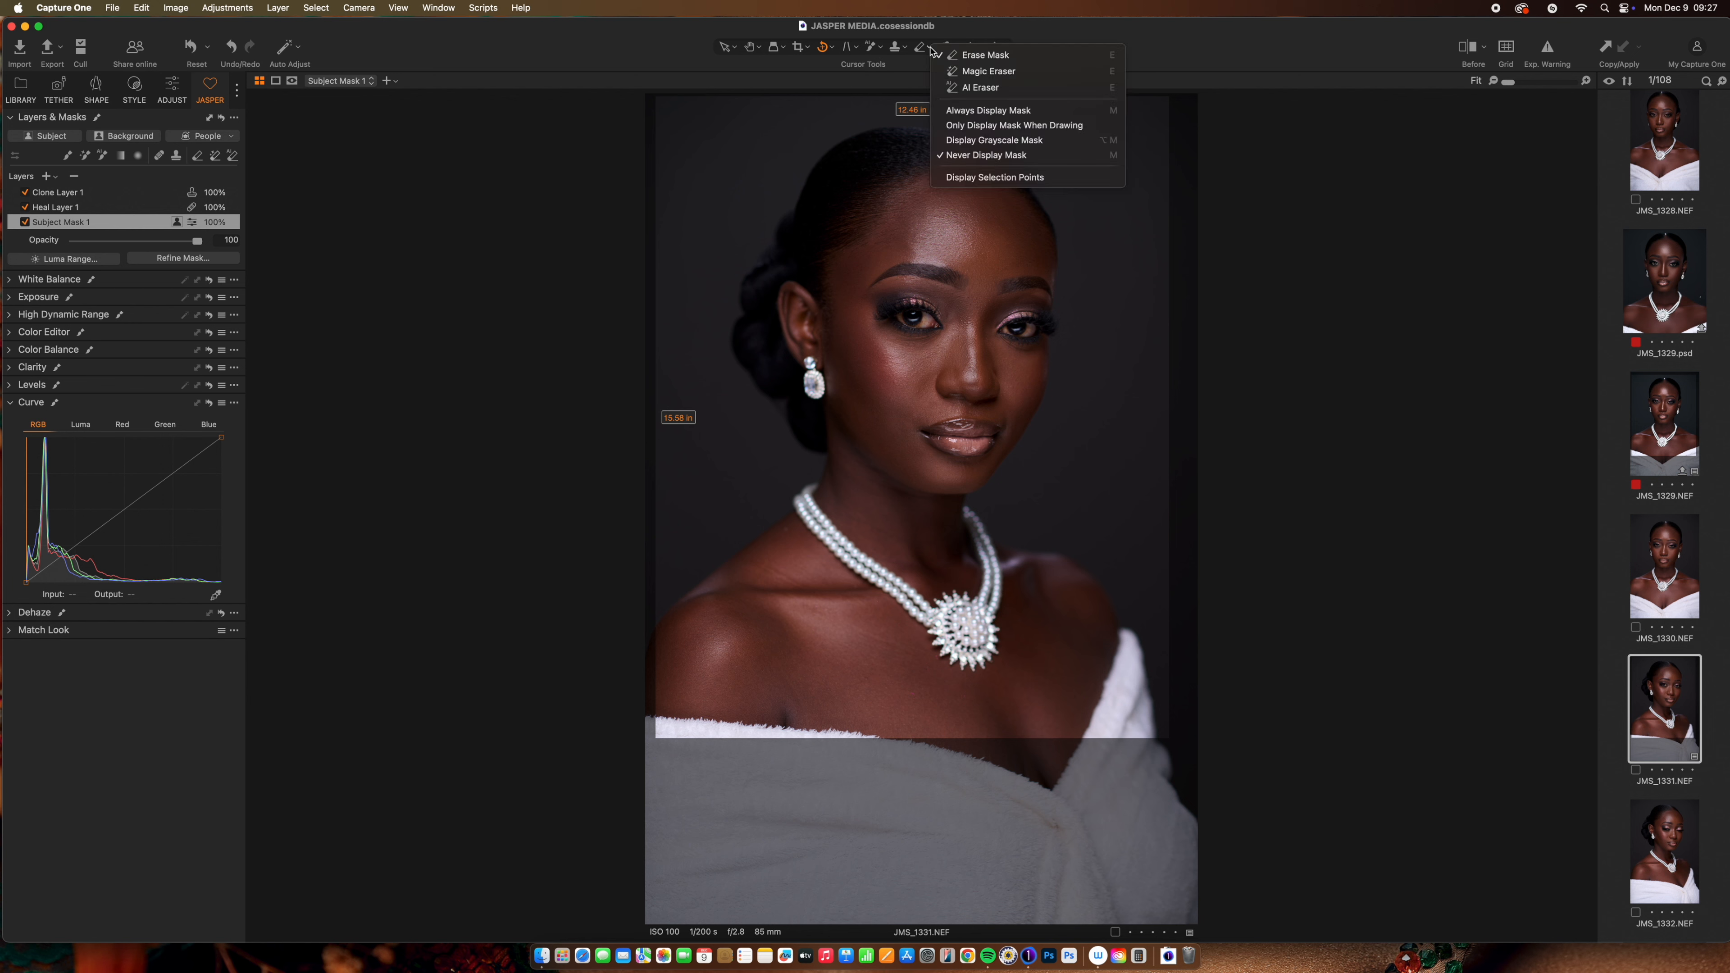
{"action": "left_click", "coordinate": [921, 59]}
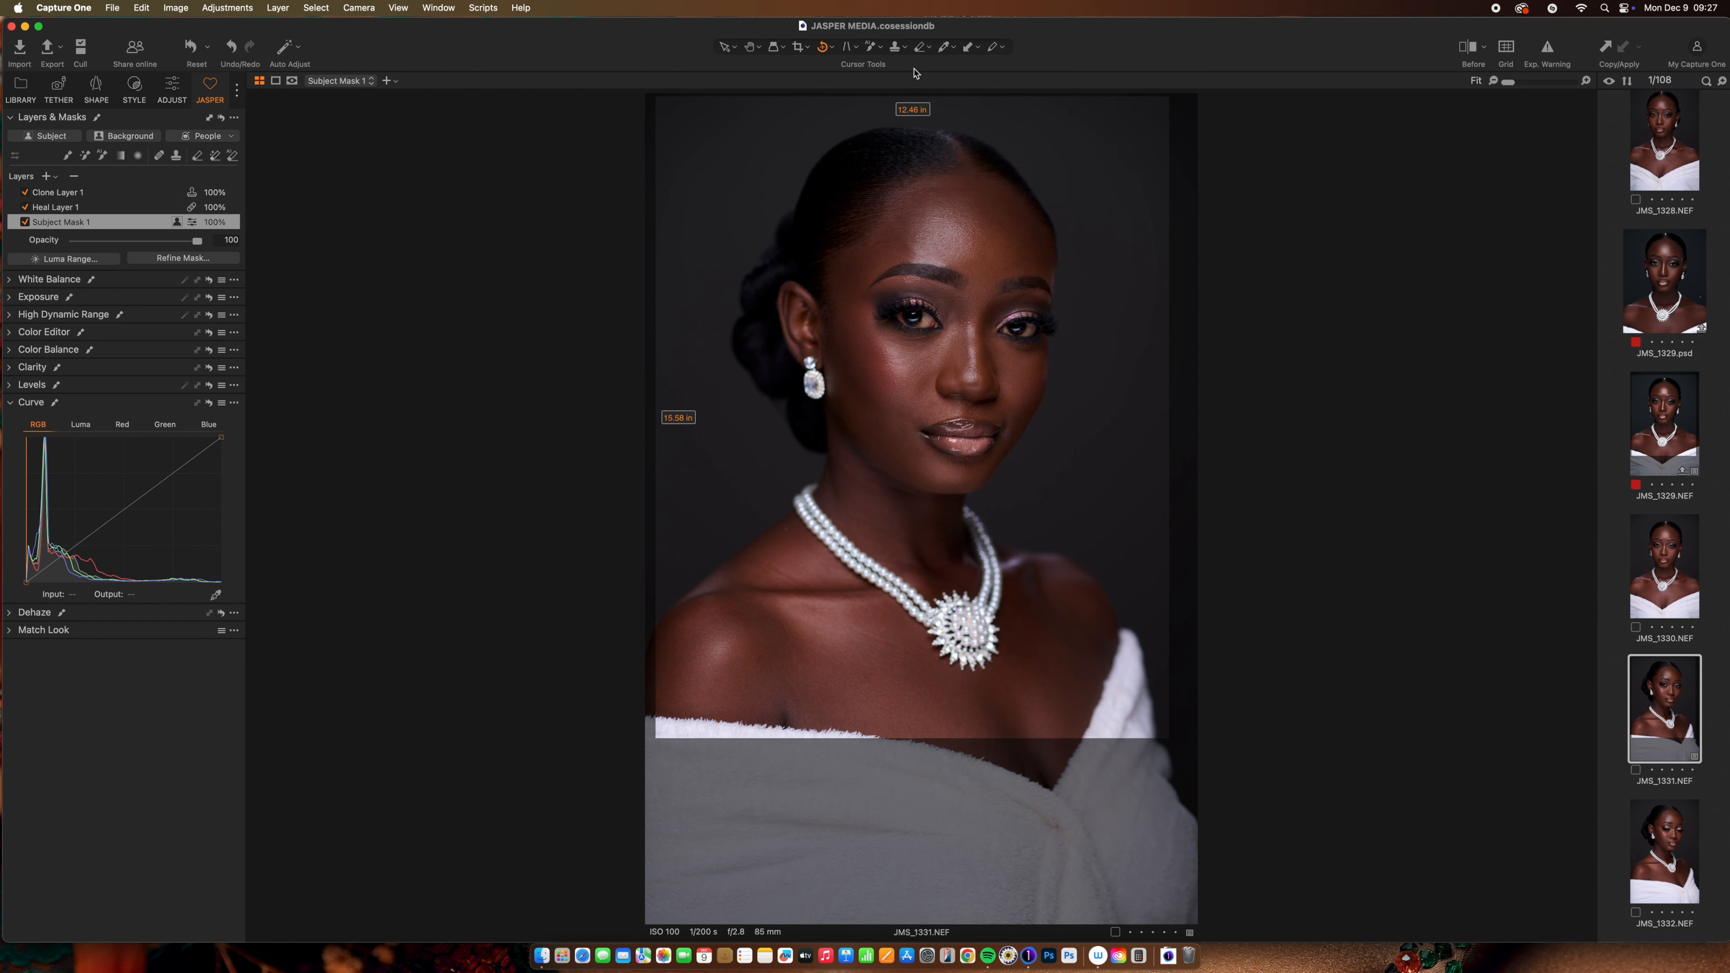
{"action": "left_click", "coordinate": [954, 49]}
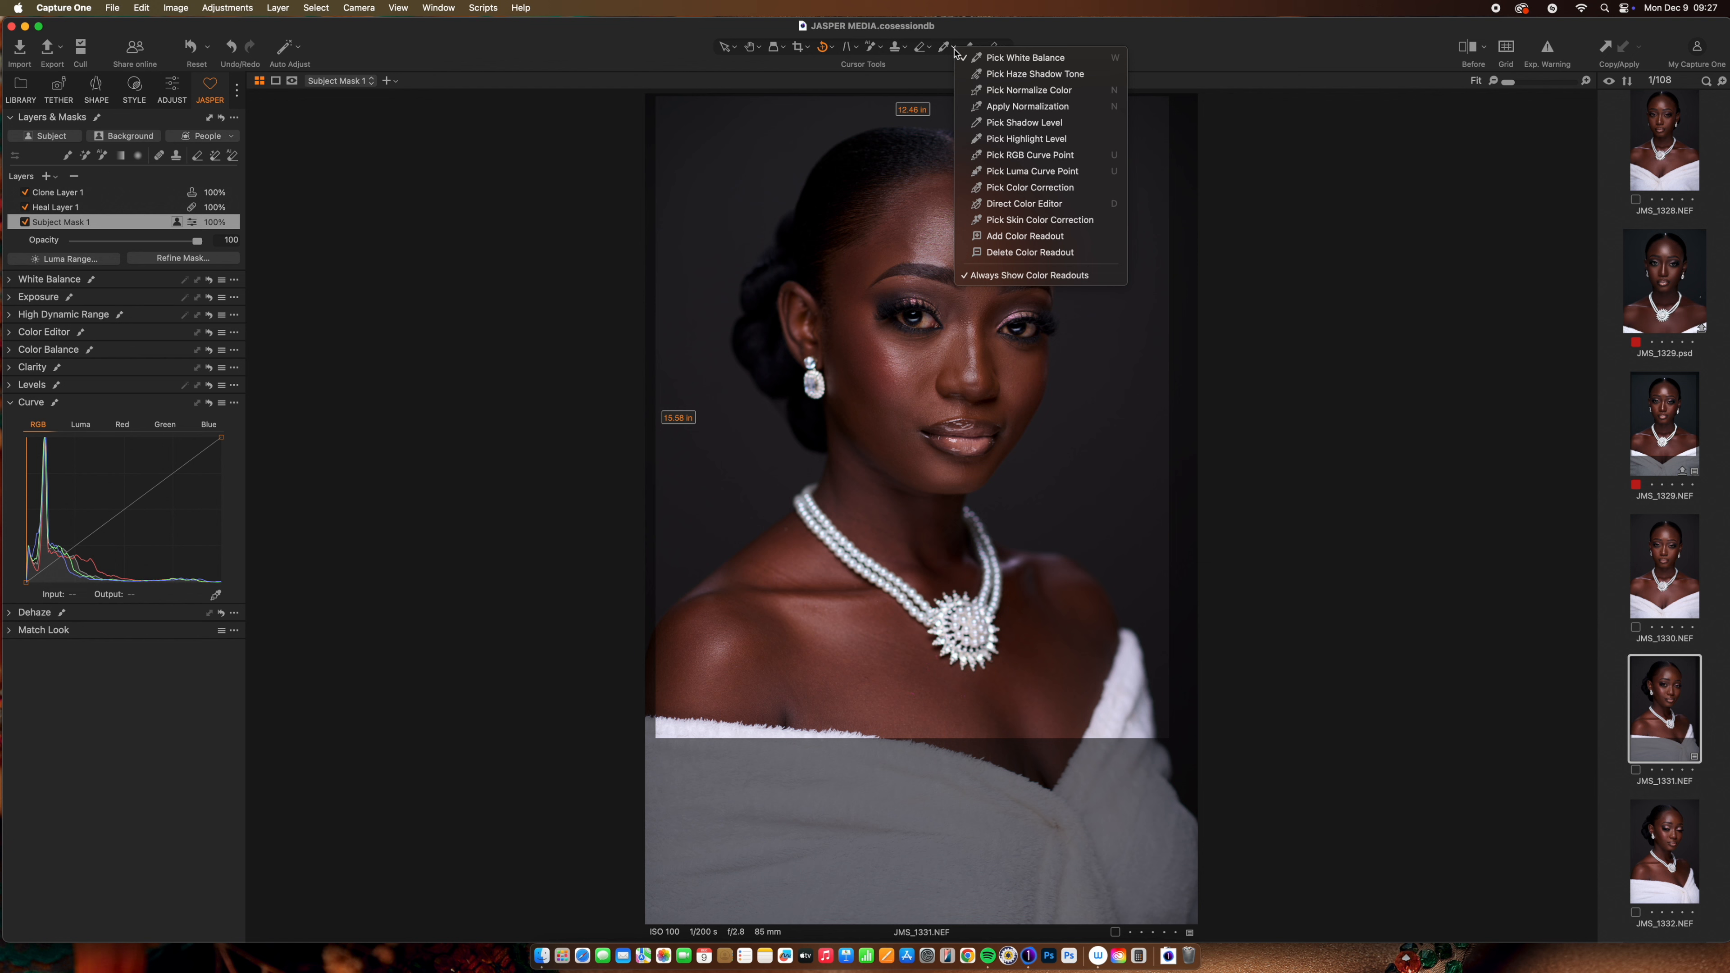
{"action": "left_click", "coordinate": [954, 51]}
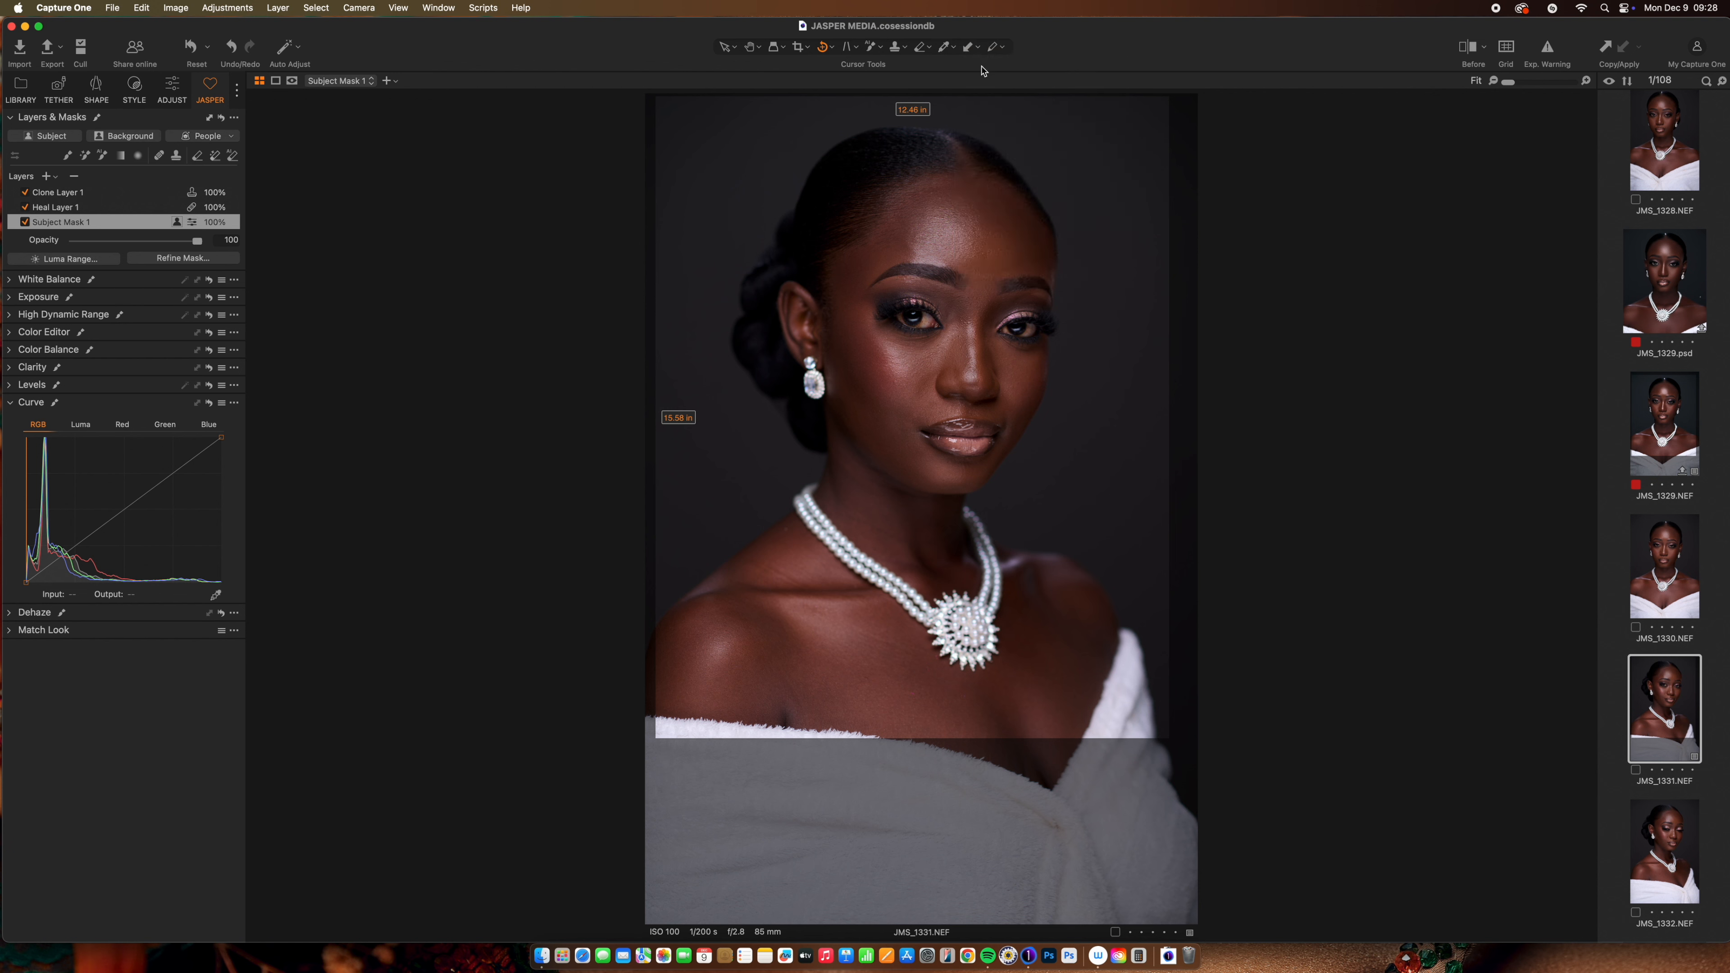
{"action": "left_click", "coordinate": [978, 49]}
{"action": "left_click", "coordinate": [978, 53]}
{"action": "left_click", "coordinate": [1004, 52]}
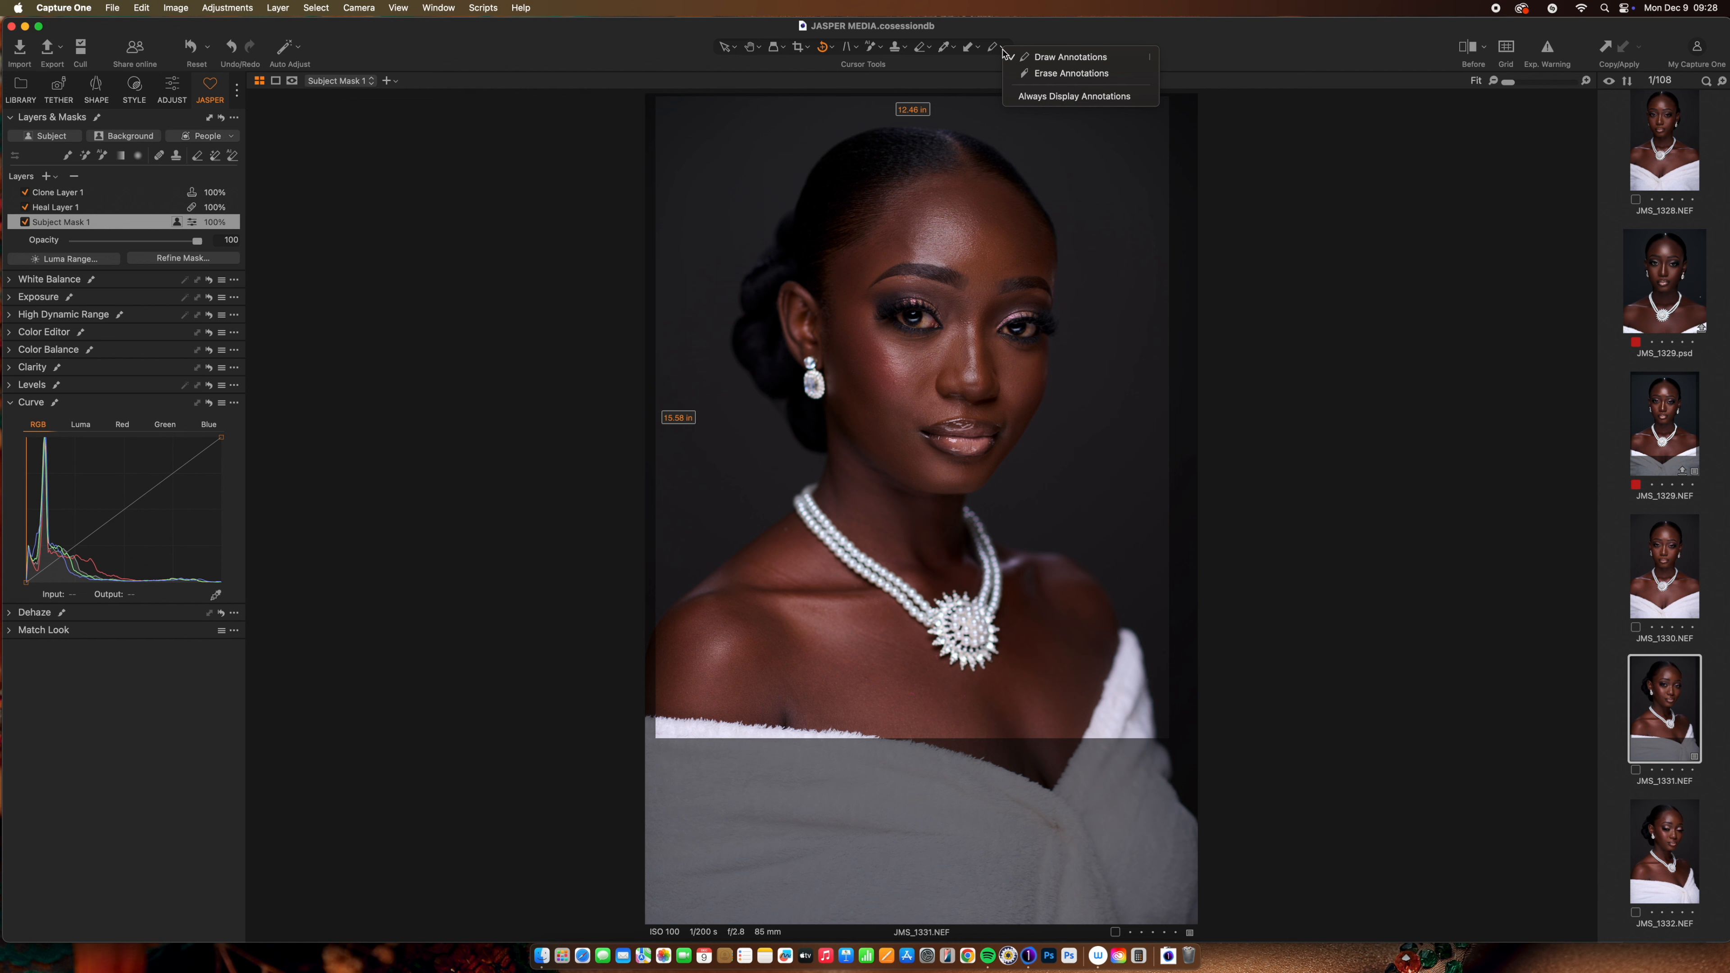
{"action": "left_click", "coordinate": [1075, 38]}
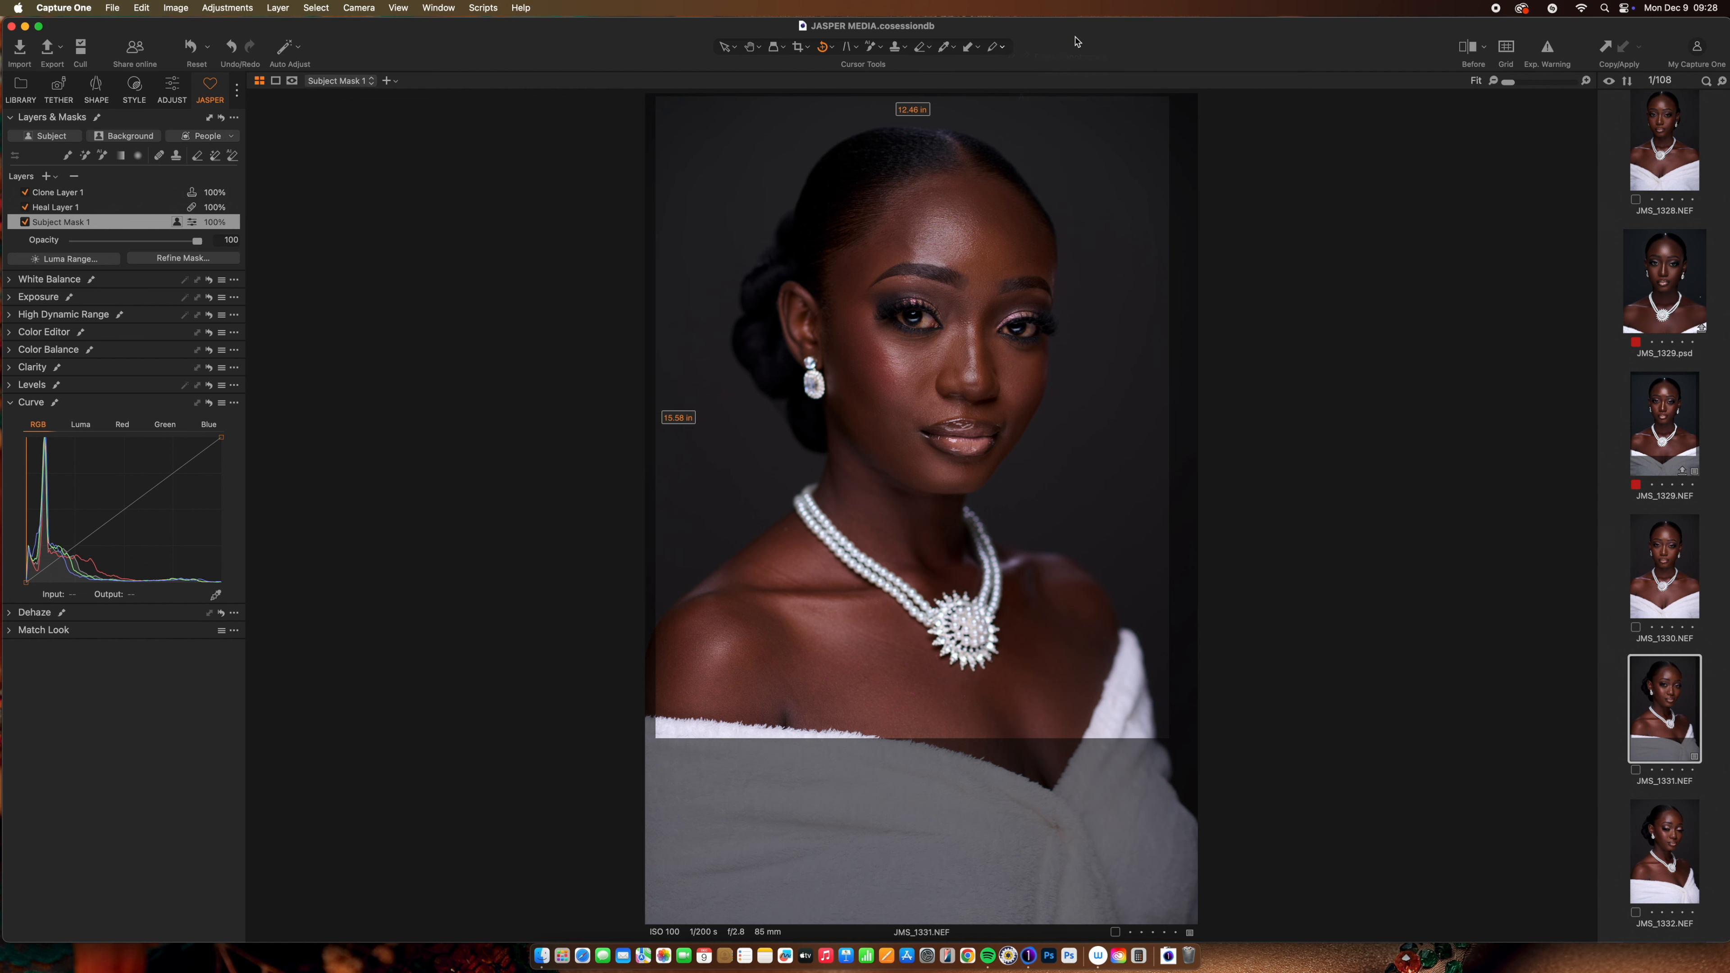
Step: Draw freehand annotation strokes on the dark background beside the face with Draw Annotations and undo them
{"action": "left_click", "coordinate": [995, 48]}
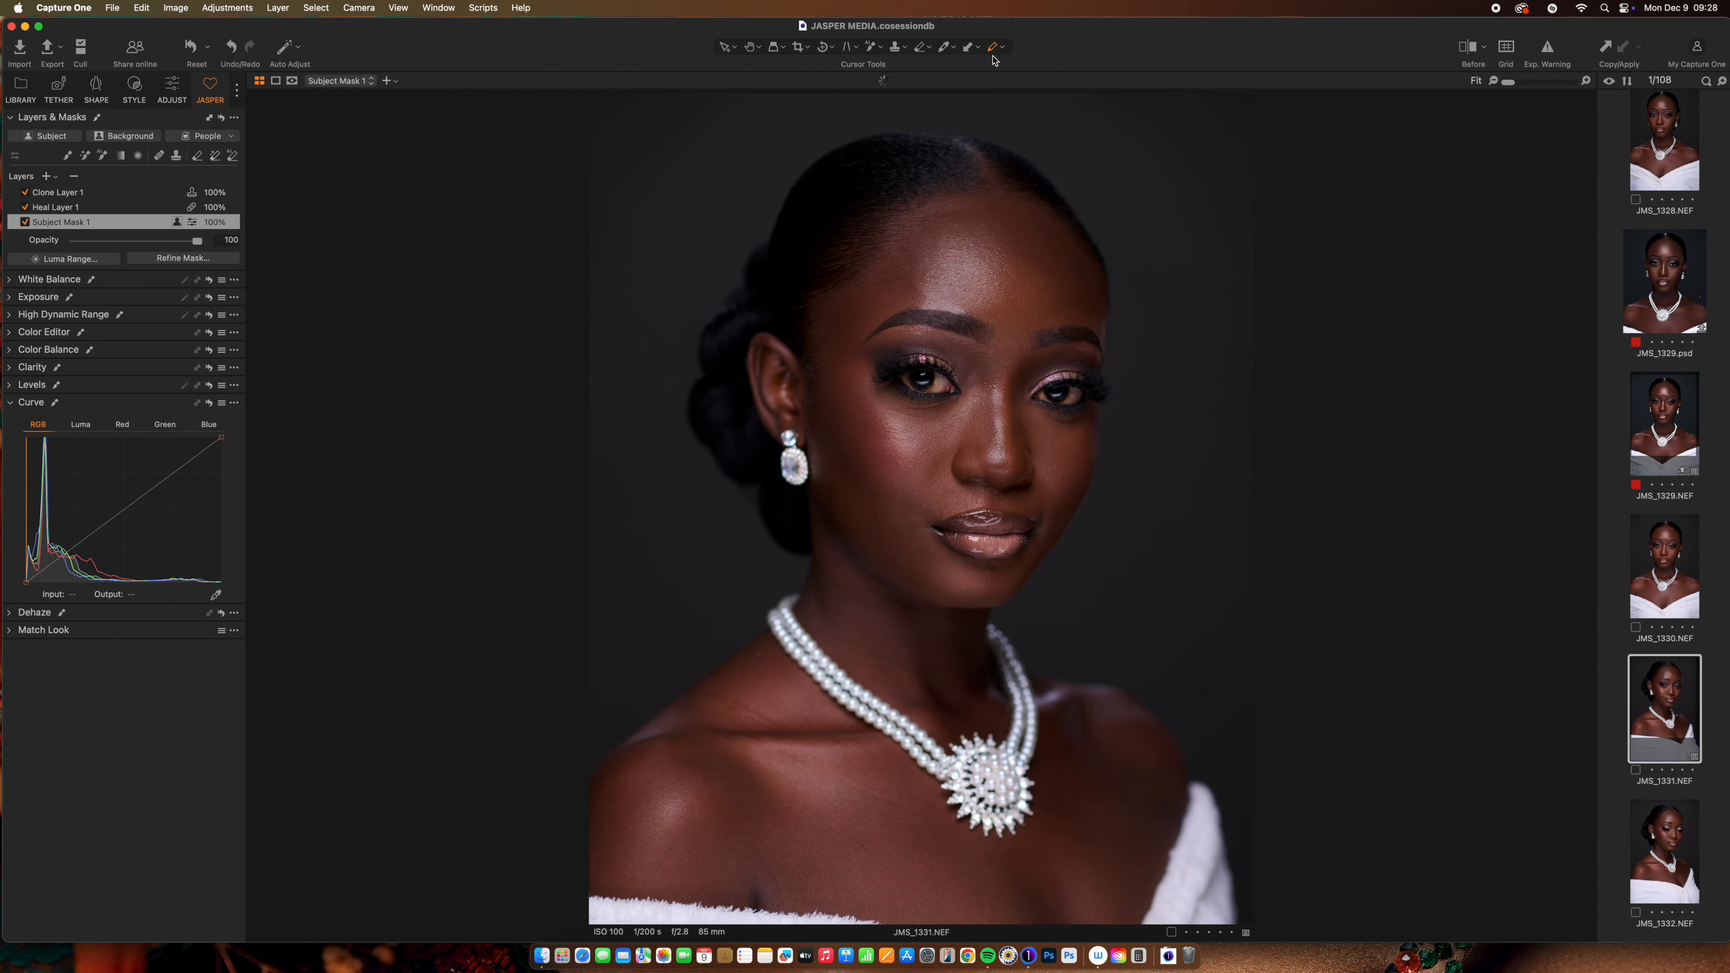
{"action": "mouse_move", "coordinate": [1136, 273]}
{"action": "left_mouse_down"}
{"action": "mouse_move", "coordinate": [1179, 337]}
{"action": "mouse_move", "coordinate": [1161, 371]}
{"action": "left_mouse_up"}
{"action": "mouse_move", "coordinate": [1136, 443]}
{"action": "left_mouse_down"}
{"action": "mouse_move", "coordinate": [1182, 436]}
{"action": "mouse_move", "coordinate": [1128, 488]}
{"action": "mouse_move", "coordinate": [1140, 532]}
{"action": "mouse_move", "coordinate": [1163, 520]}
{"action": "mouse_move", "coordinate": [1185, 538]}
{"action": "mouse_move", "coordinate": [1153, 563]}
{"action": "left_mouse_up"}
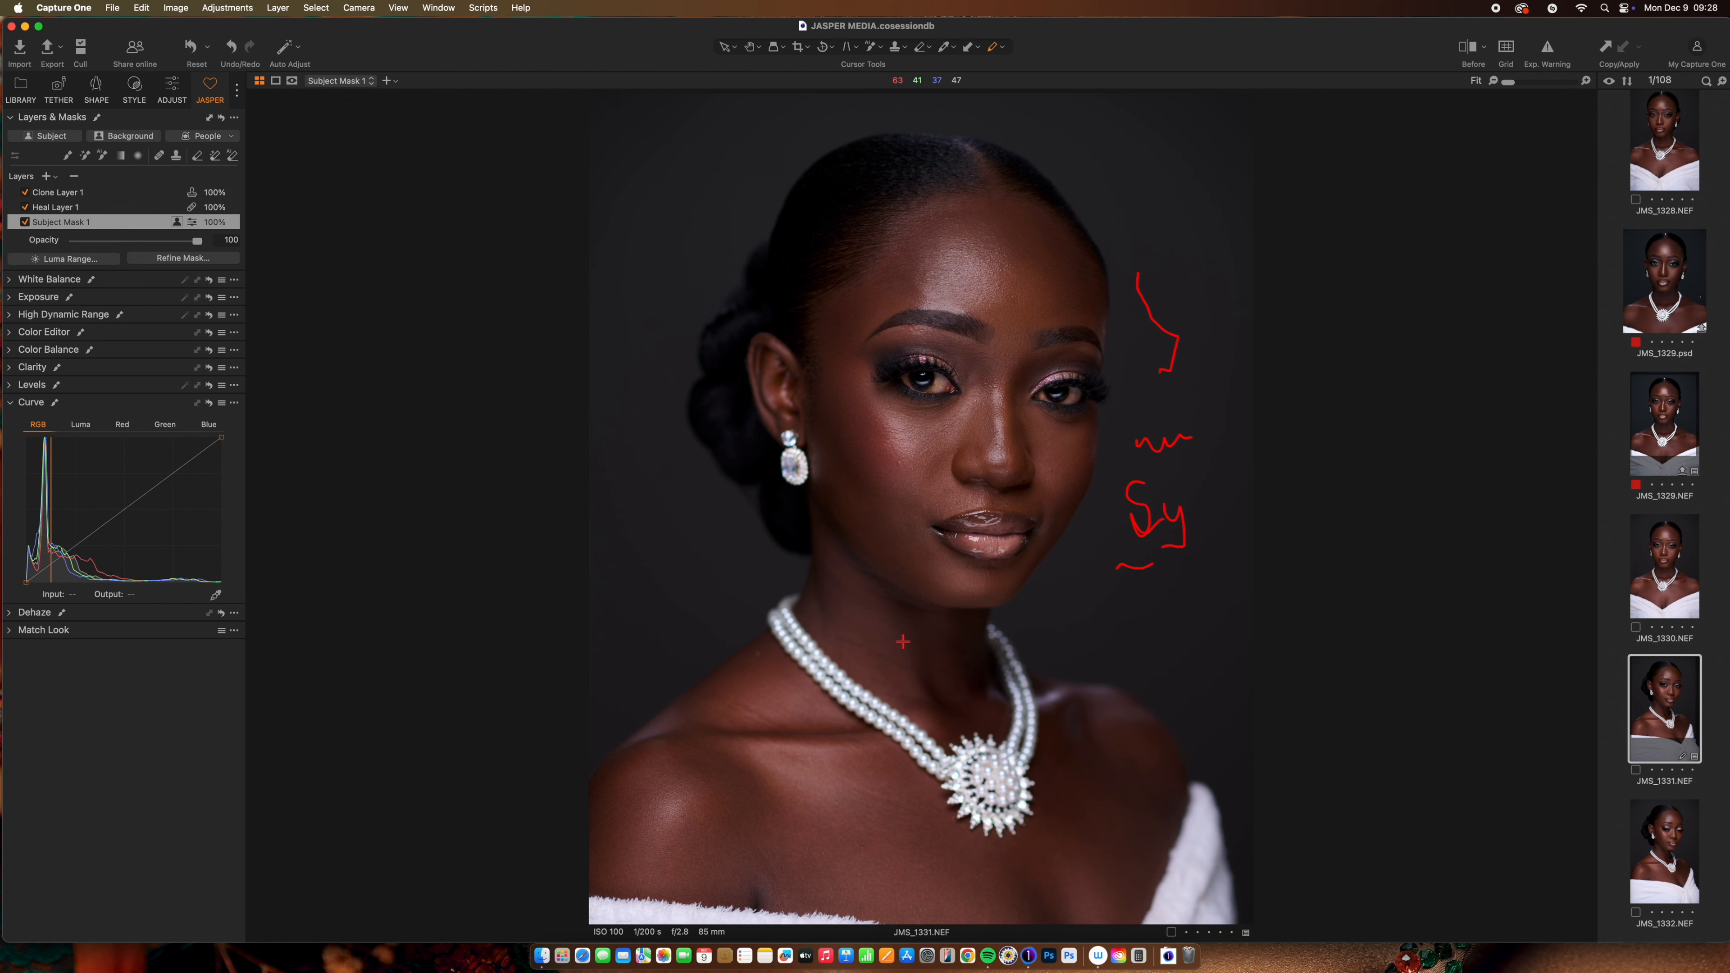
{"action": "key", "text": "super+z"}
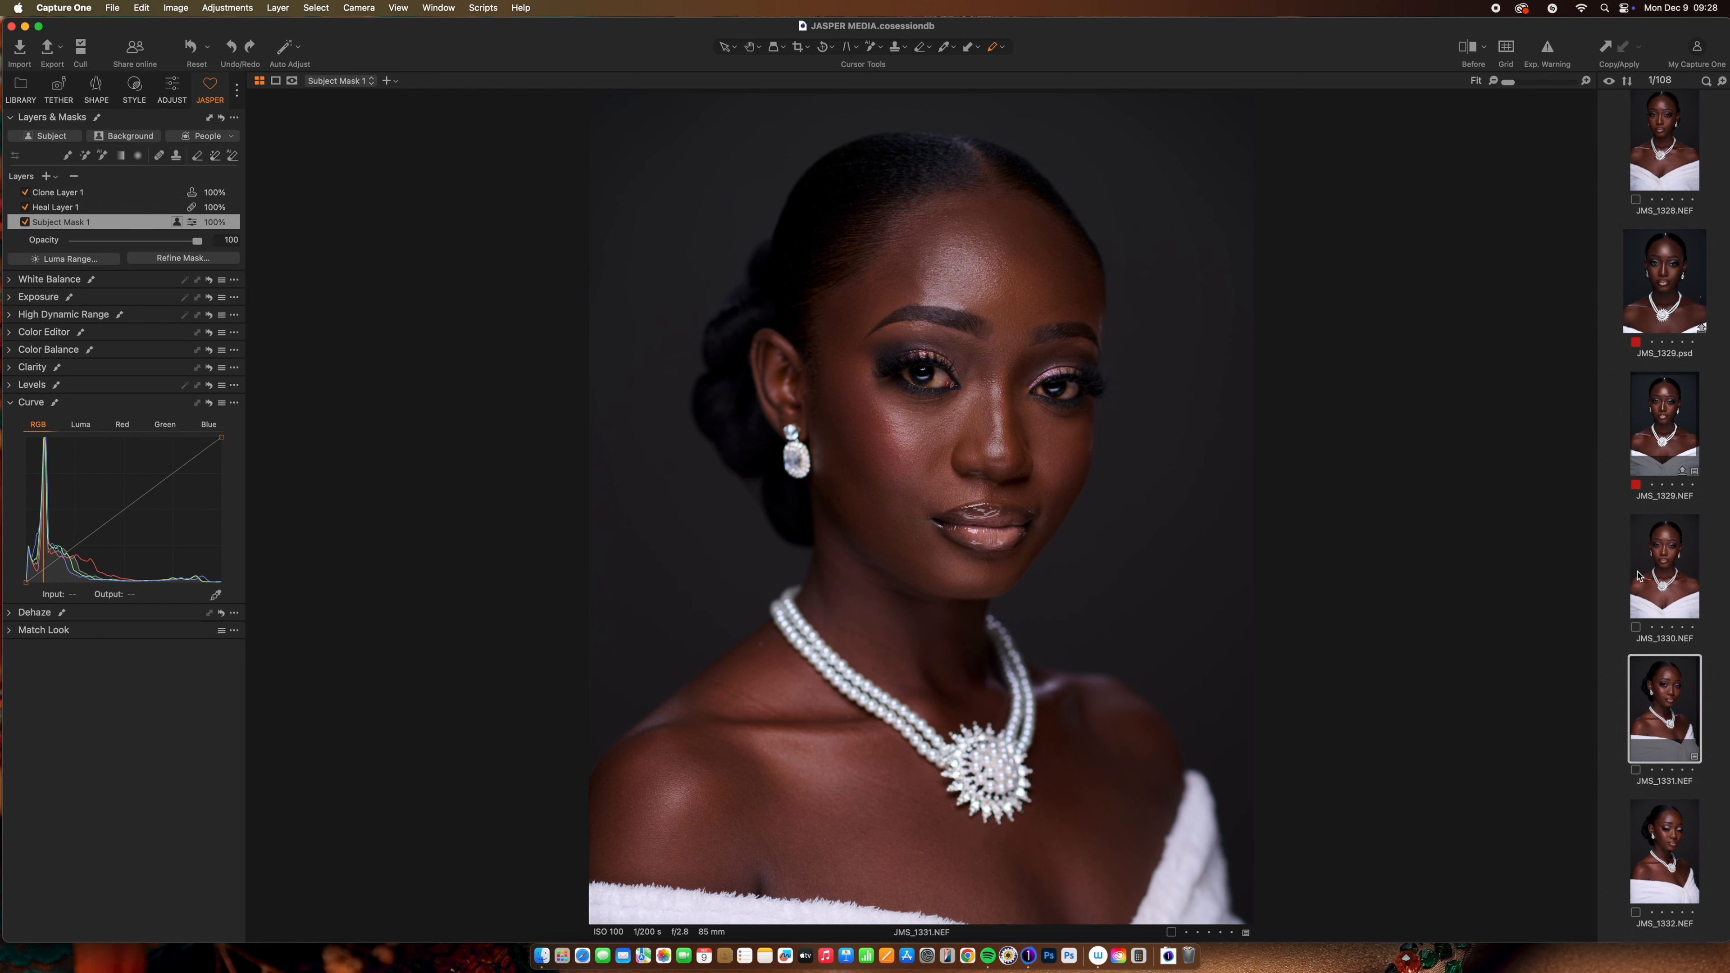
Step: Apply Auto Adjust to JMS_1330.NEF and undo the adjustment
{"action": "left_click", "coordinate": [1667, 571]}
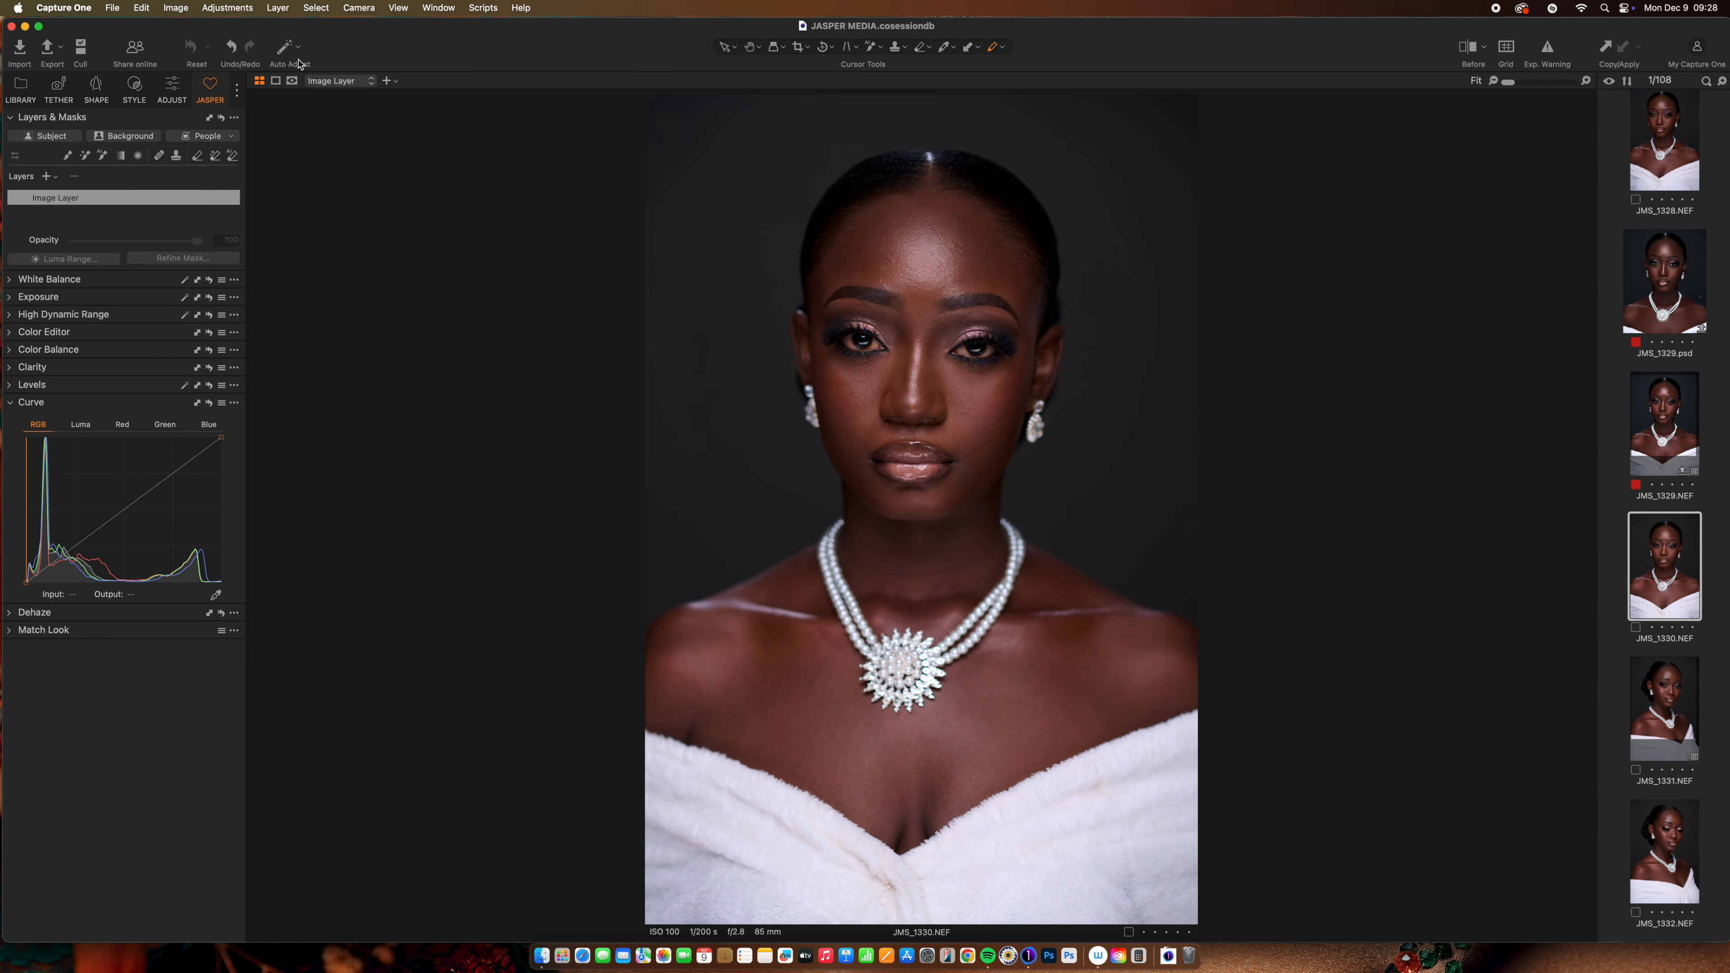
{"action": "left_click", "coordinate": [284, 49]}
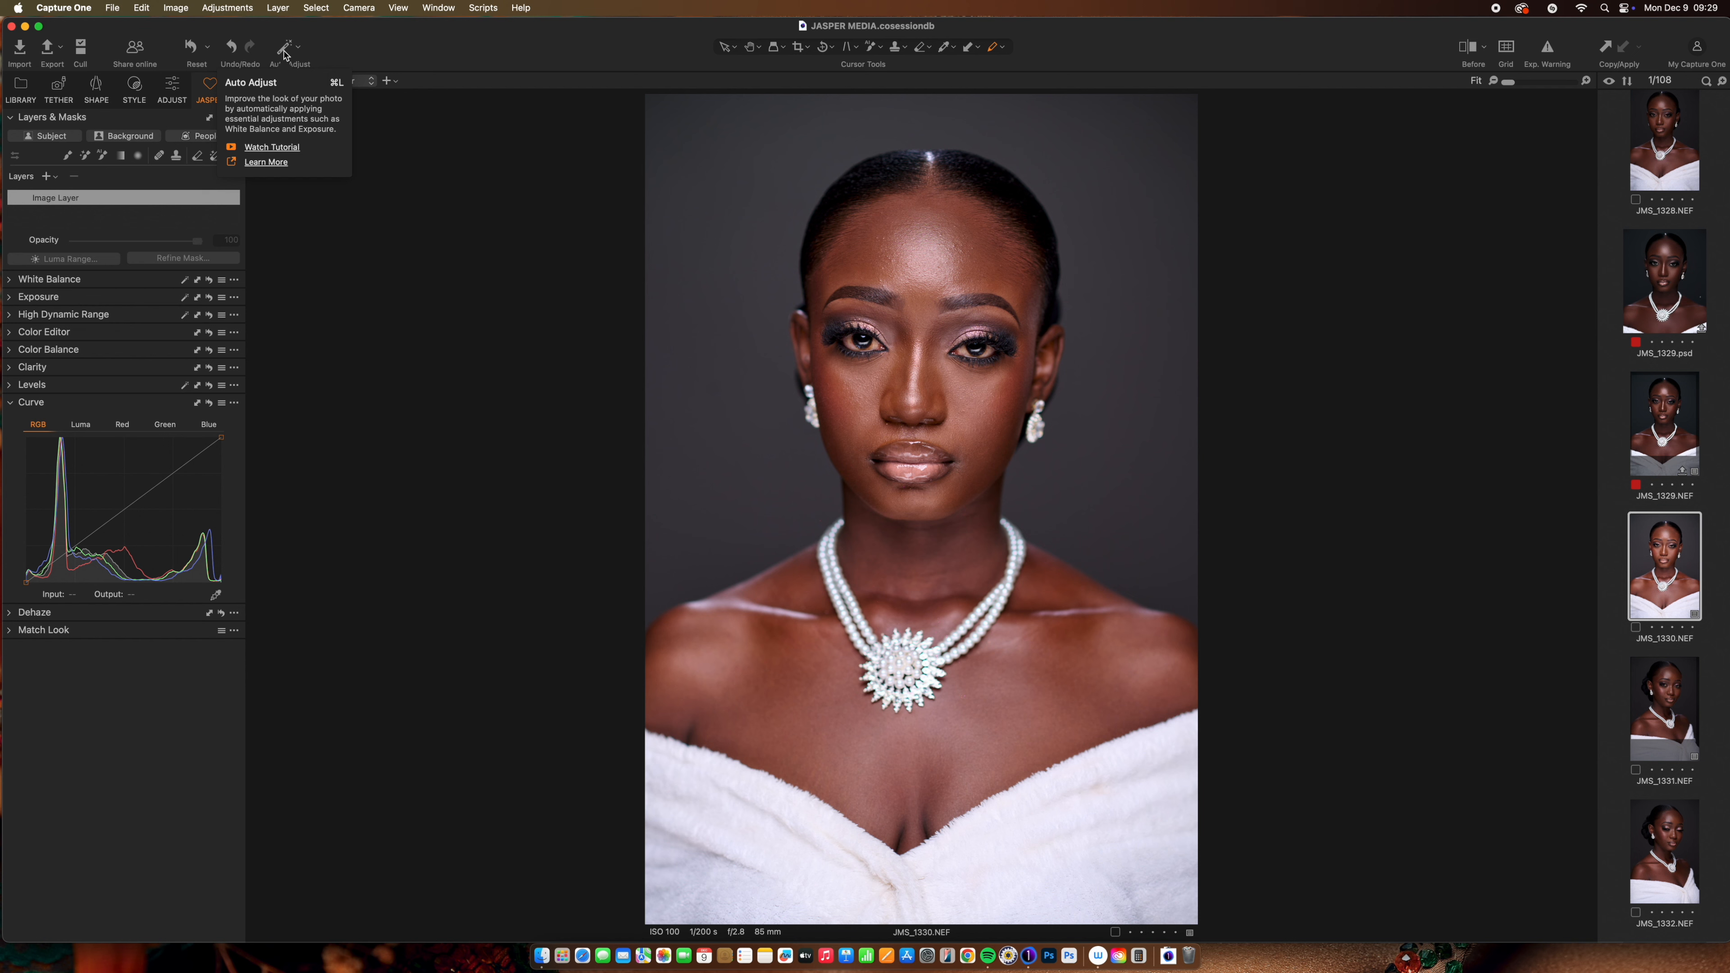
{"action": "key", "text": "super+z"}
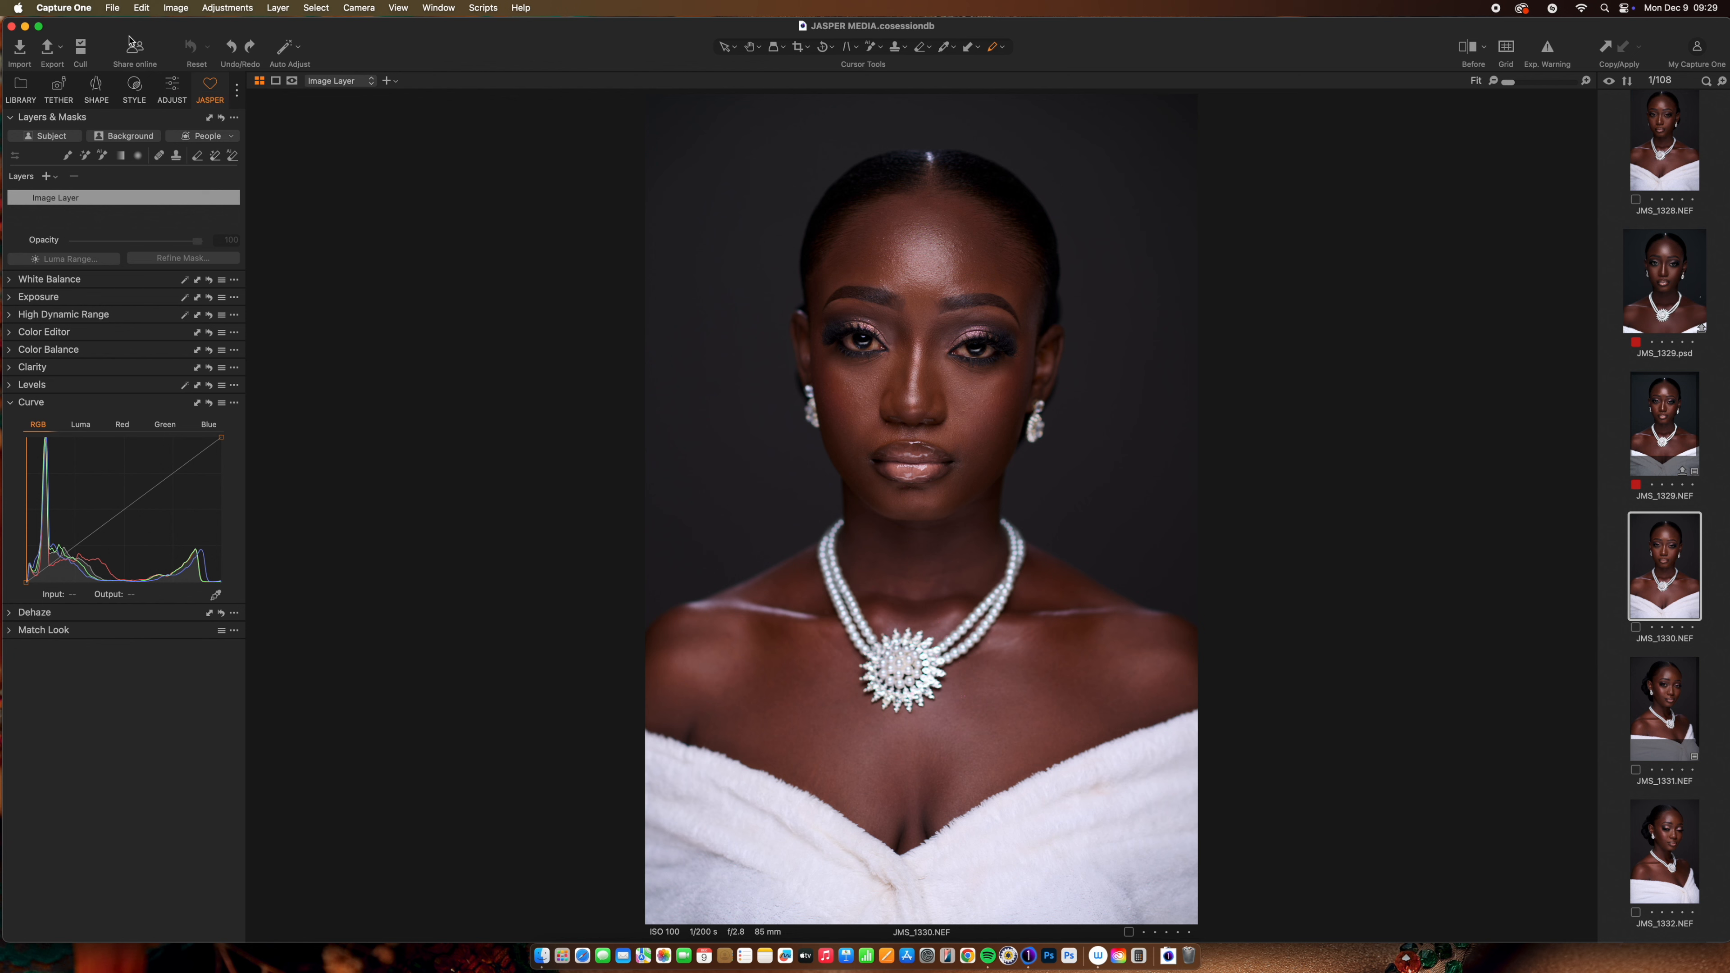
Step: Review the online sharing options and watermark settings, choose Capture Folder as the collection, and leave without sharing it
{"action": "mouse_move", "coordinate": [131, 56]}
{"action": "left_click", "coordinate": [133, 48]}
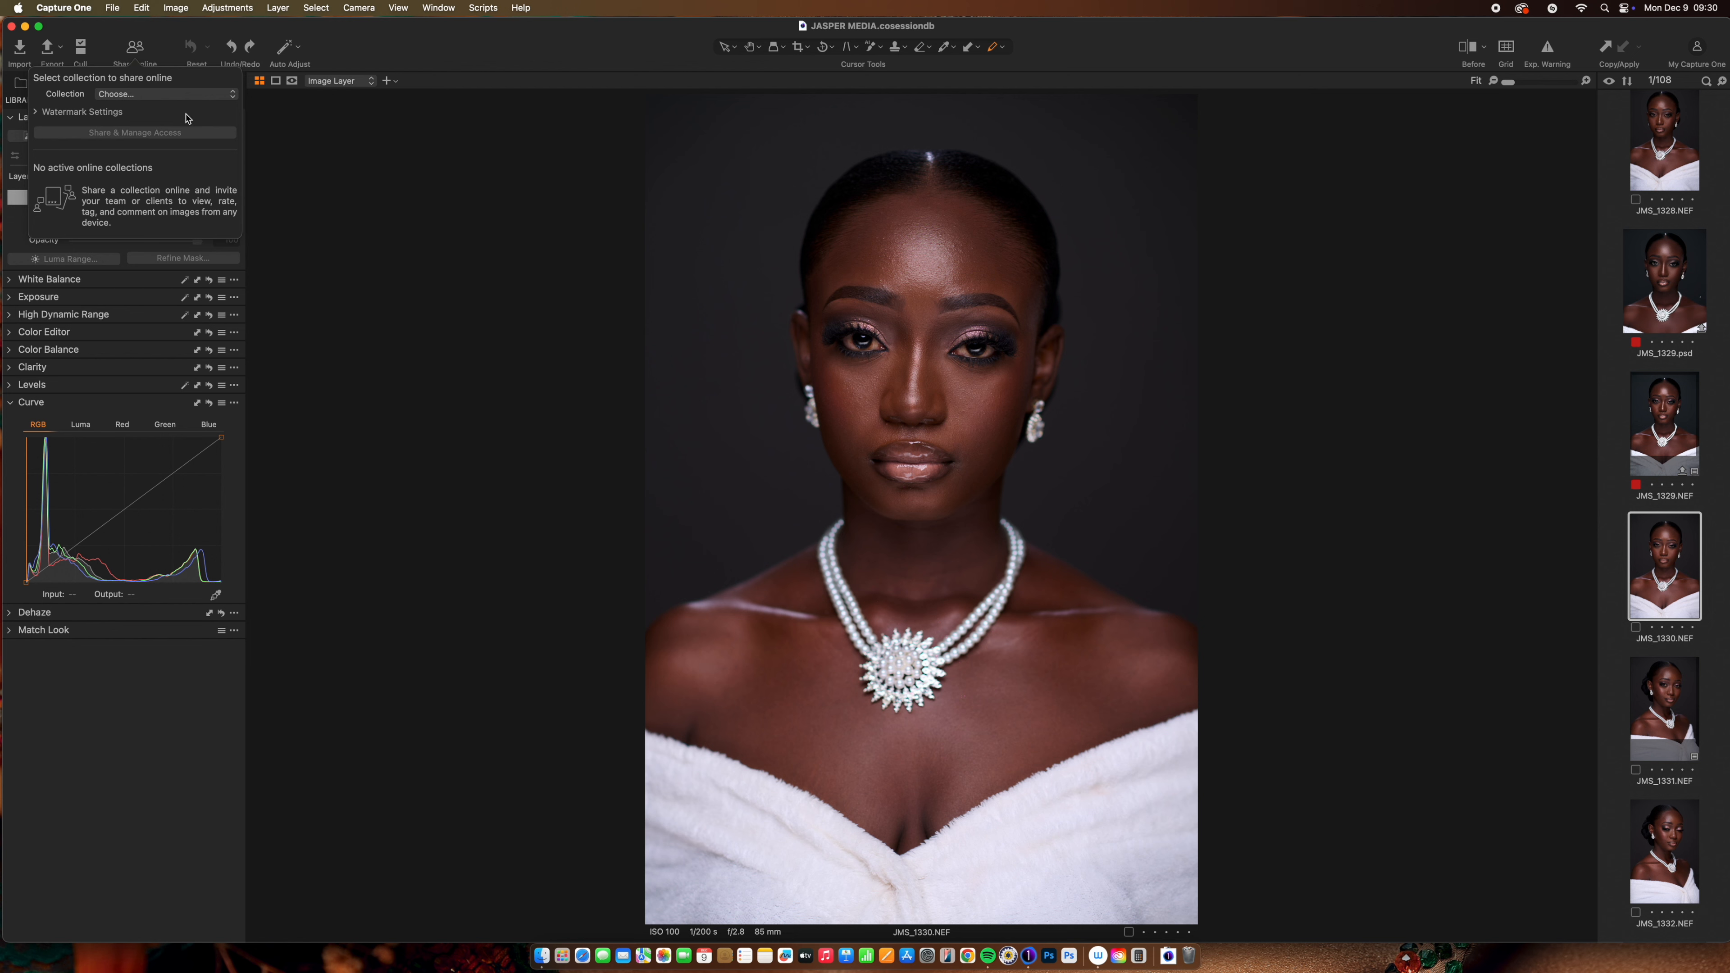
{"action": "left_click", "coordinate": [199, 101]}
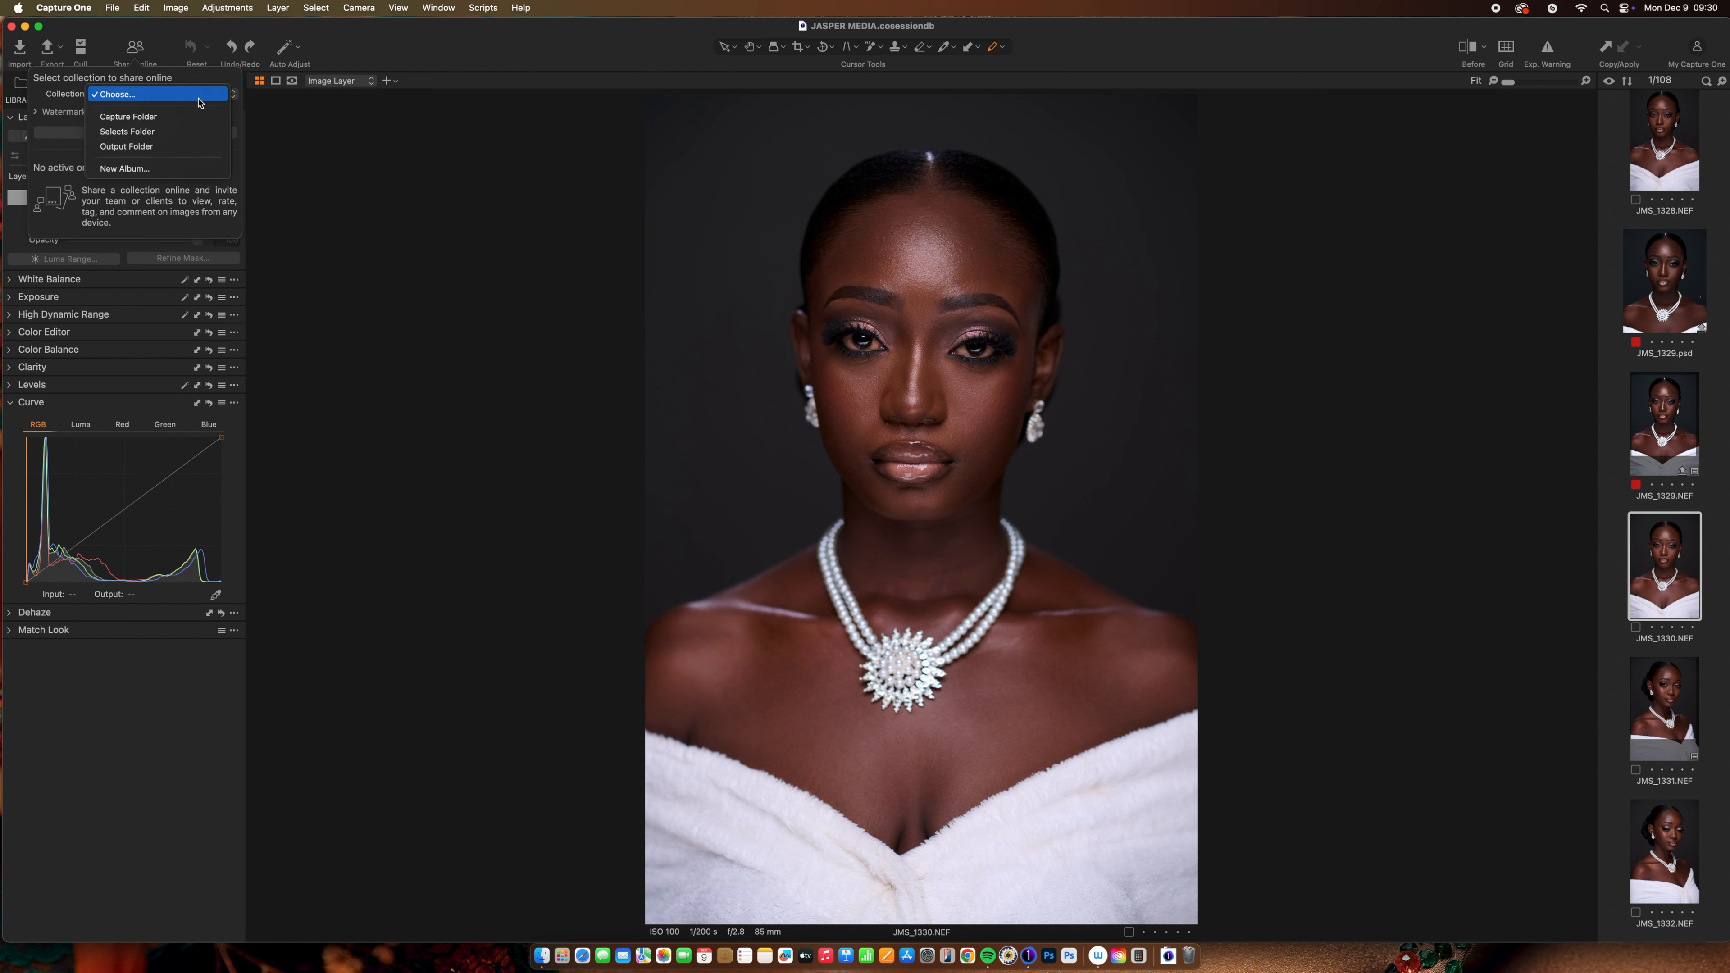
{"action": "left_click", "coordinate": [50, 106]}
{"action": "left_click", "coordinate": [36, 112]}
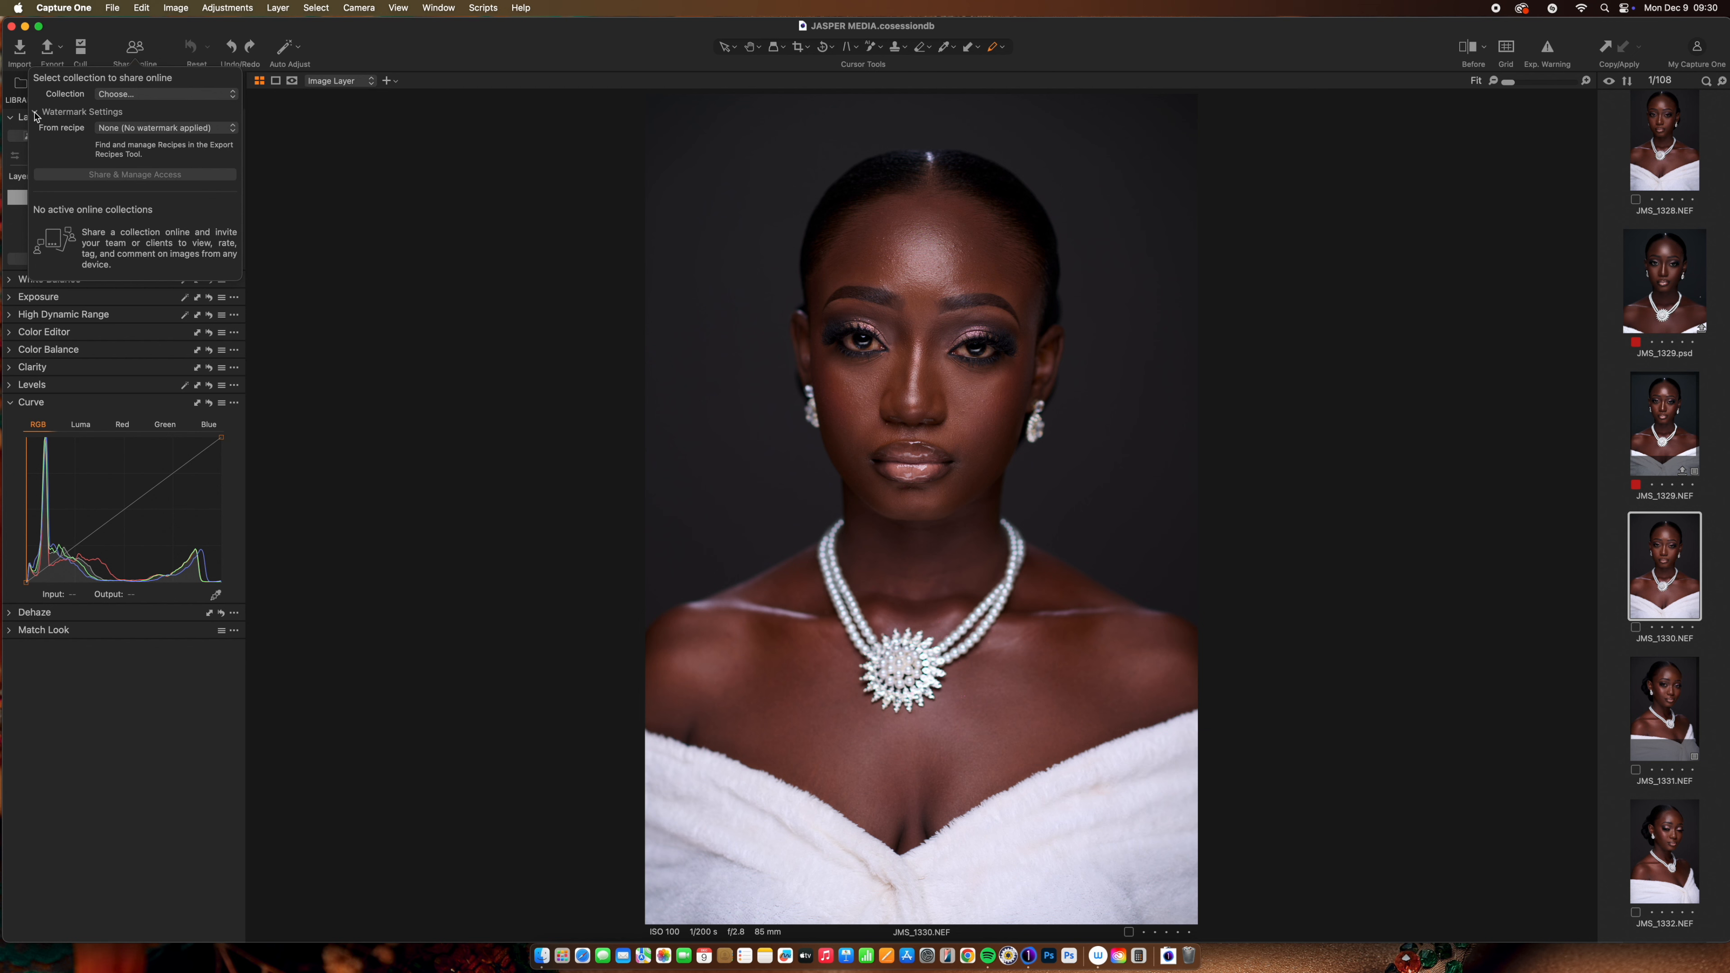
{"action": "left_click", "coordinate": [36, 114]}
{"action": "left_click", "coordinate": [143, 97]}
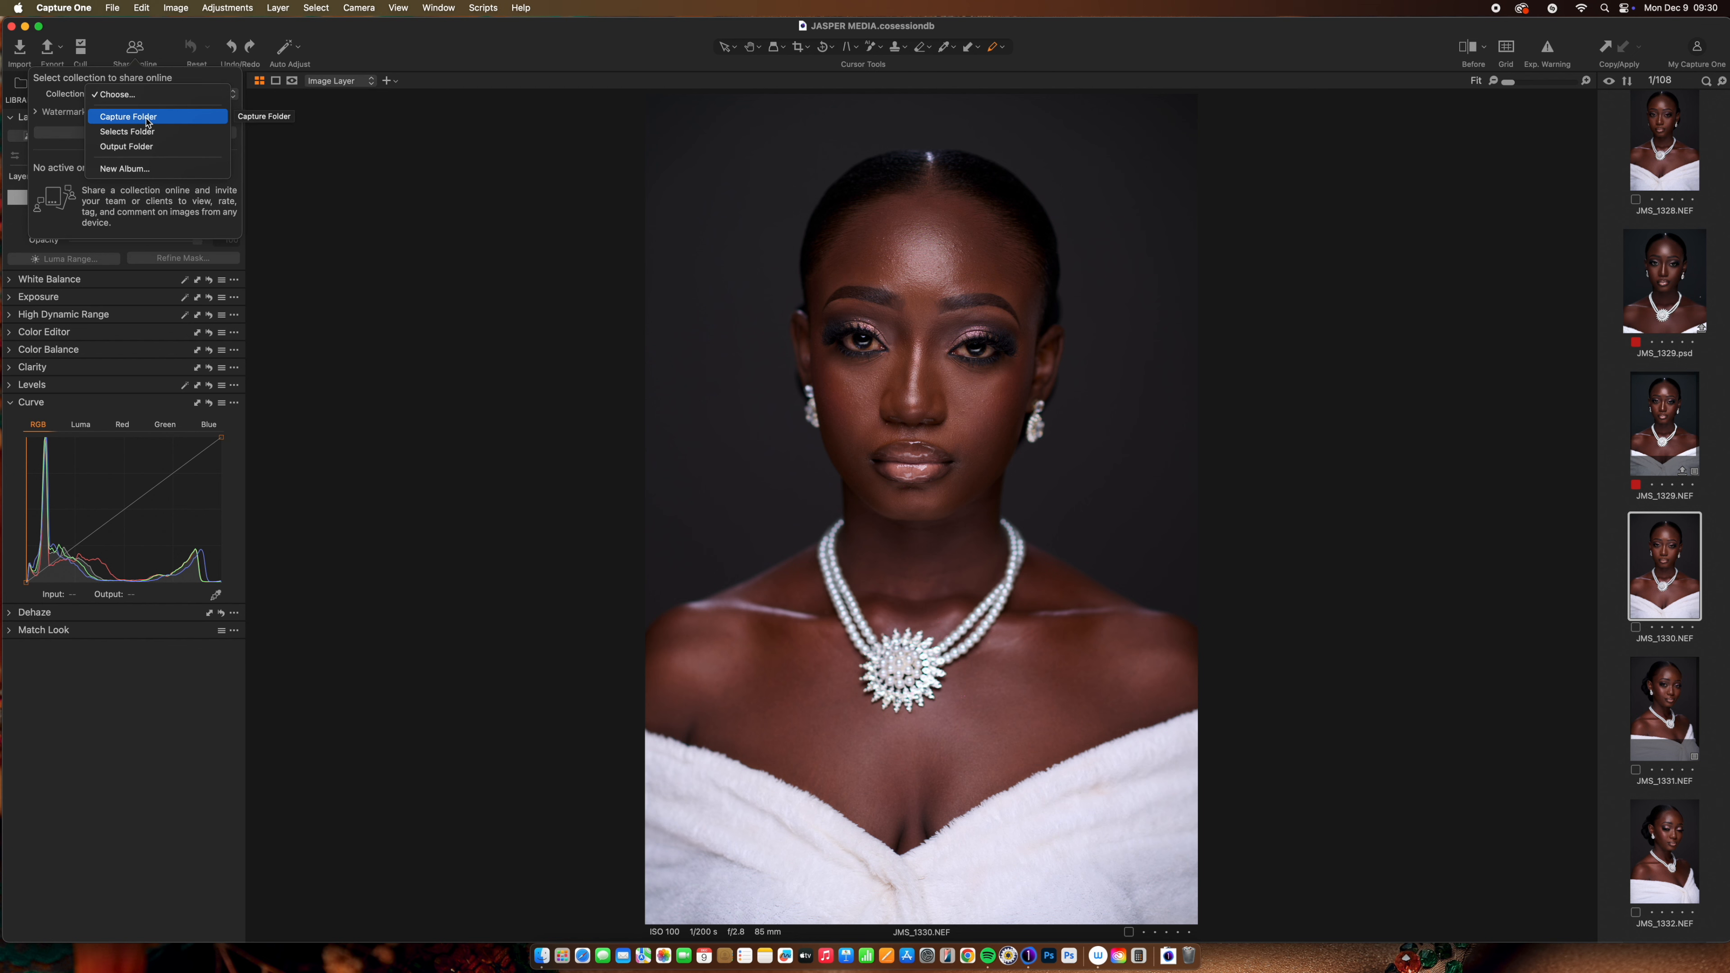
{"action": "left_click", "coordinate": [146, 117]}
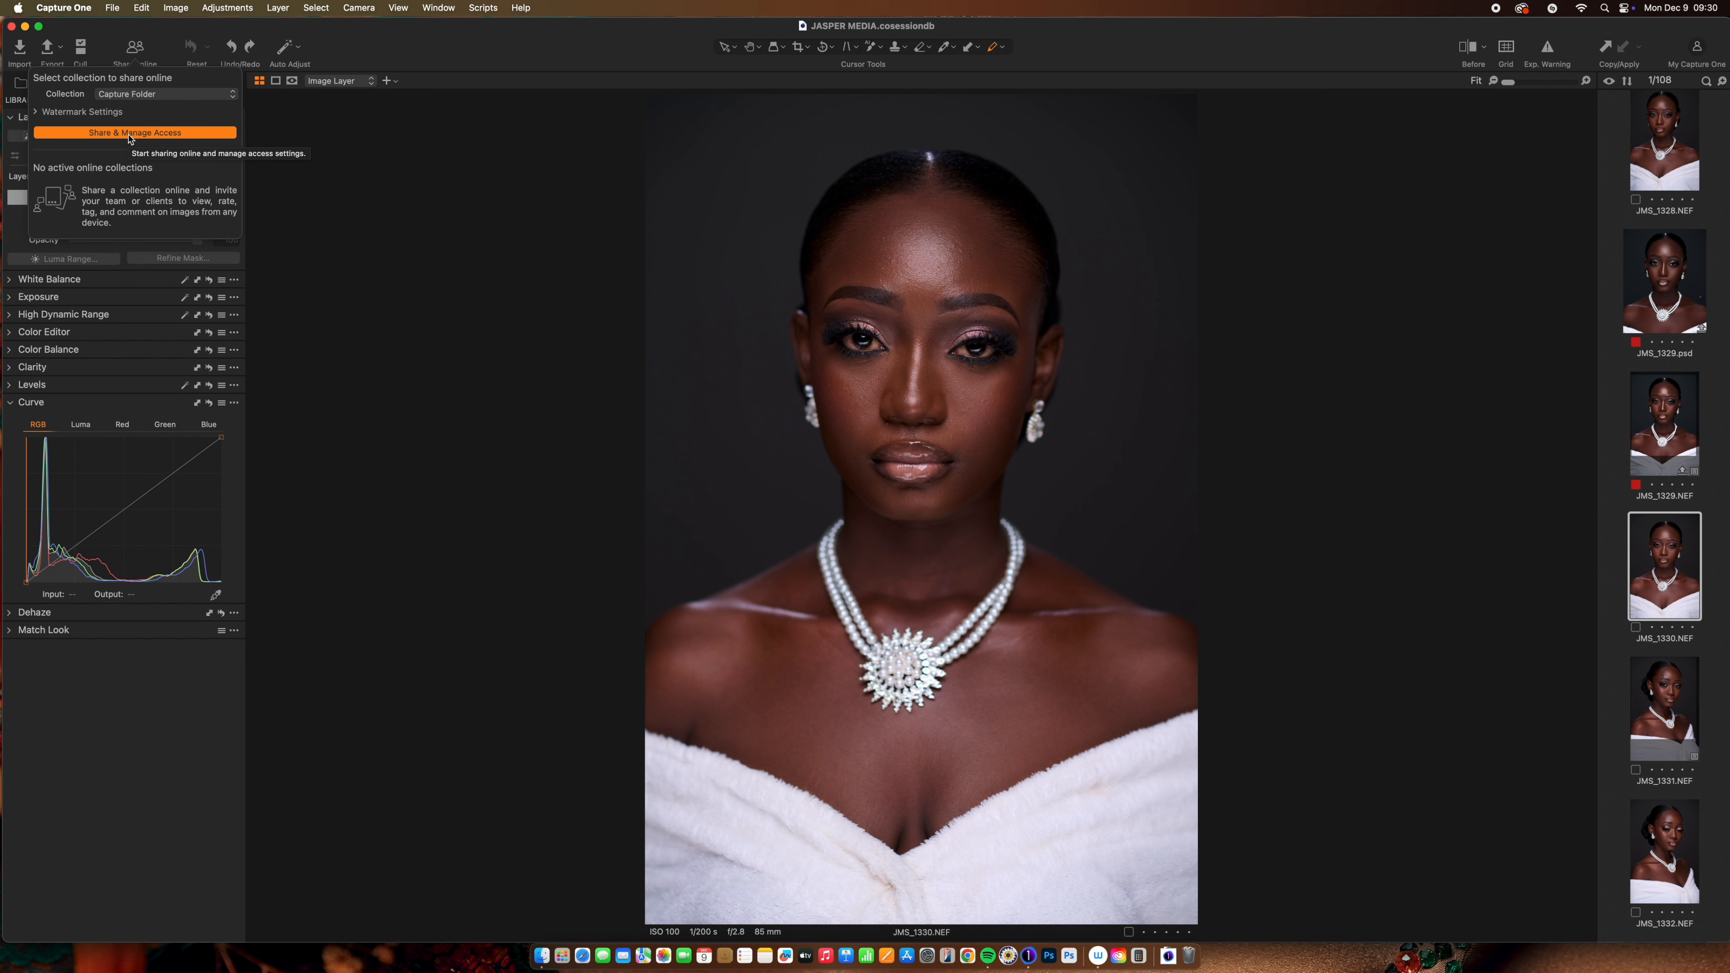
{"action": "left_click", "coordinate": [104, 44]}
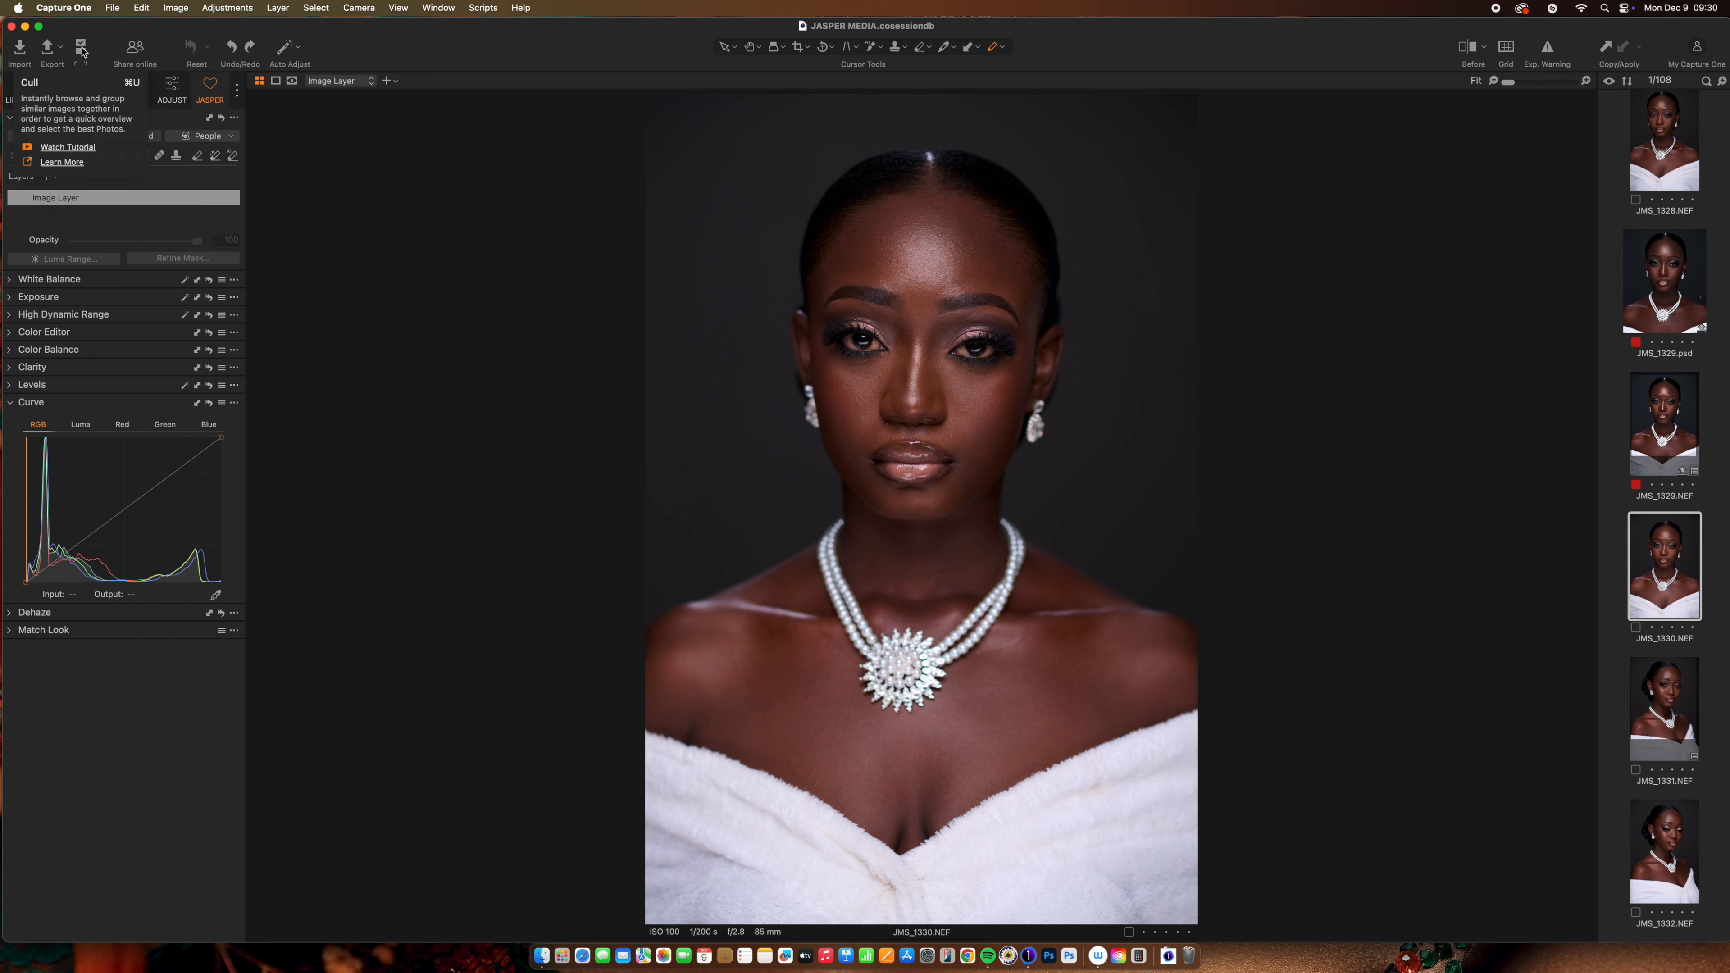
Step: Open the session's images for culling and enable grouping by similarity
{"action": "left_click", "coordinate": [81, 49]}
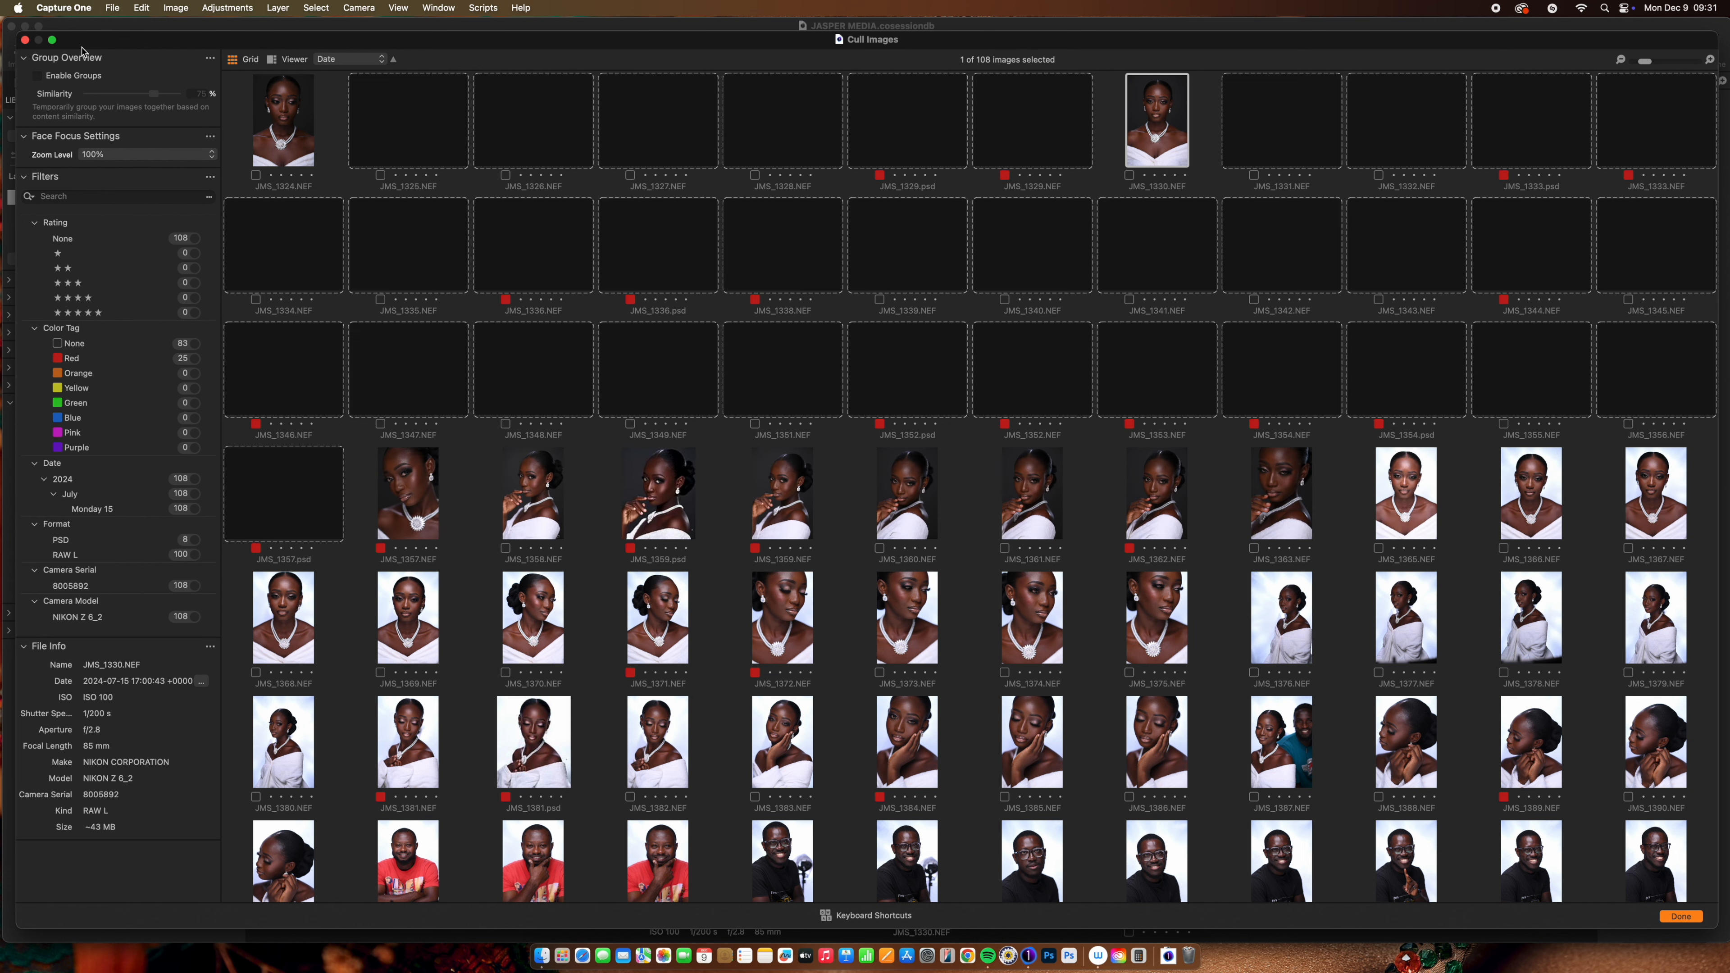
{"action": "left_click", "coordinate": [39, 76]}
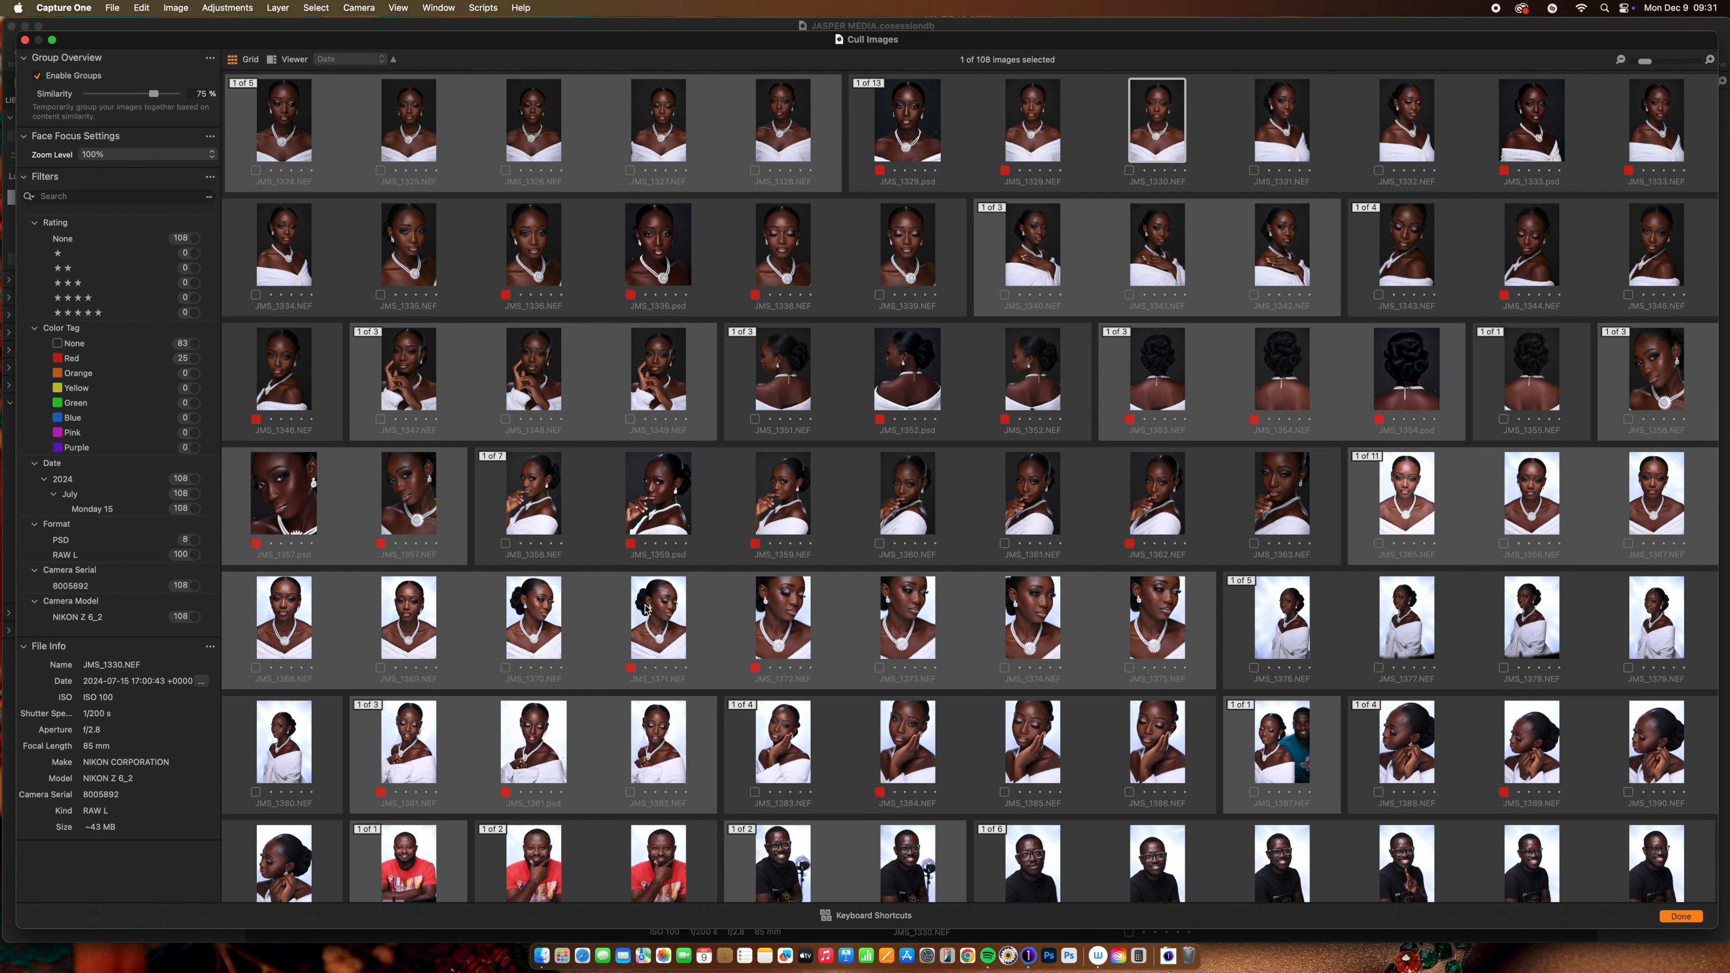
Step: View frames JMS_1359.NEF, JMS_1362.NEF and JMS_1363.NEF of the hand-to-chin group enlarged in the culling viewer
{"action": "left_click", "coordinate": [529, 504]}
{"action": "double_click", "coordinate": [530, 504]}
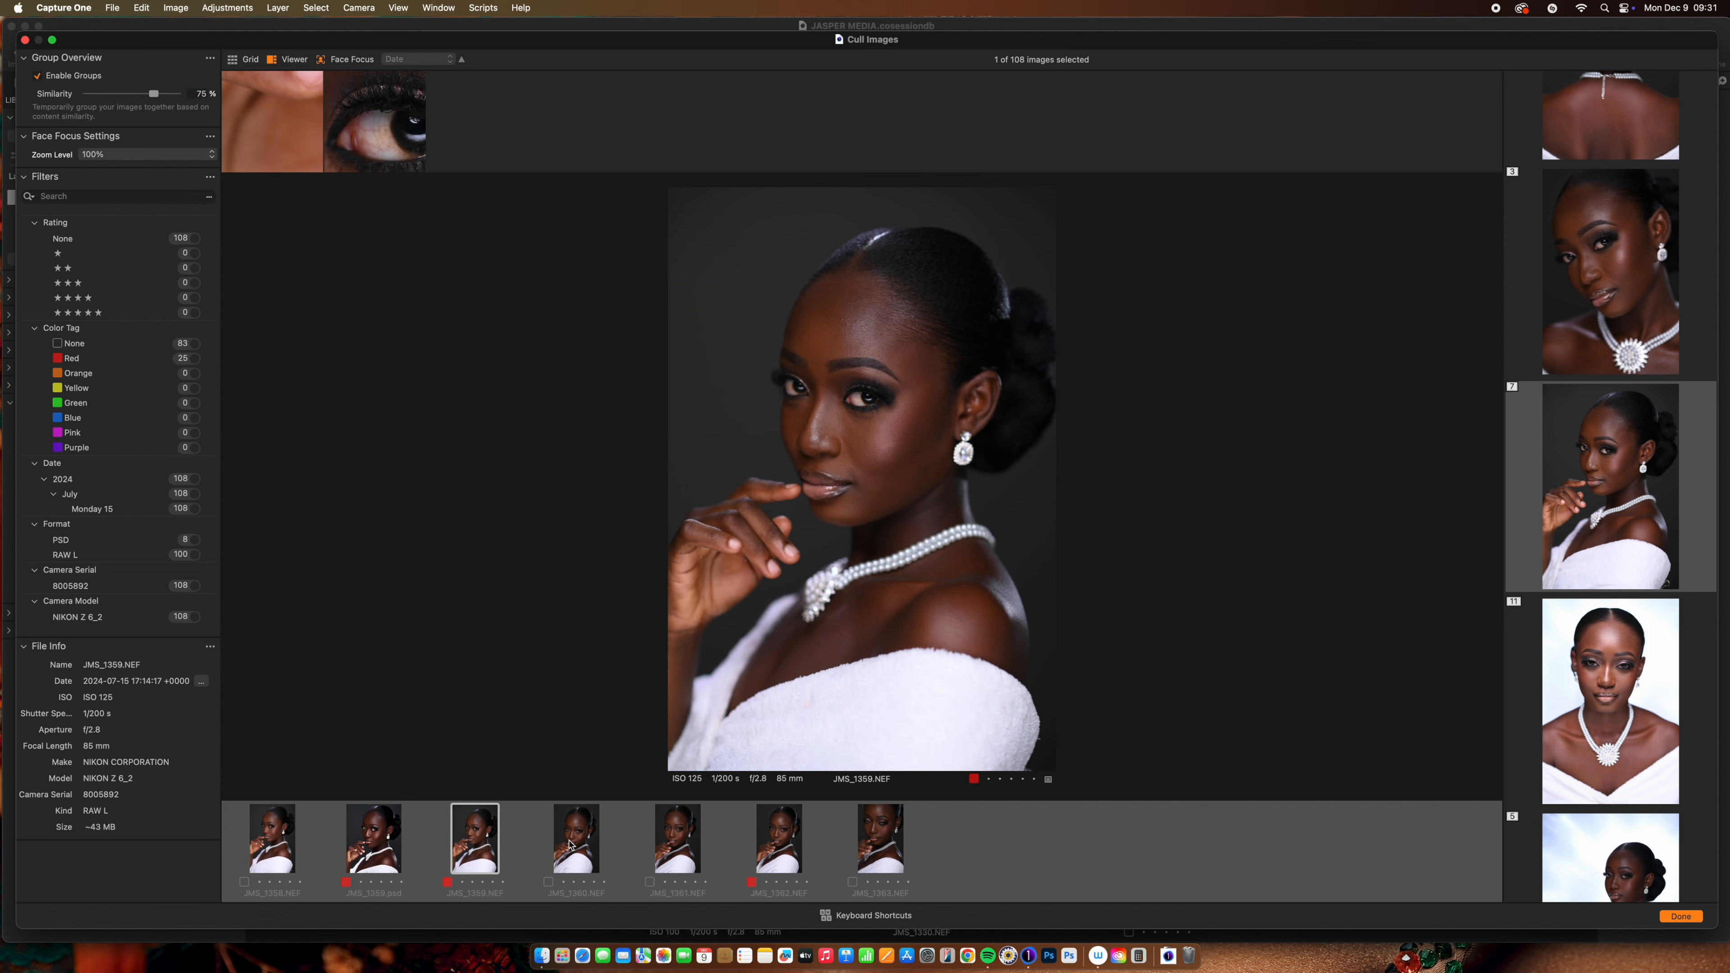
{"action": "key", "text": "Right"}
{"action": "left_click", "coordinate": [794, 850]}
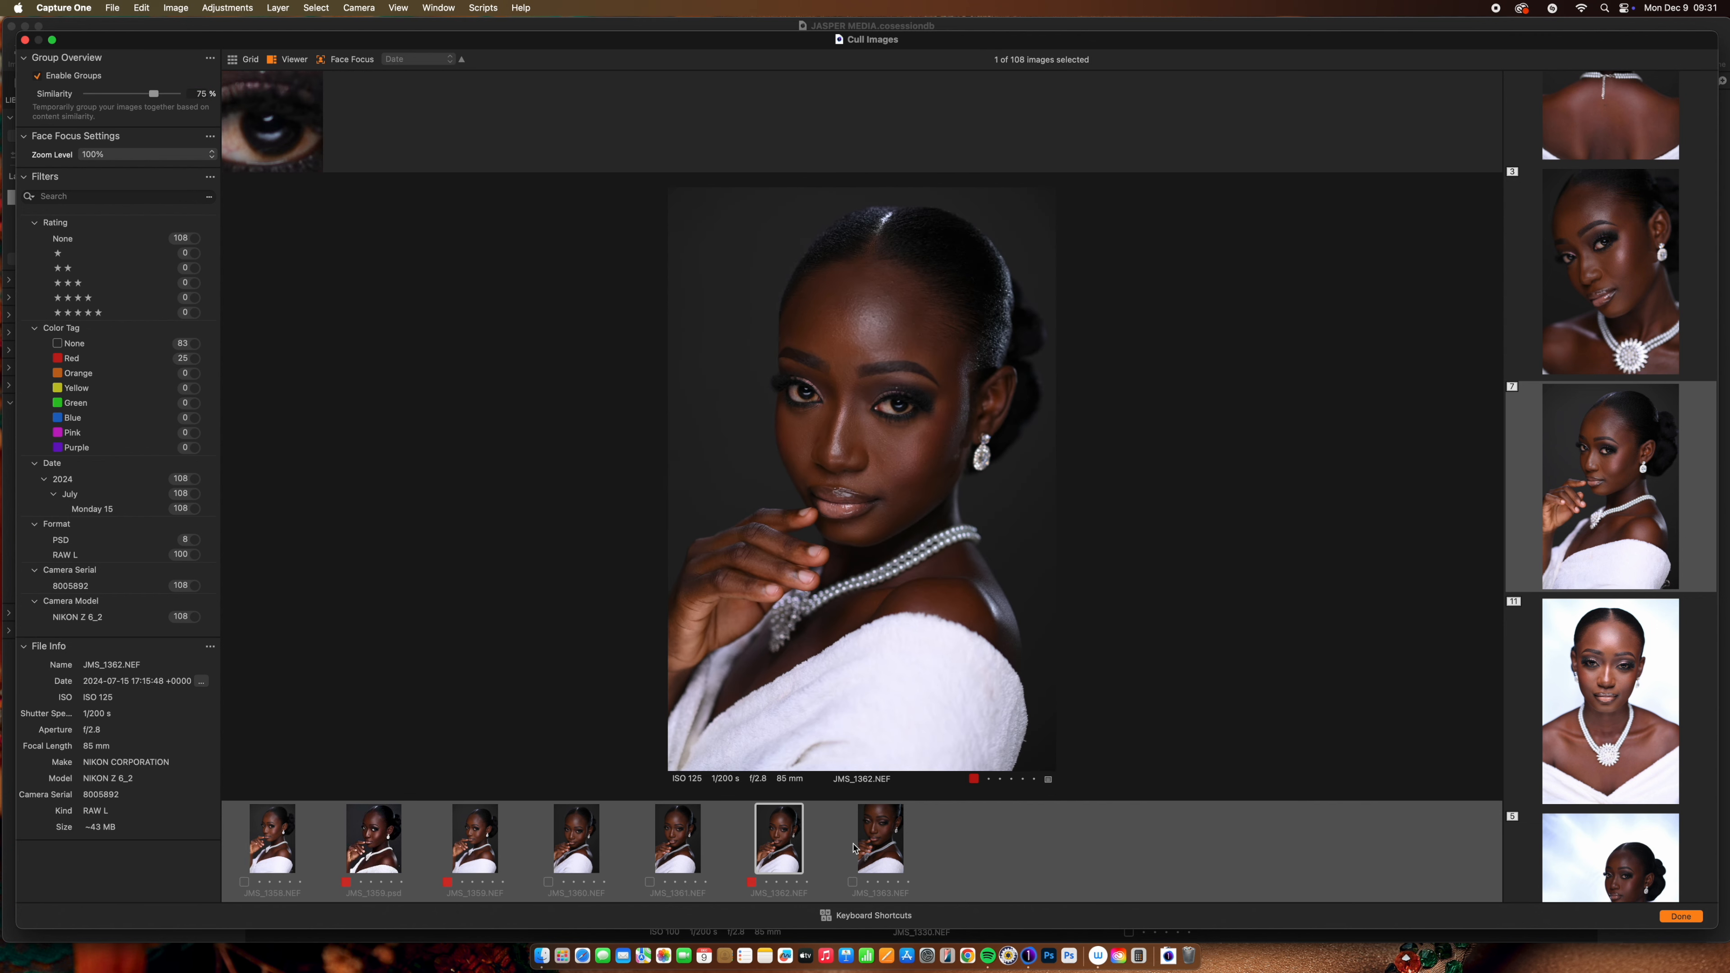
{"action": "left_click", "coordinate": [863, 847]}
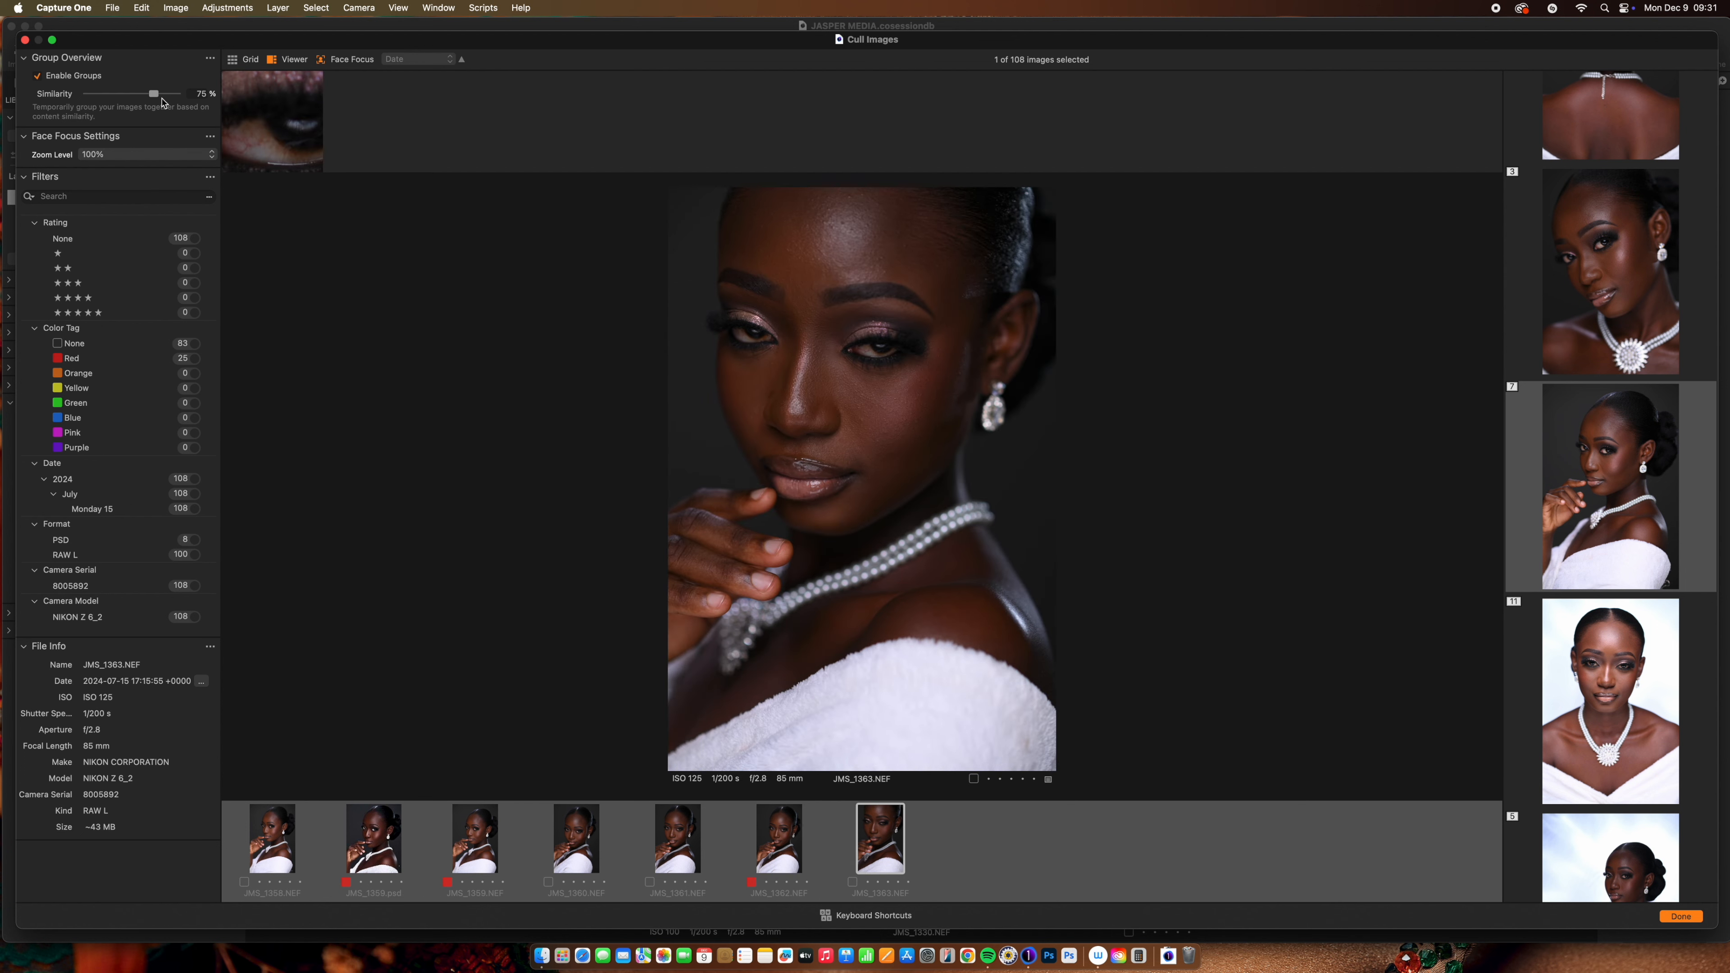
Step: Try a group similarity of 85%, set it to 64%, and close the Cull Images window
{"action": "left_click_drag", "start_coordinate": [154, 93], "coordinate": [163, 94]}
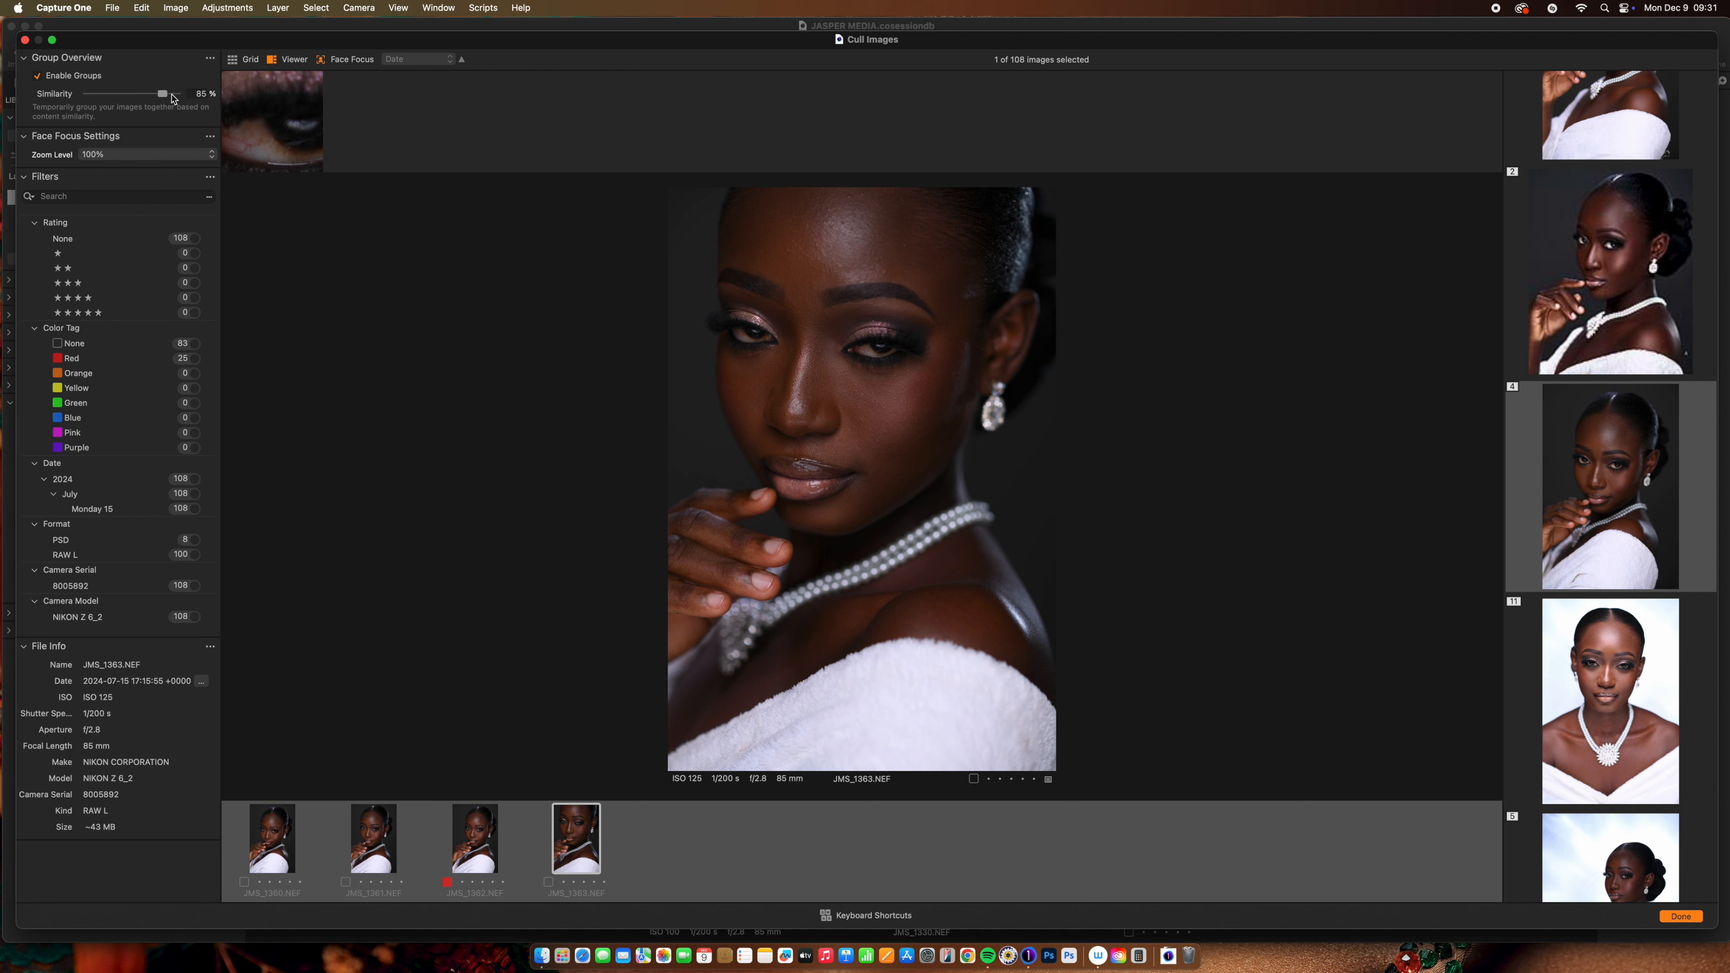
{"action": "left_click_drag", "start_coordinate": [173, 98], "coordinate": [150, 104]}
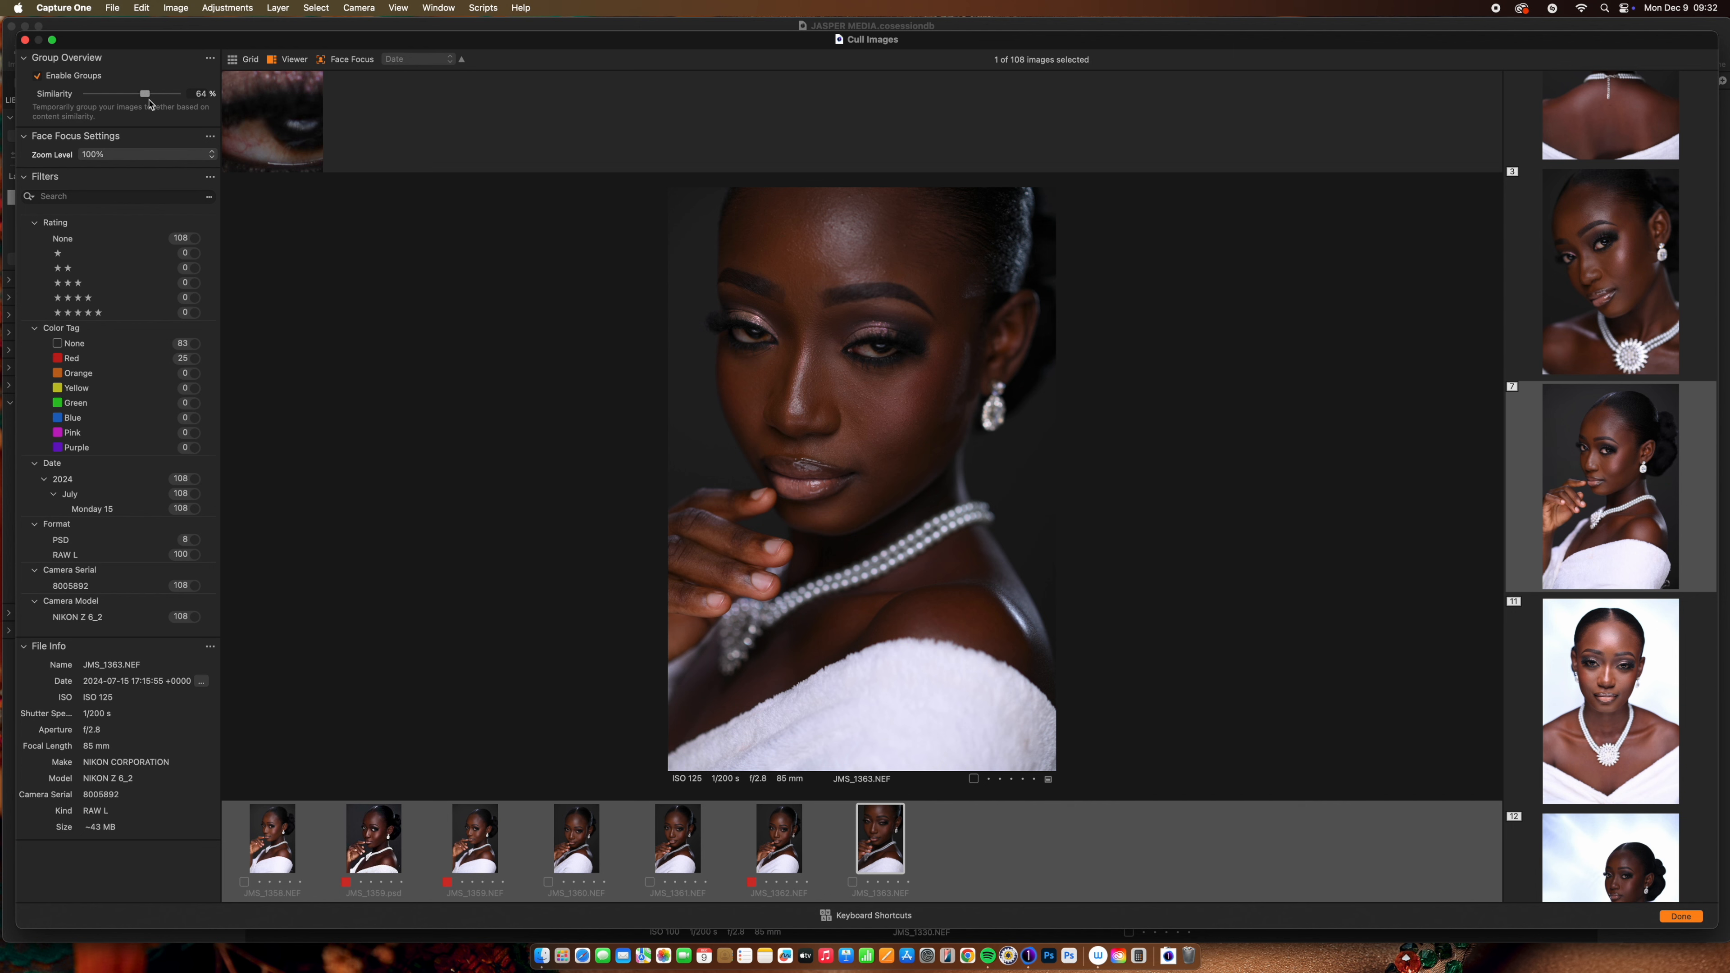
{"action": "left_click", "coordinate": [25, 40]}
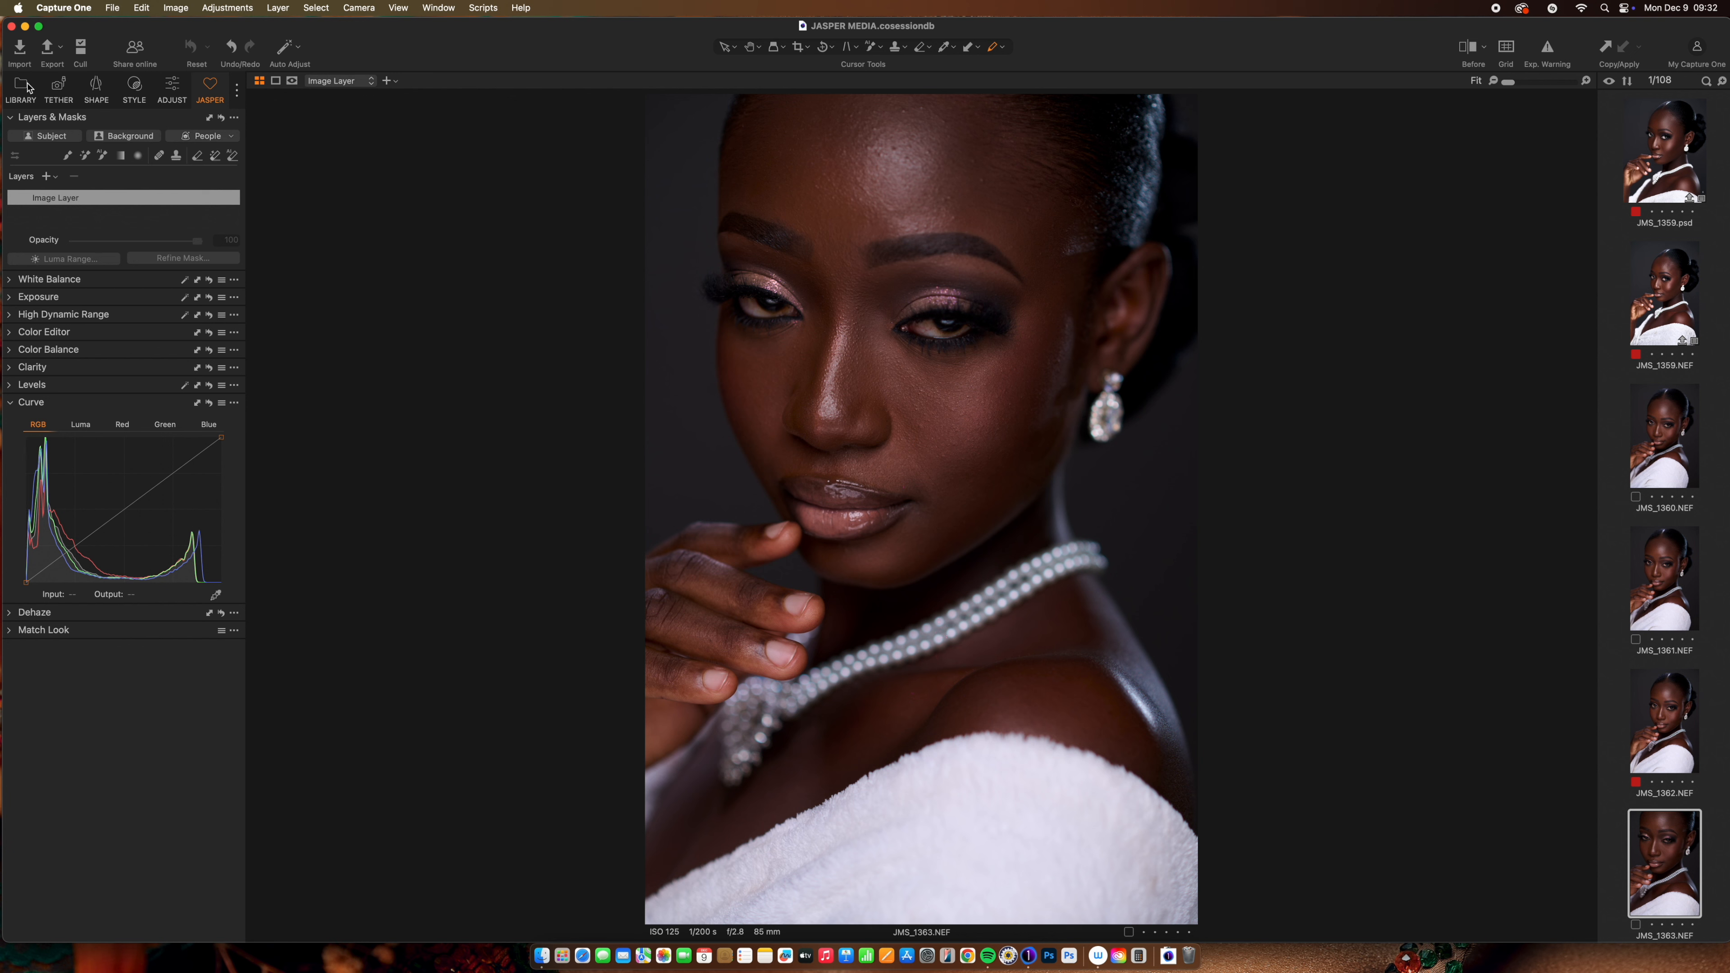
Step: Check JMS_1363.NEF with the Before view, grid overlay and exposure warning, switching each one off again
{"action": "left_click", "coordinate": [1471, 49]}
{"action": "left_click", "coordinate": [1513, 59]}
{"action": "left_click", "coordinate": [1514, 59]}
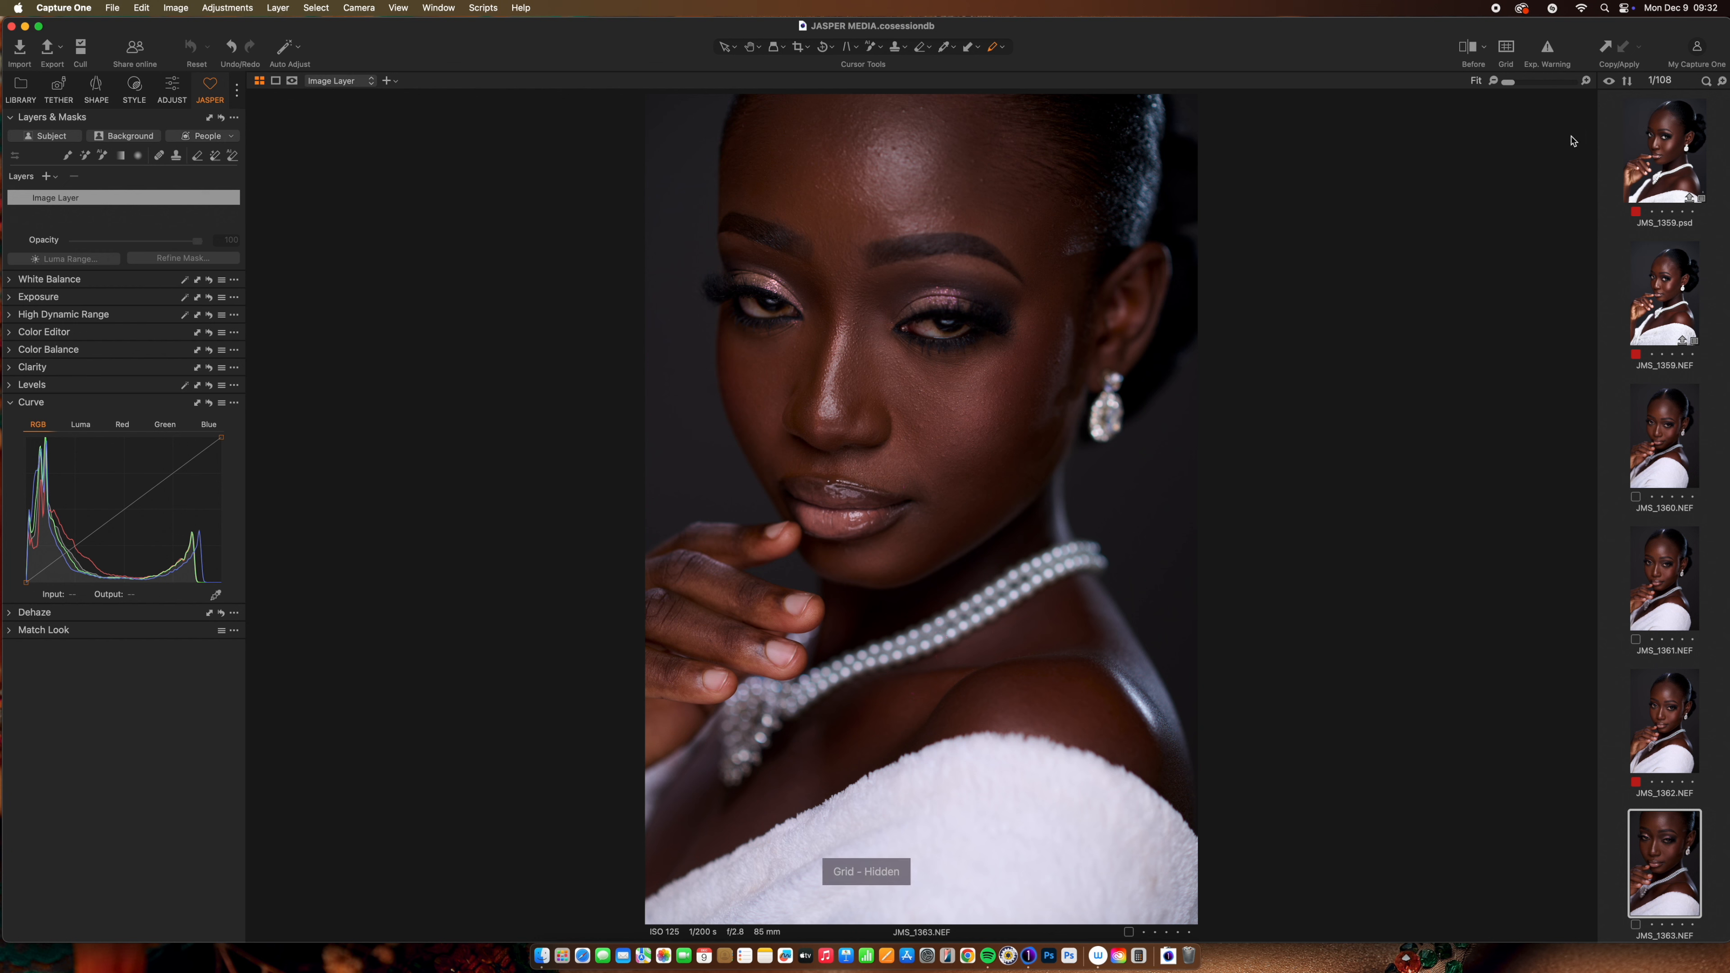
{"action": "left_click", "coordinate": [1546, 50]}
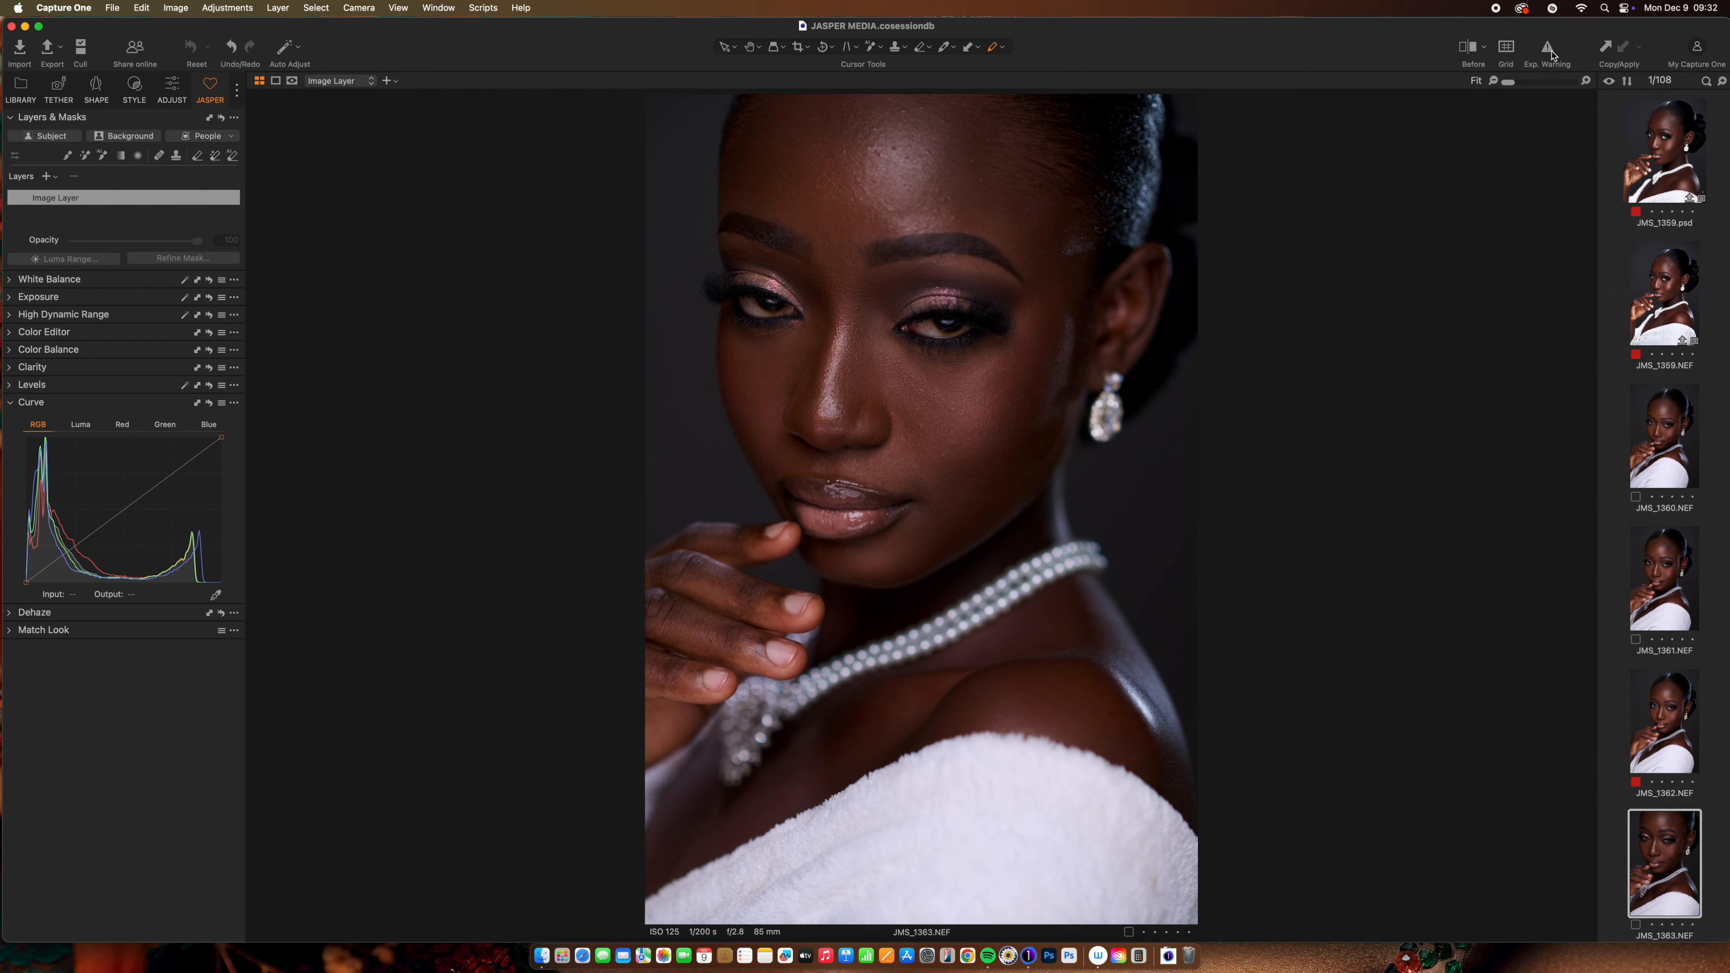
{"action": "left_click", "coordinate": [1552, 54]}
Step: Browse the thumbnails beyond JMS_1363.NEF as far as JMS_1372.NEF
{"action": "scroll", "coordinate": [1675, 423], "scroll_direction": "down", "scroll_amount": 10}
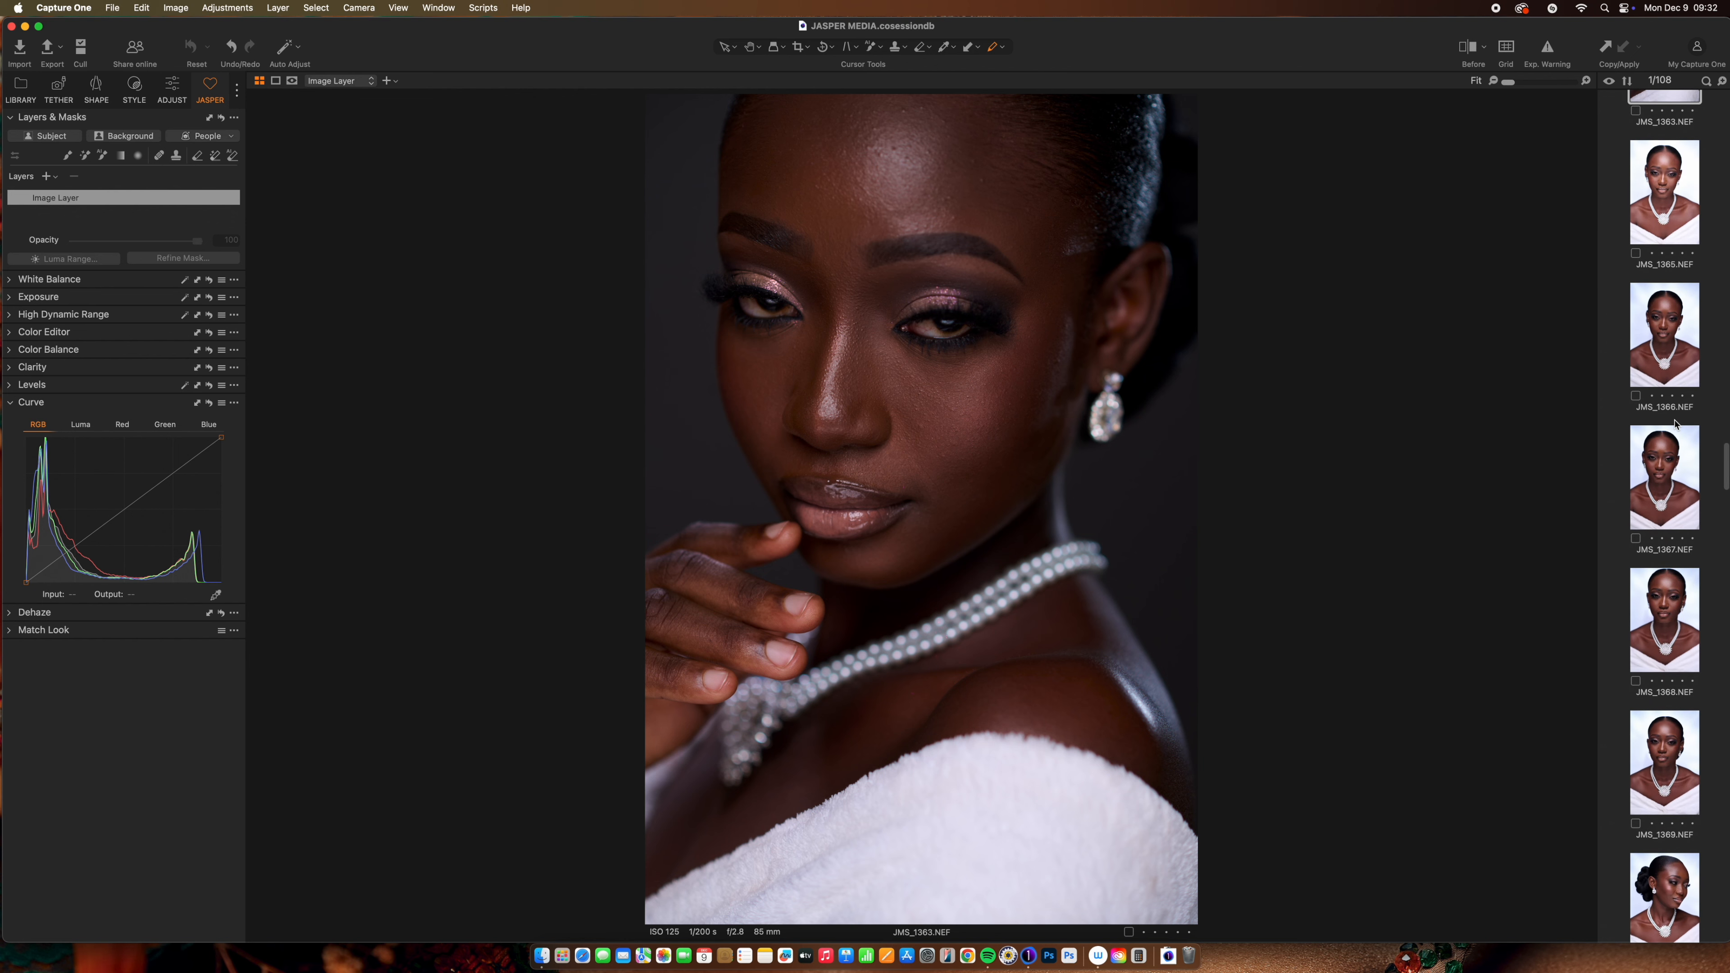
{"action": "scroll", "coordinate": [1675, 423], "scroll_direction": "down", "scroll_amount": 2}
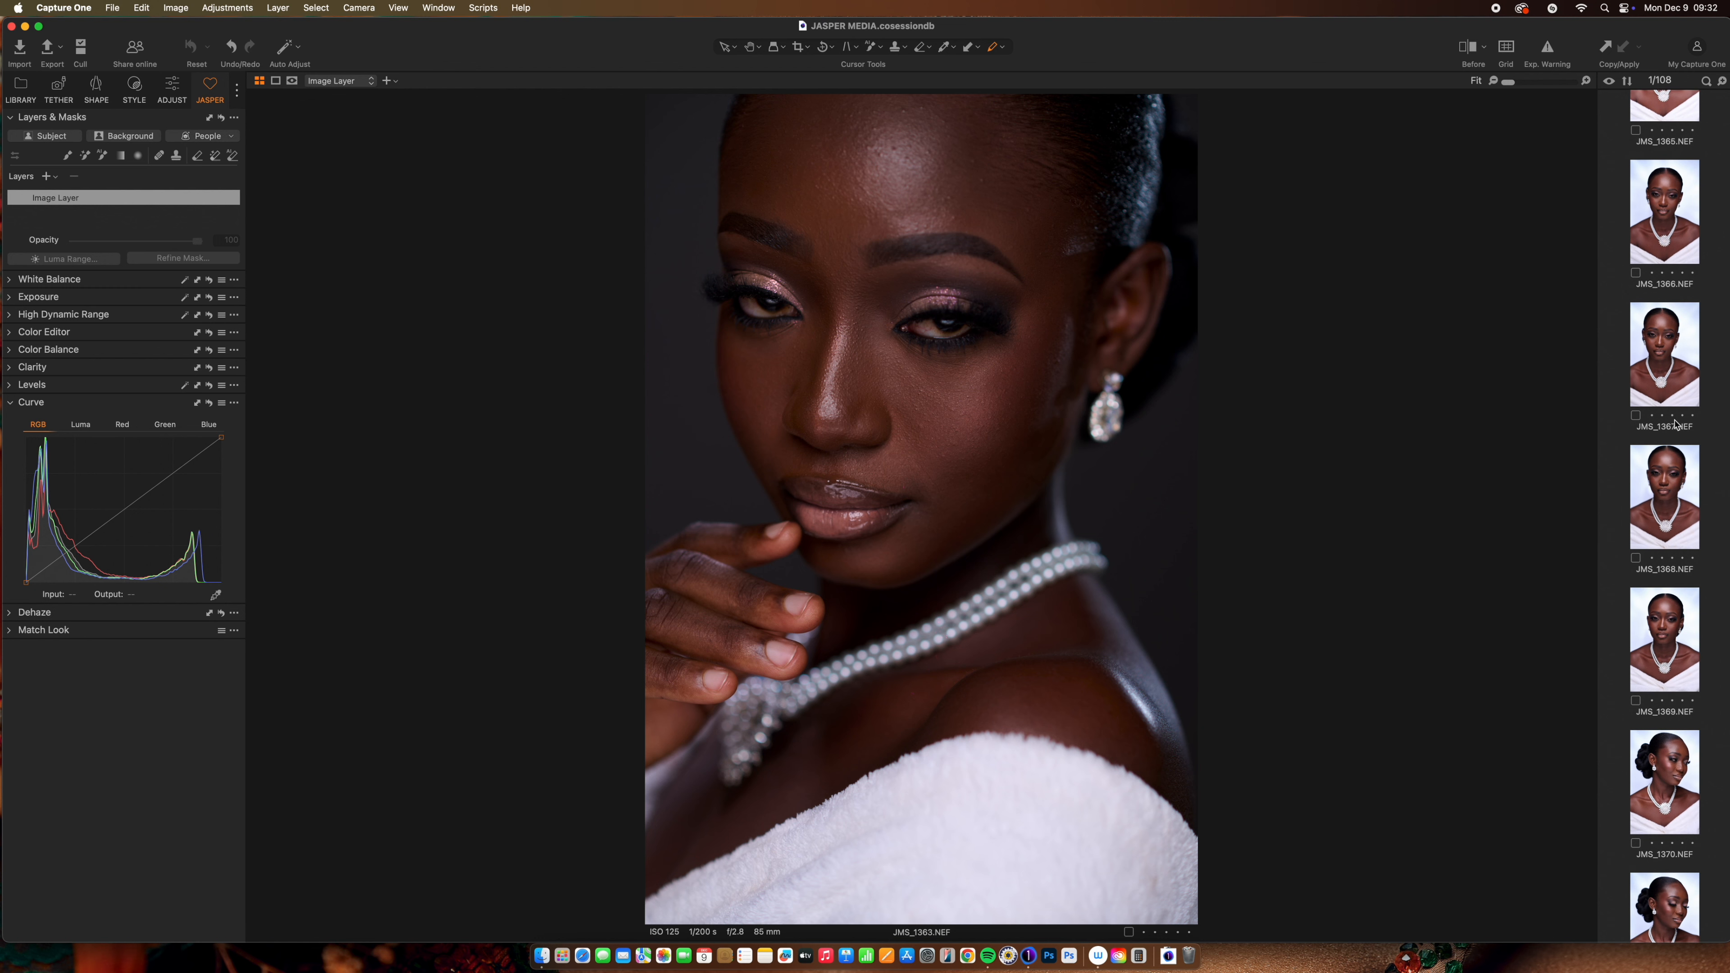
{"action": "scroll", "coordinate": [1675, 423], "scroll_direction": "down", "scroll_amount": 5}
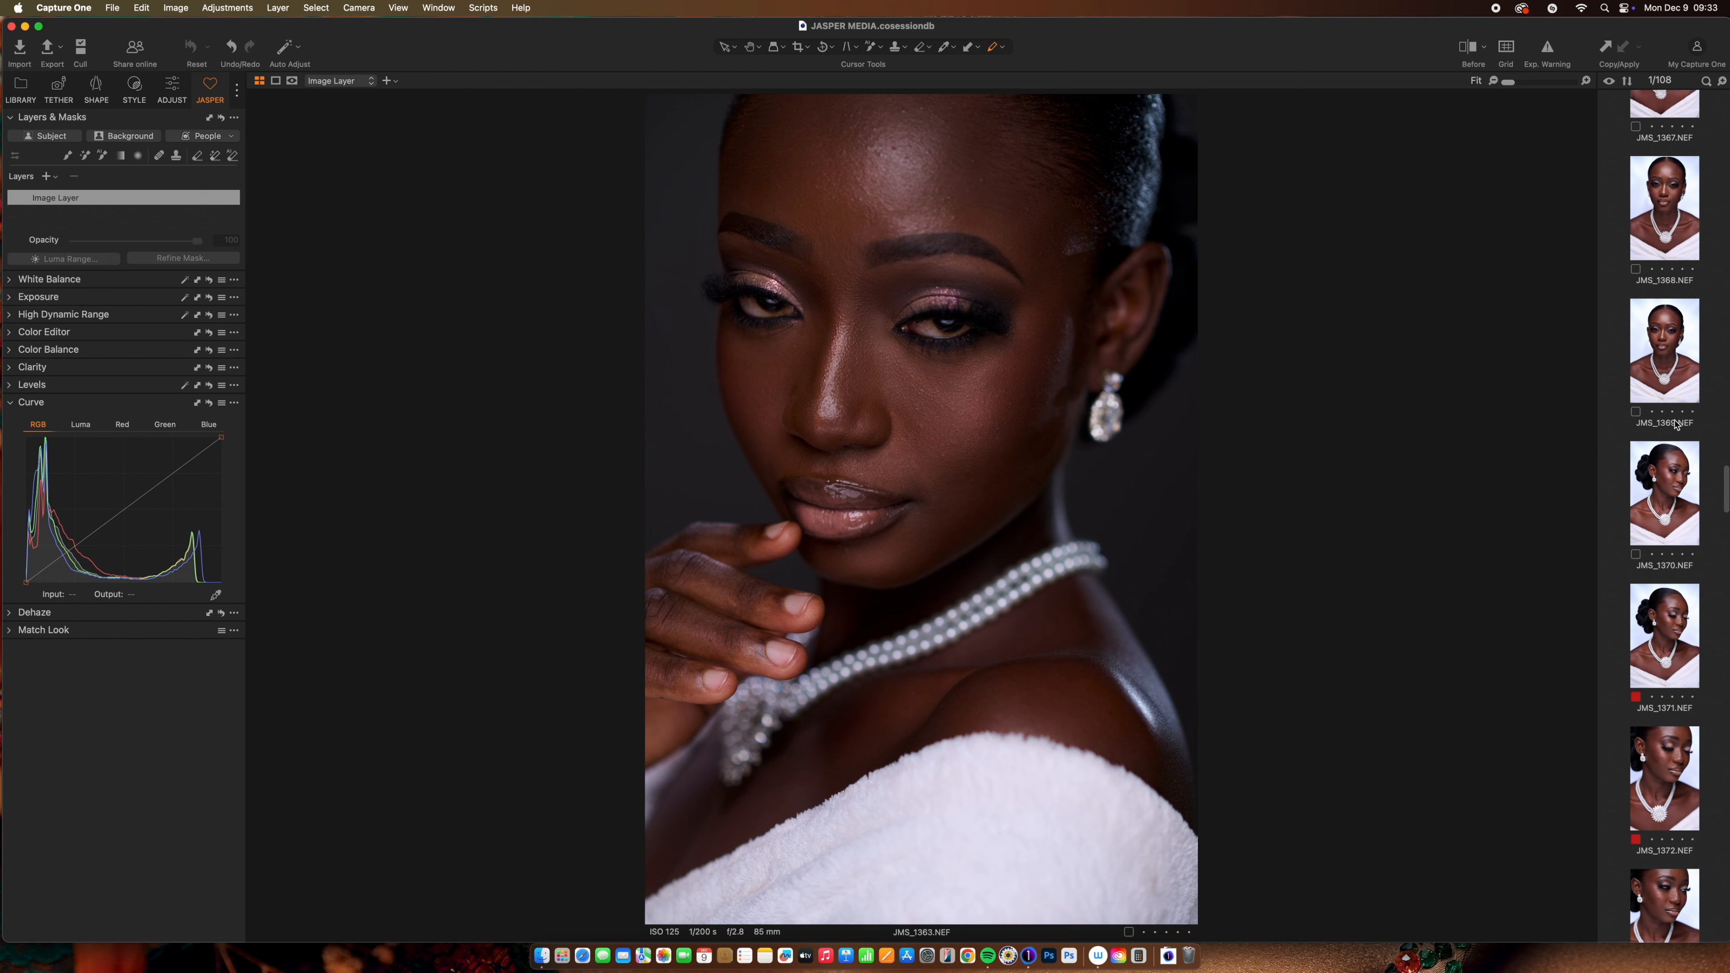